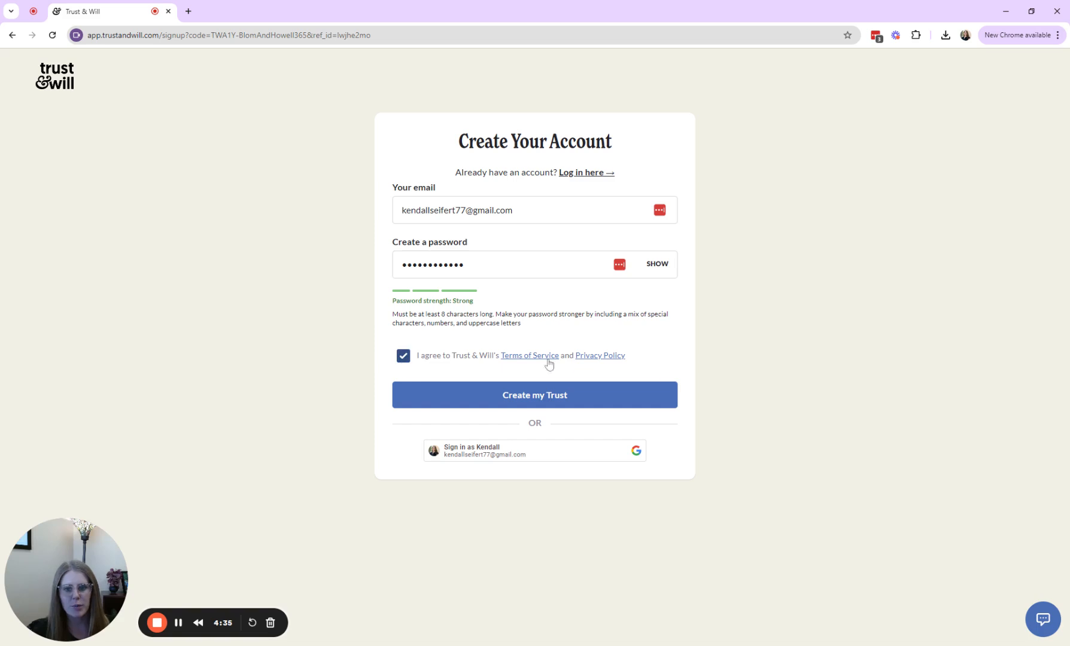
# - Create the trust account and start the basic information, keeping the prefilled name and date of birth
pyautogui.click(661, 394)
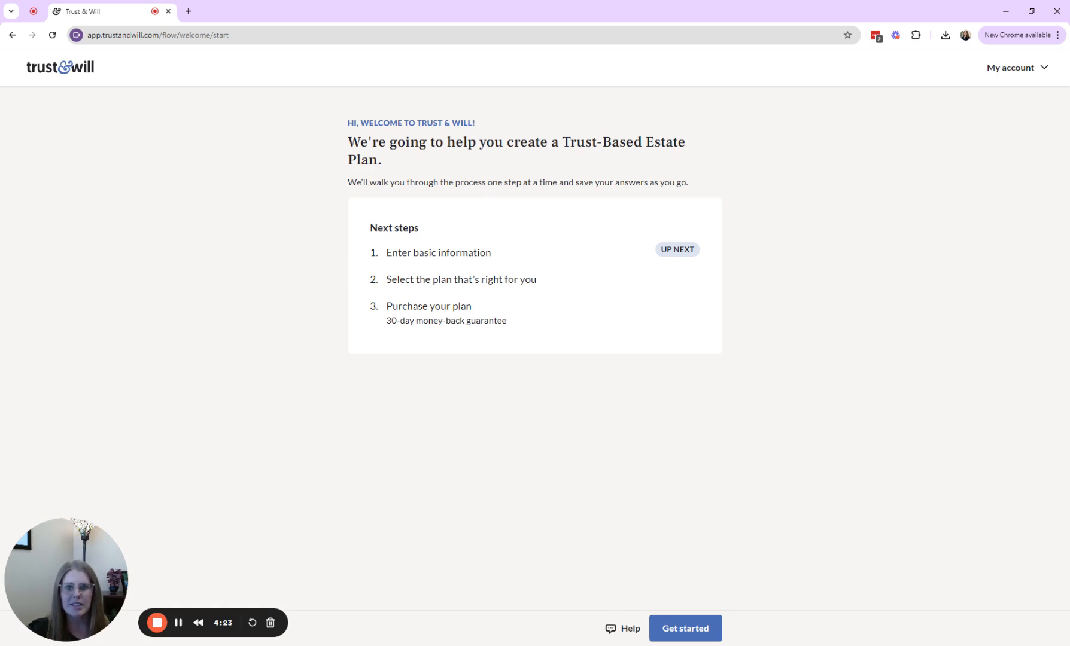
pyautogui.click(687, 633)
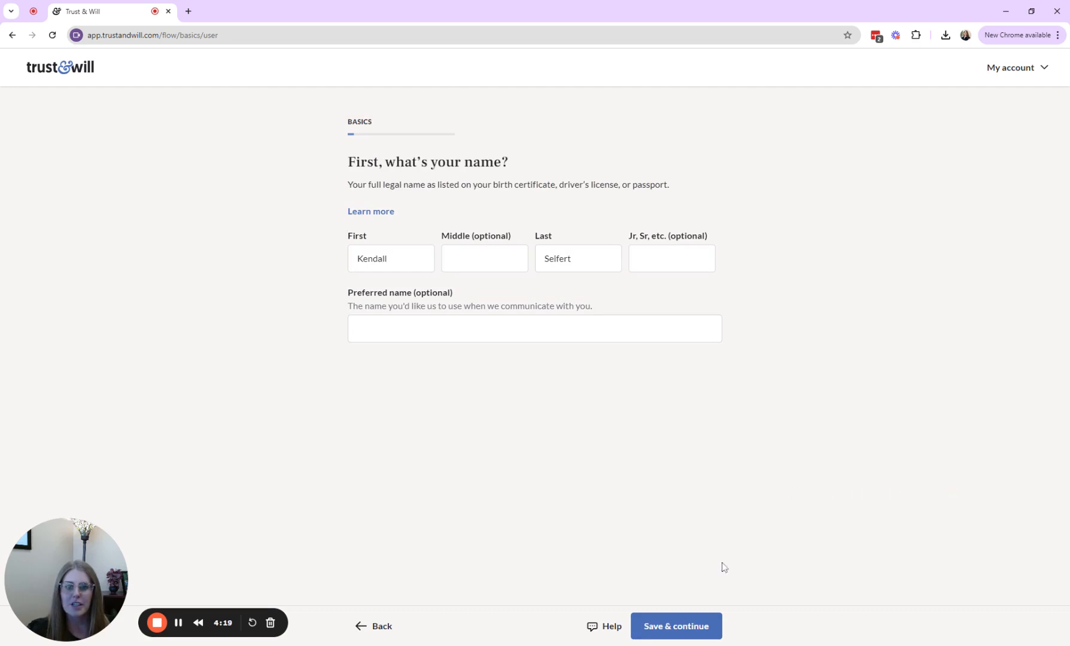
pyautogui.click(691, 626)
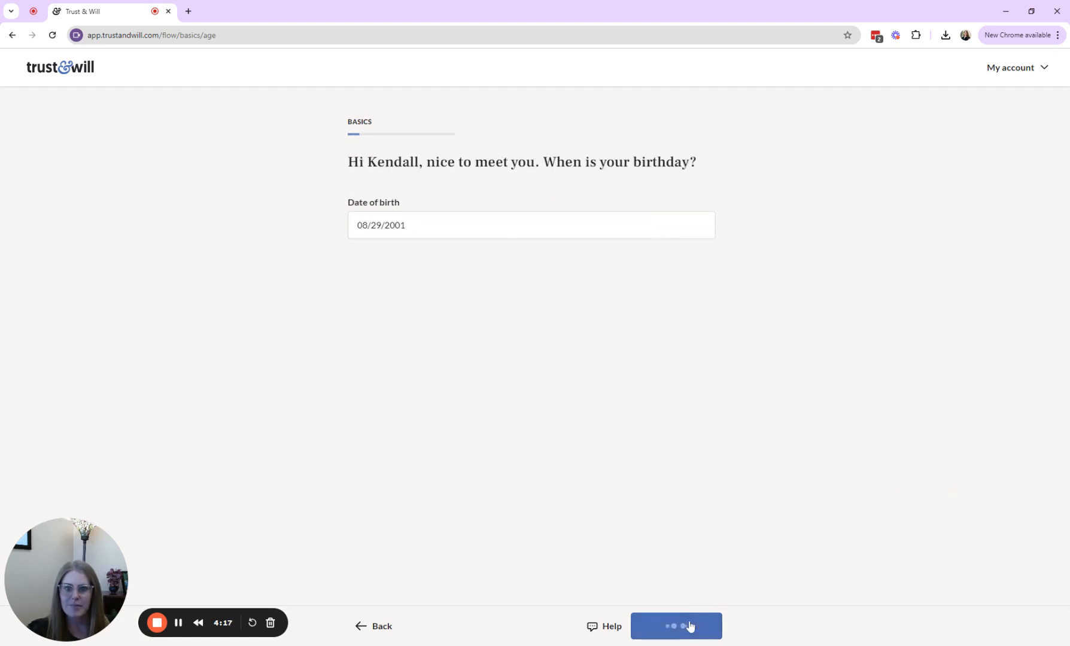
pyautogui.click(690, 626)
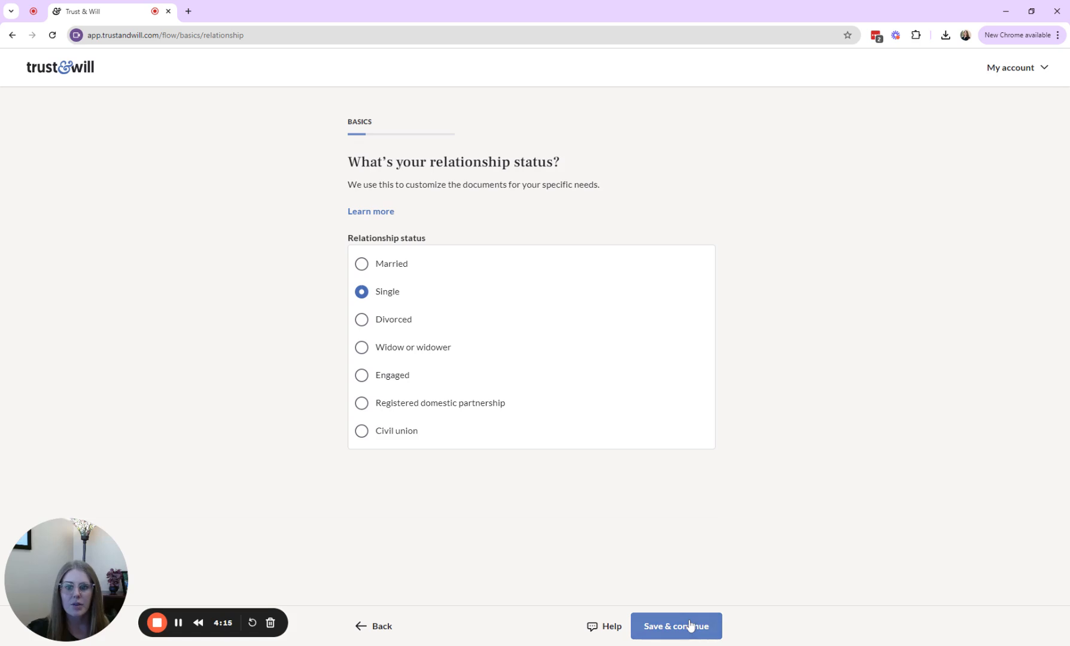
# - Try Married as the relationship status to view the spouse name questions, and return to the status question
pyautogui.click(472, 271)
pyautogui.click(667, 626)
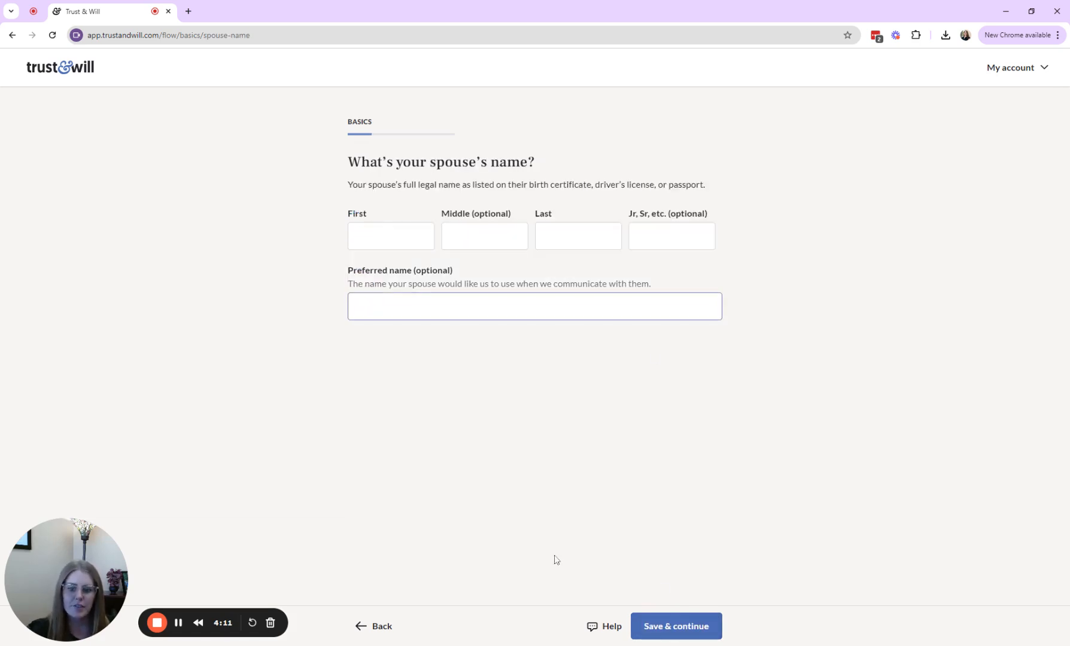
pyautogui.click(372, 626)
# - Set the relationship status to Single and save it
pyautogui.click(396, 291)
pyautogui.click(676, 626)
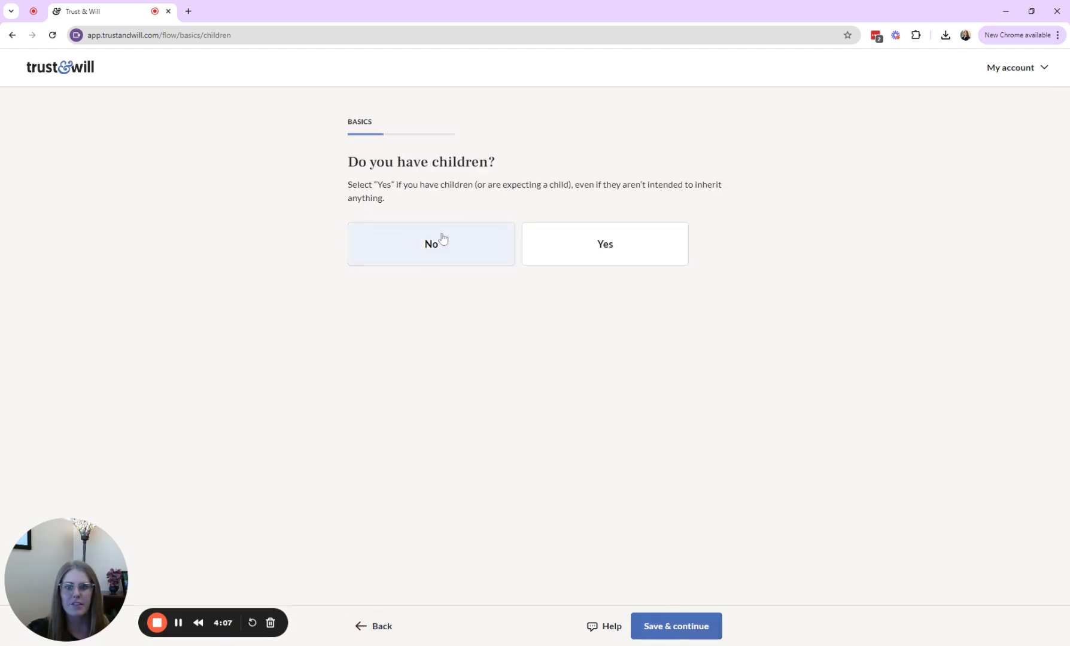
# - Try answering Yes to having children to view the child details form, and return to the children question
pyautogui.click(548, 242)
pyautogui.click(483, 267)
pyautogui.click(519, 455)
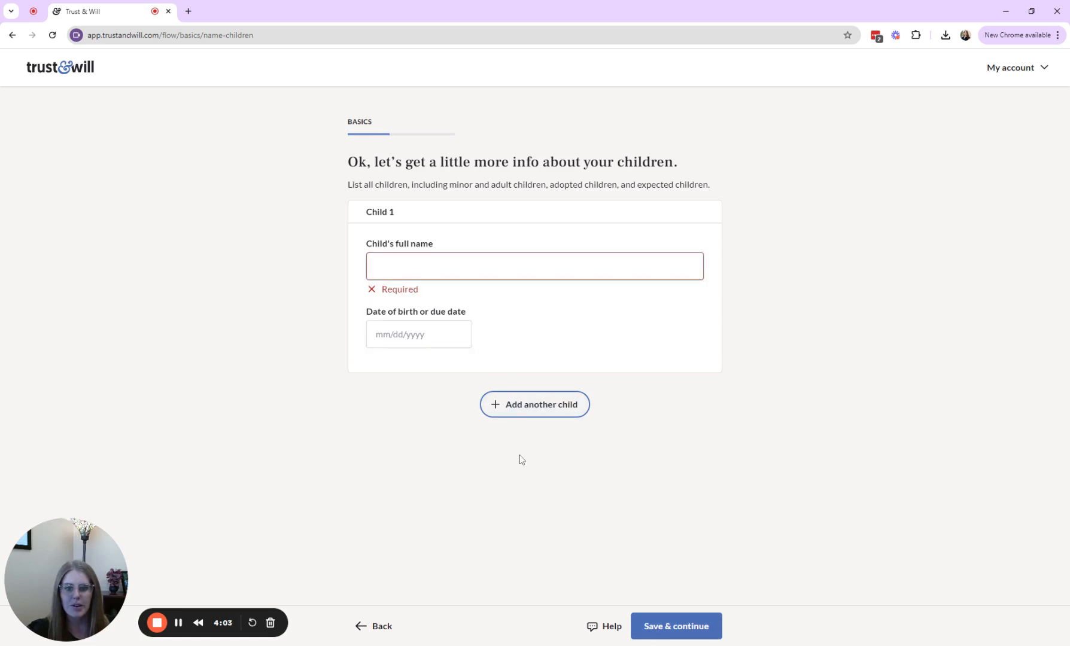
pyautogui.click(521, 415)
pyautogui.click(382, 626)
# - Answer No to the question about having children
pyautogui.click(405, 252)
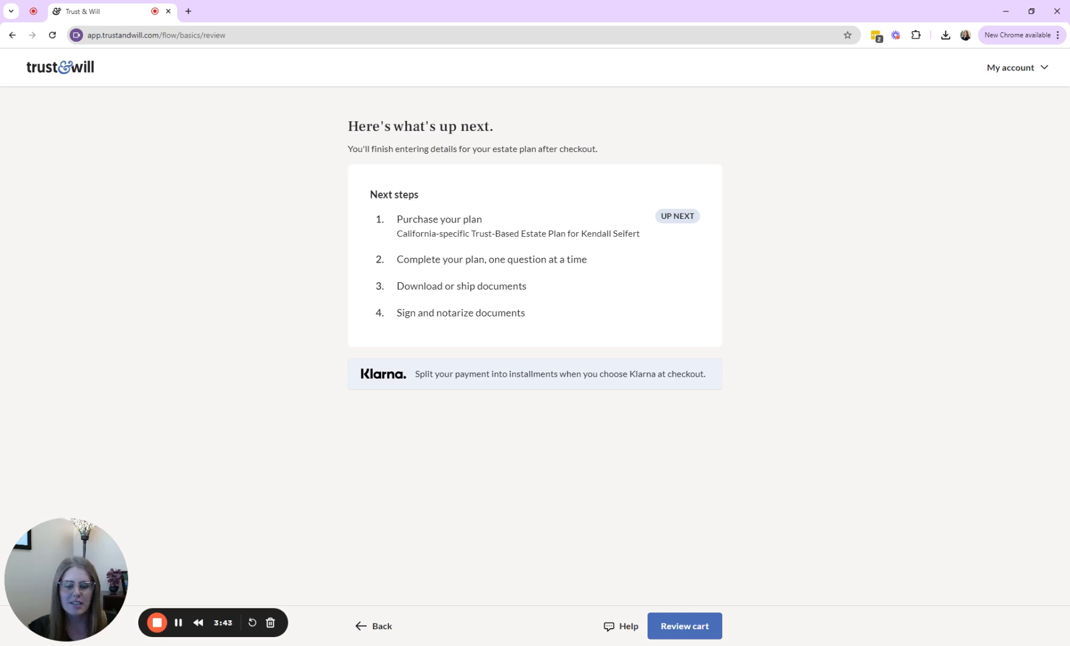
# - Open the cart to go through checkout and dismiss the survey about how Trust & Will was found
pyautogui.click(678, 623)
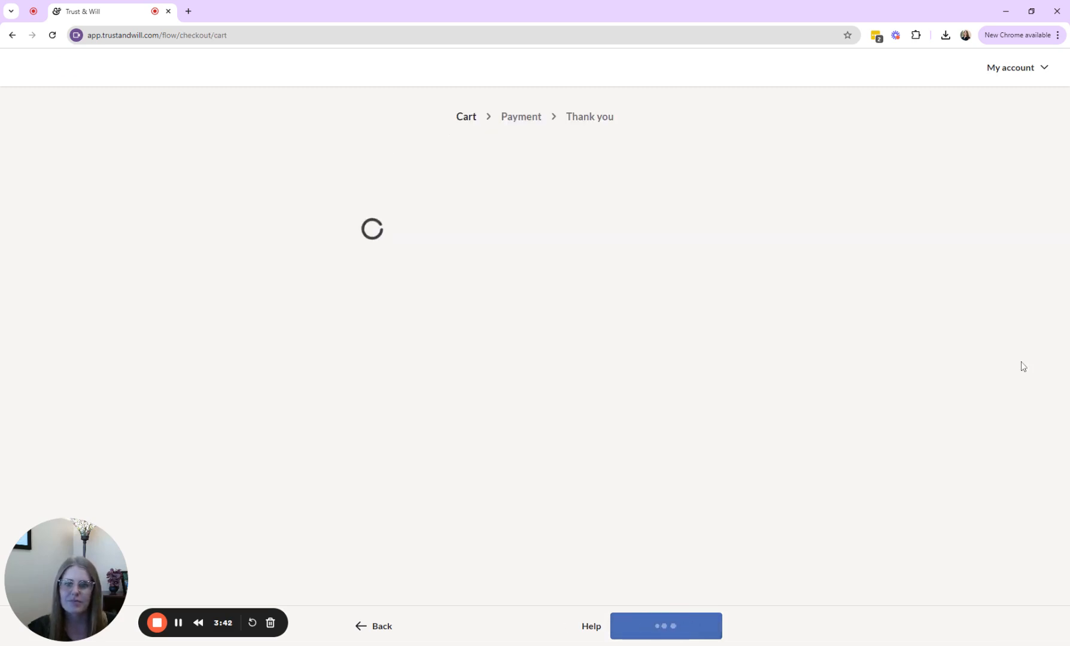
pyautogui.scroll(-2, 980, 397)
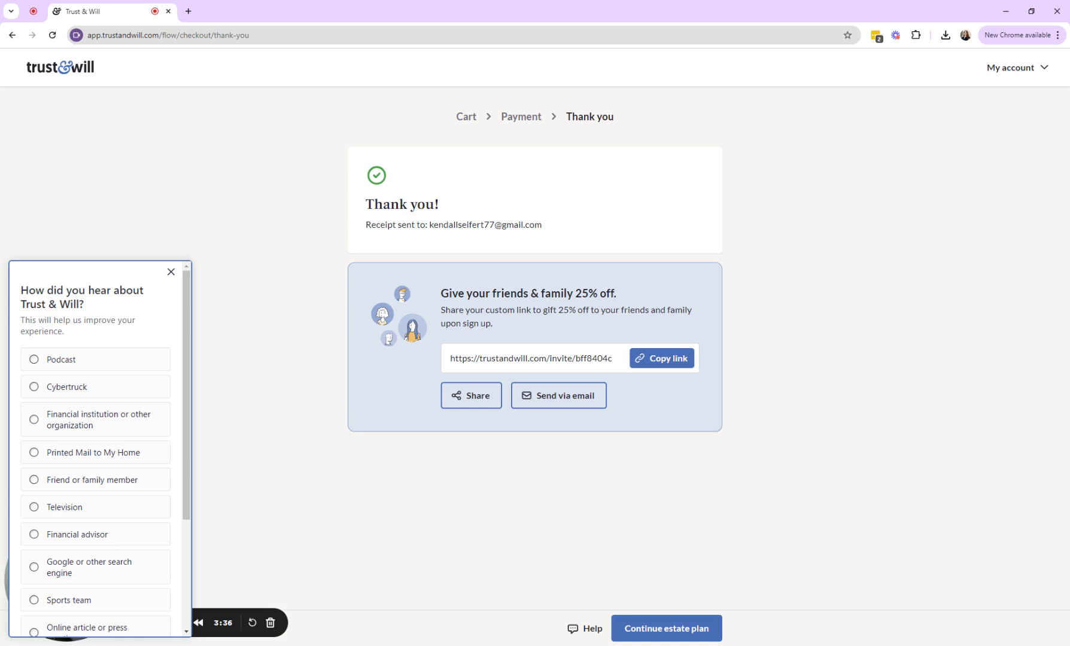
pyautogui.click(171, 272)
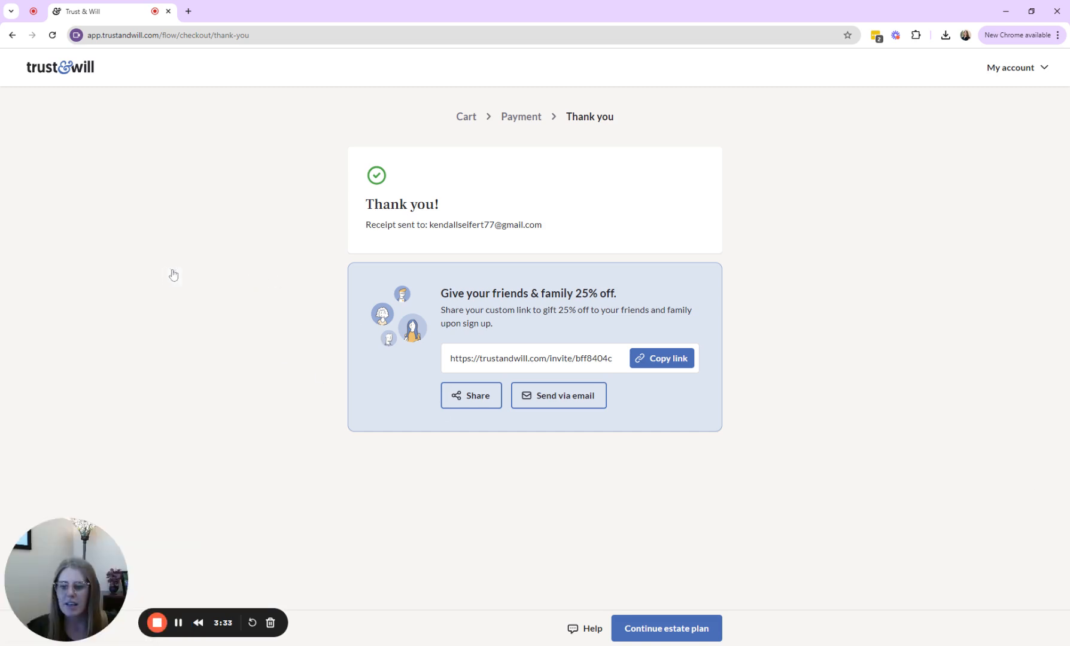
# - Continue the estate plan and share it with the financial advisor
pyautogui.click(690, 628)
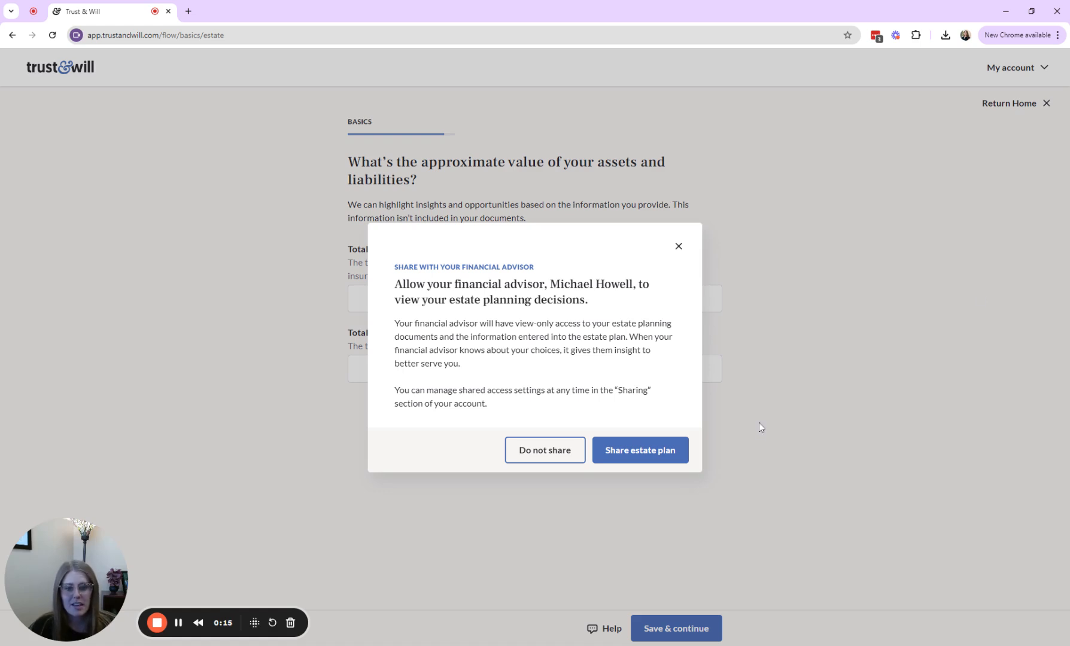
pyautogui.click(635, 460)
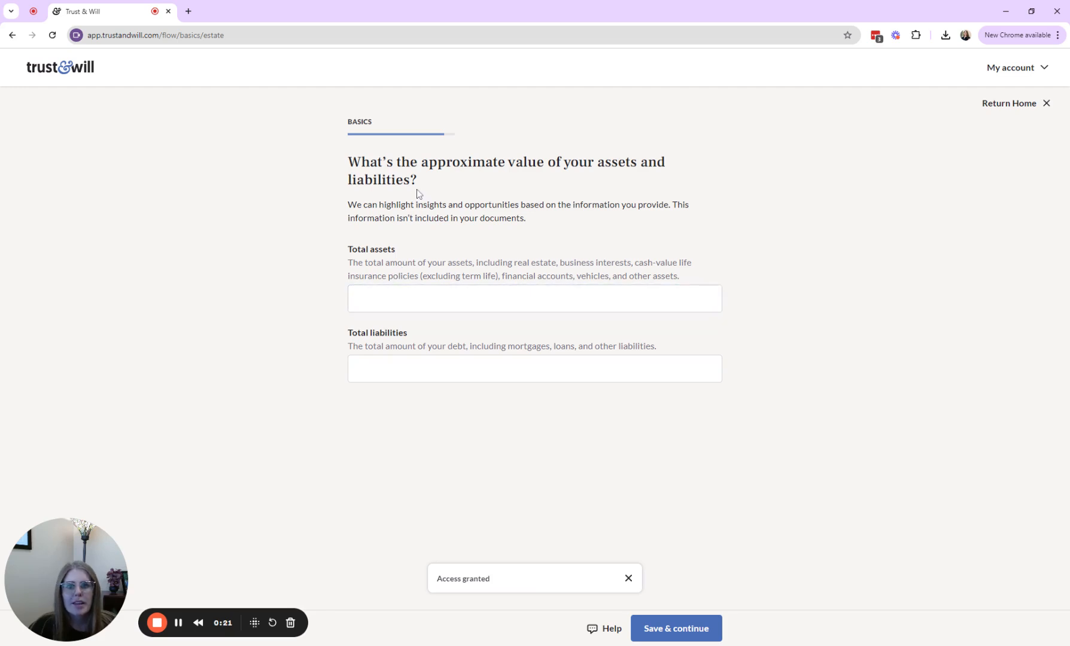
# - Set both total assets and total liabilities to $100 and save them
pyautogui.click(502, 298)
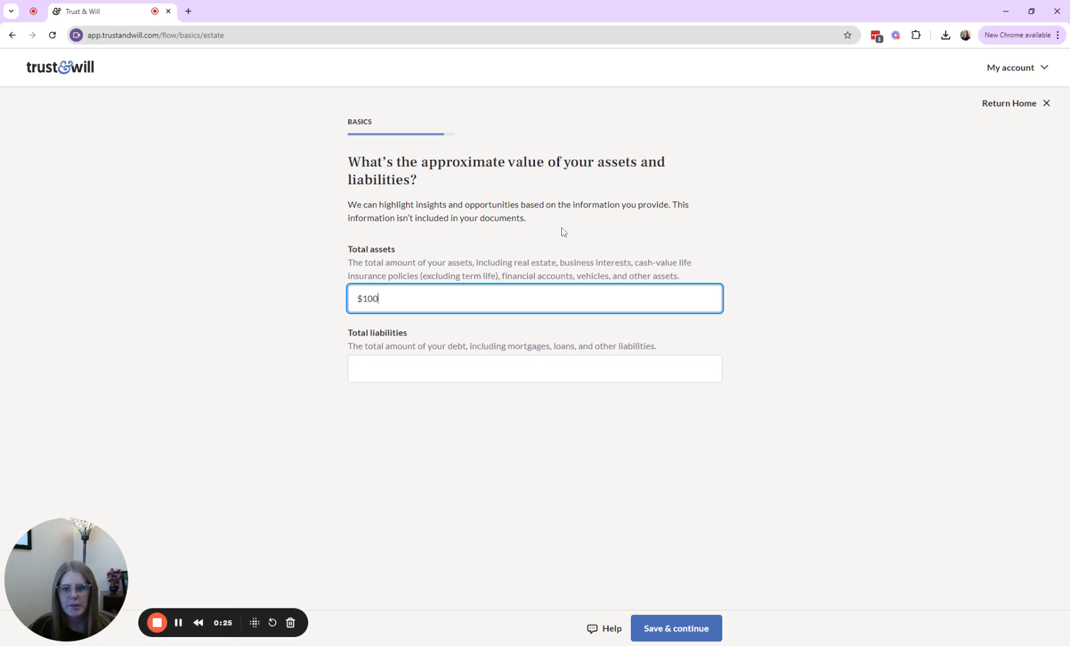
pyautogui.press('Tab')
pyautogui.write('100')
pyautogui.press('Return')
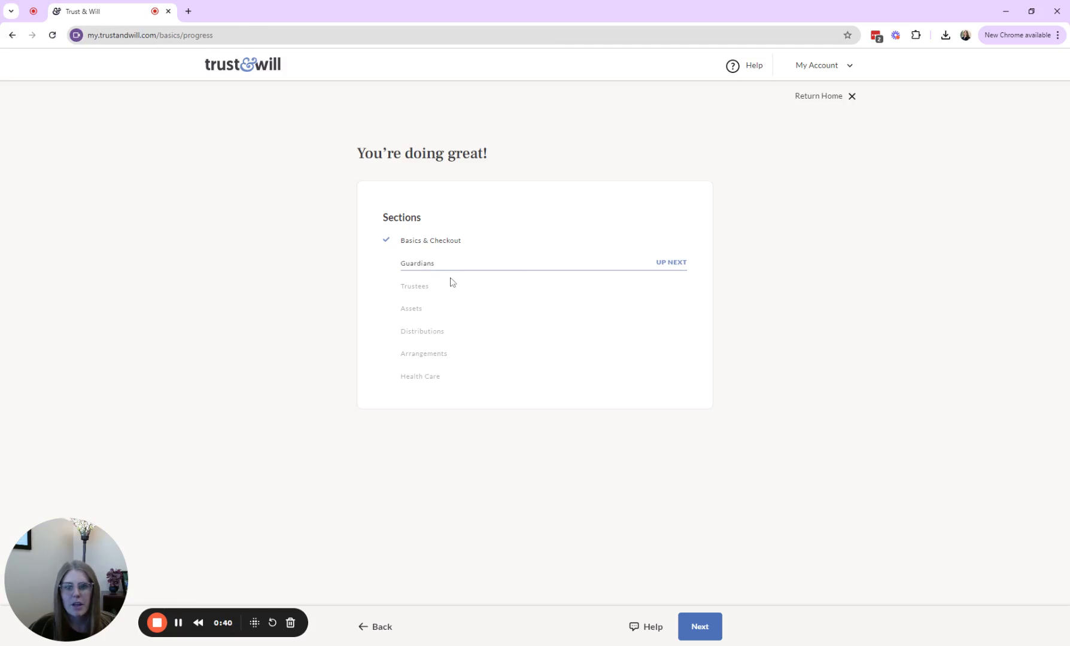
# - Examine the remaining plan sections from Guardians to Health Care, and go on to the pets question under Guardians
pyautogui.moveTo(399, 263); pyautogui.dragTo(481, 339)
pyautogui.moveTo(399, 354); pyautogui.dragTo(464, 358)
pyautogui.moveTo(401, 378); pyautogui.dragTo(465, 383)
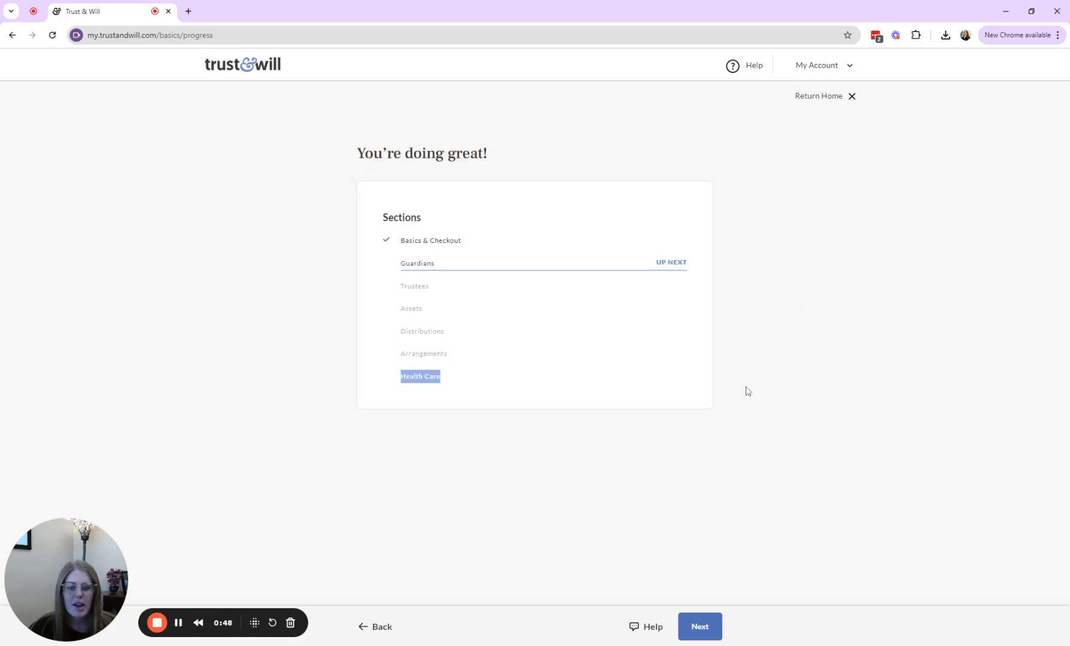
pyautogui.click(702, 627)
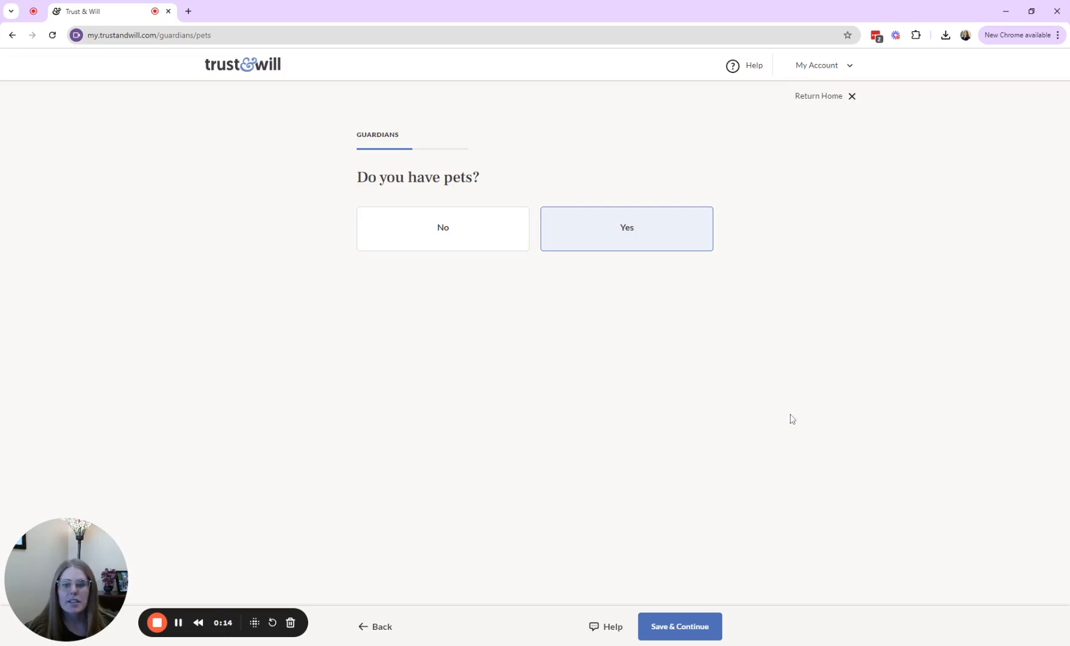
pyautogui.moveTo(345, 171); pyautogui.dragTo(480, 178)
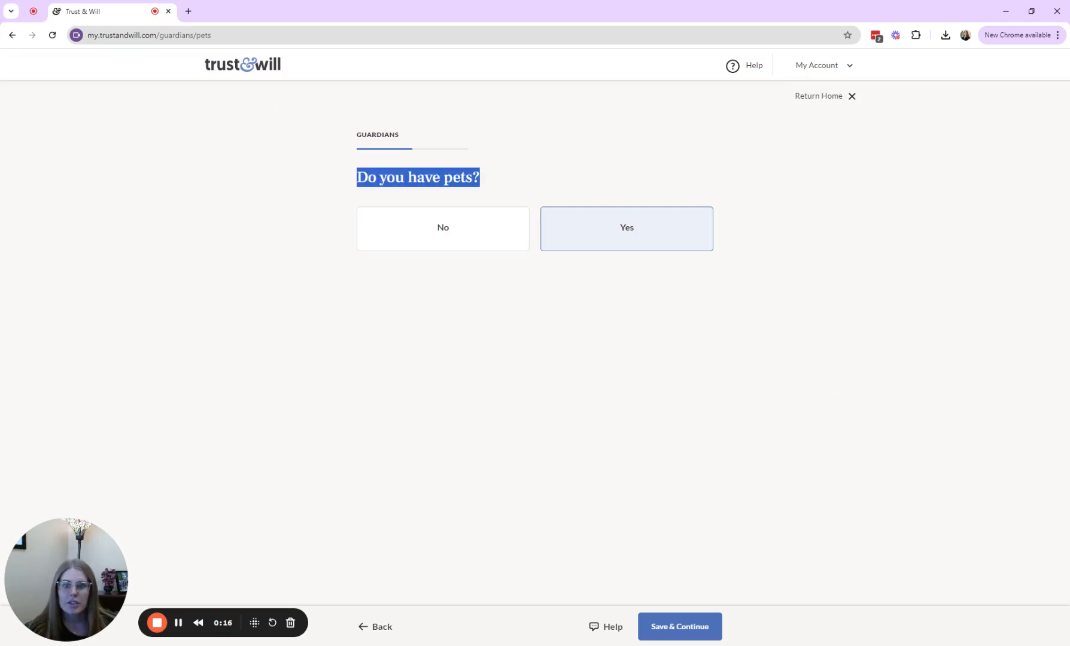
pyautogui.click(846, 295)
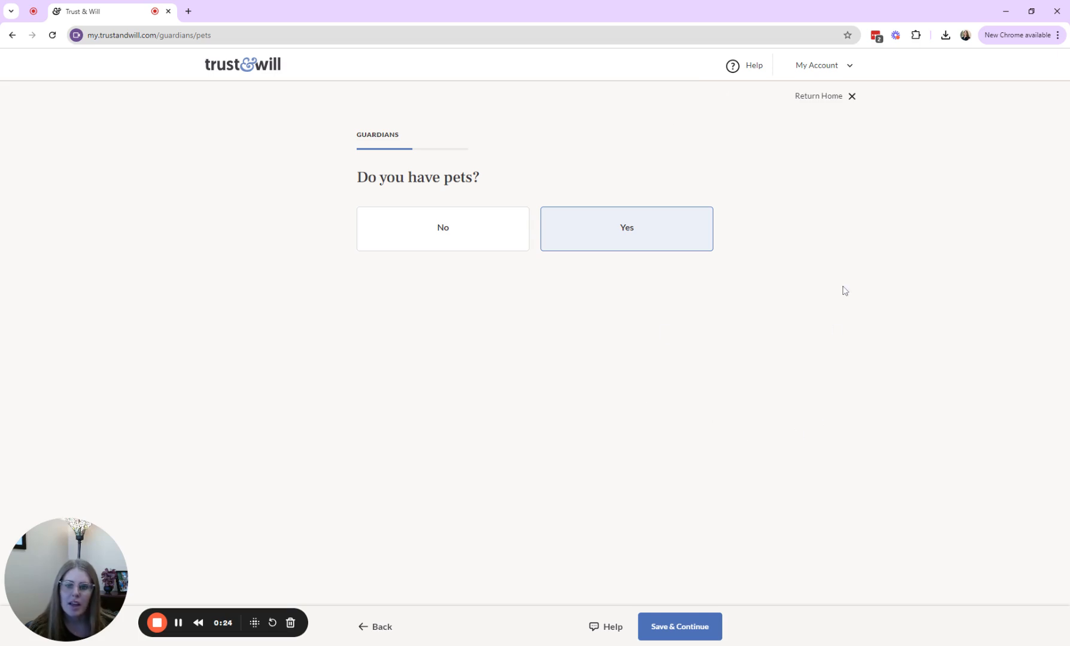
# - Leave the pets question for the account's estate plan summary and open the Children entry under Basics for editing
pyautogui.click(819, 65)
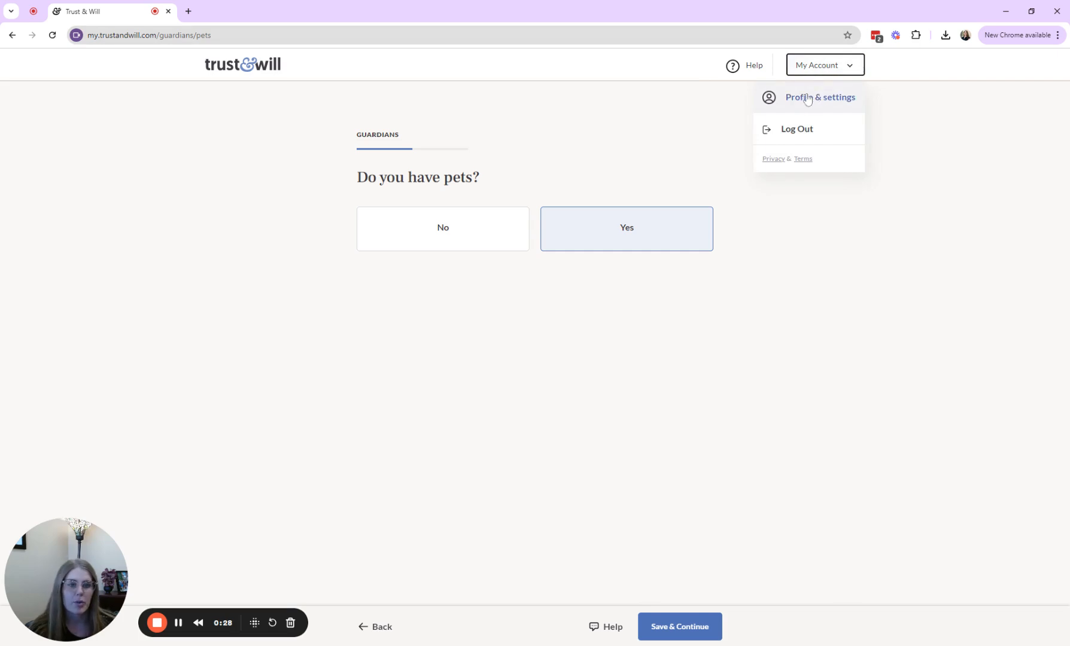
pyautogui.click(780, 106)
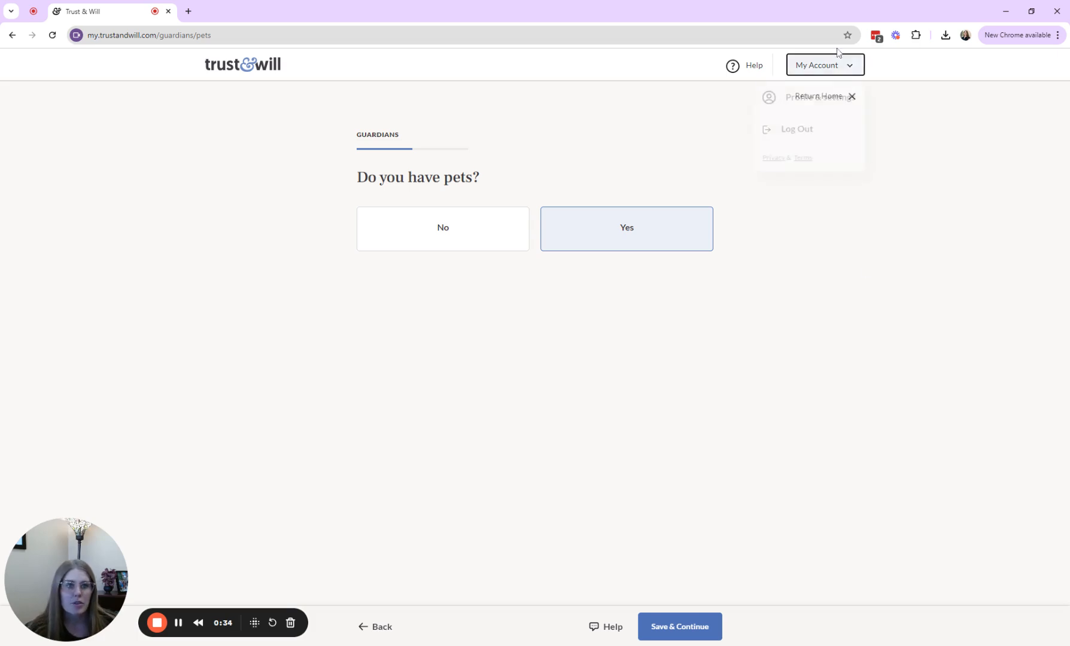
pyautogui.moveTo(823, 71)
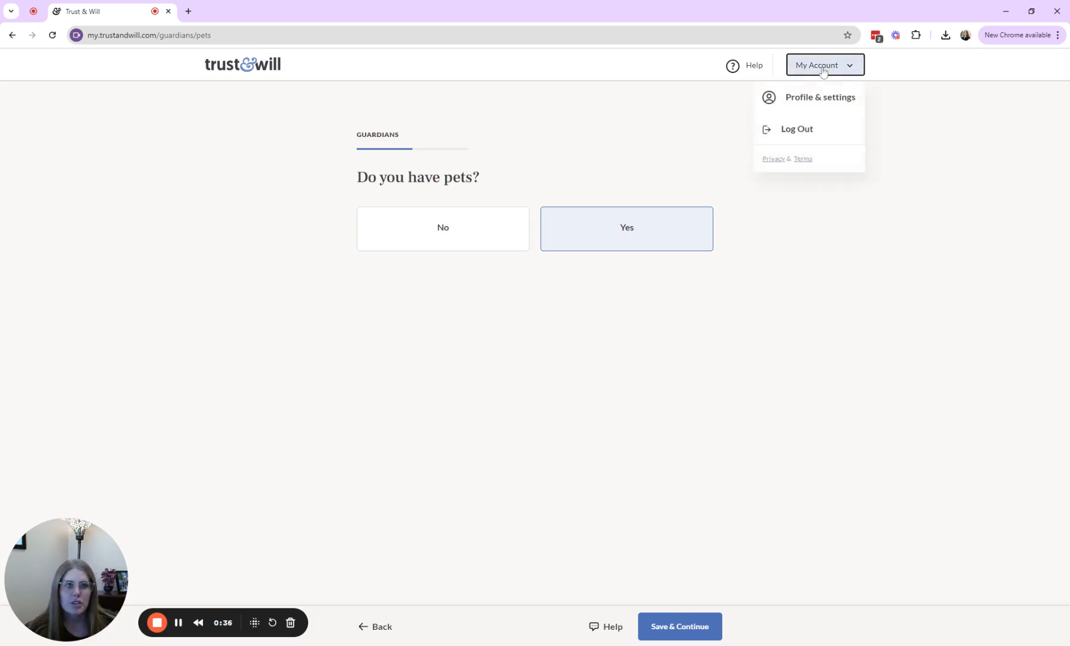
pyautogui.click(802, 102)
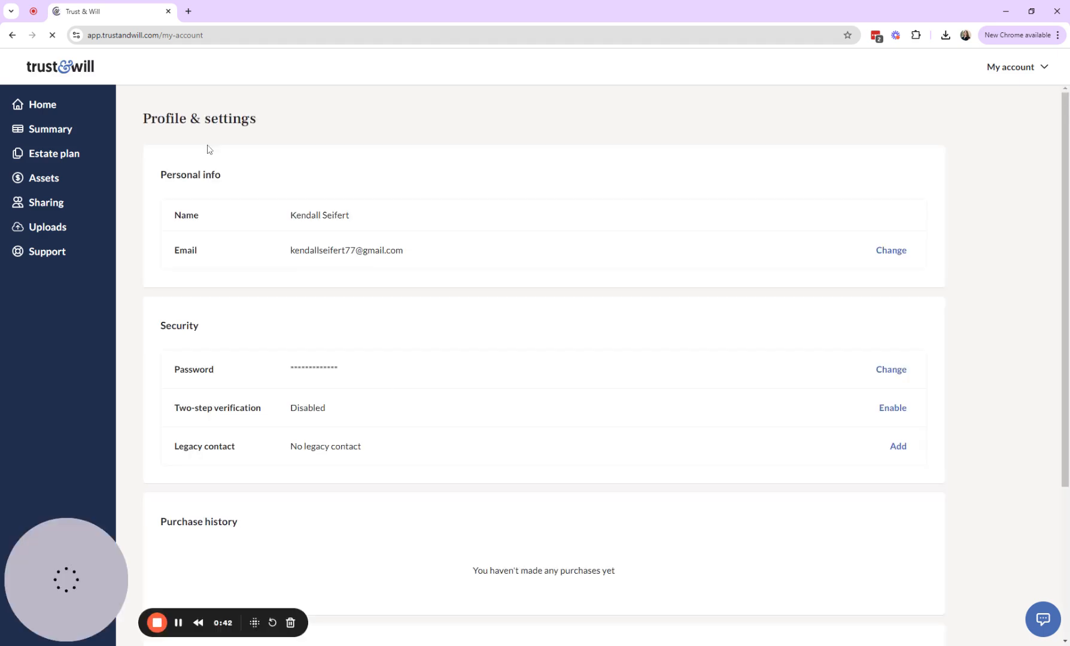
pyautogui.click(50, 130)
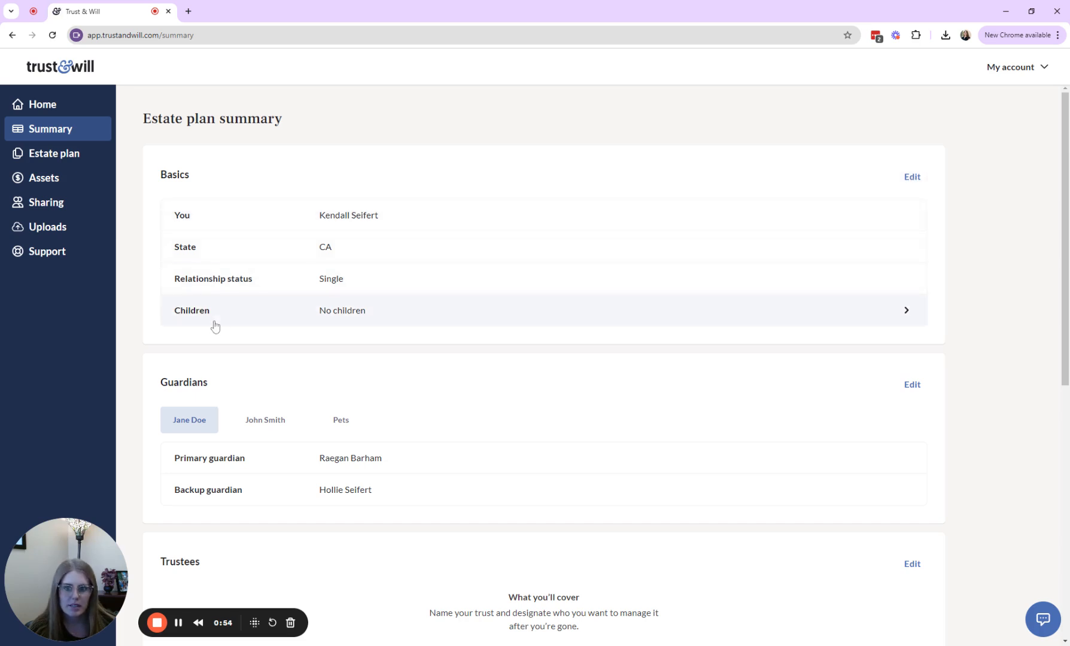
pyautogui.click(346, 316)
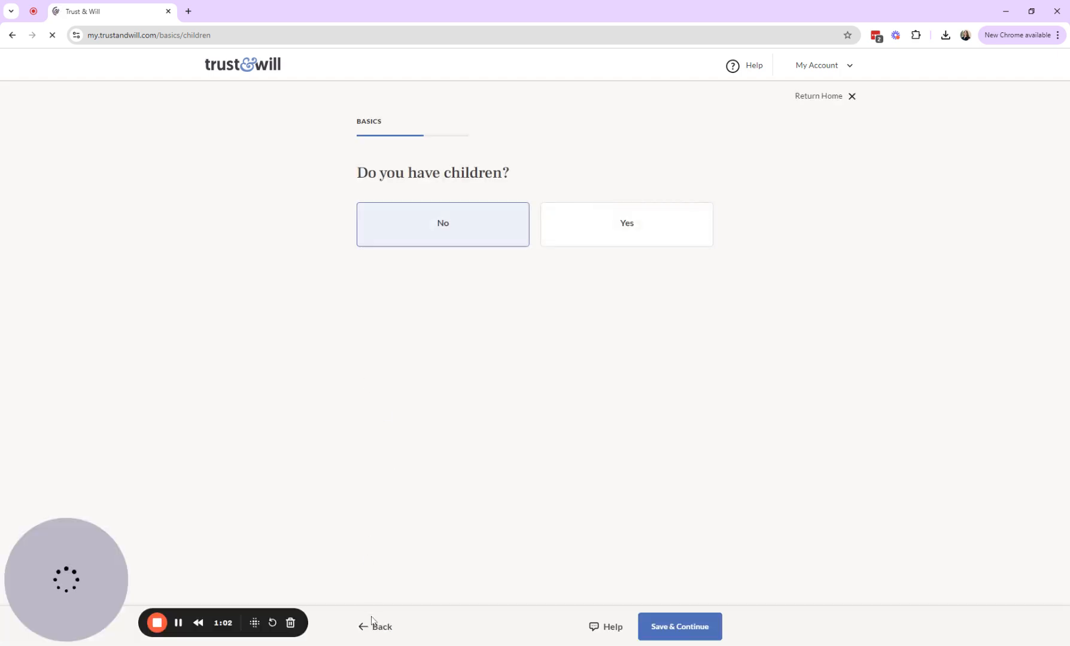
# - Recheck the Single relationship status, change the children answer to Yes and save both listed children
pyautogui.click(371, 628)
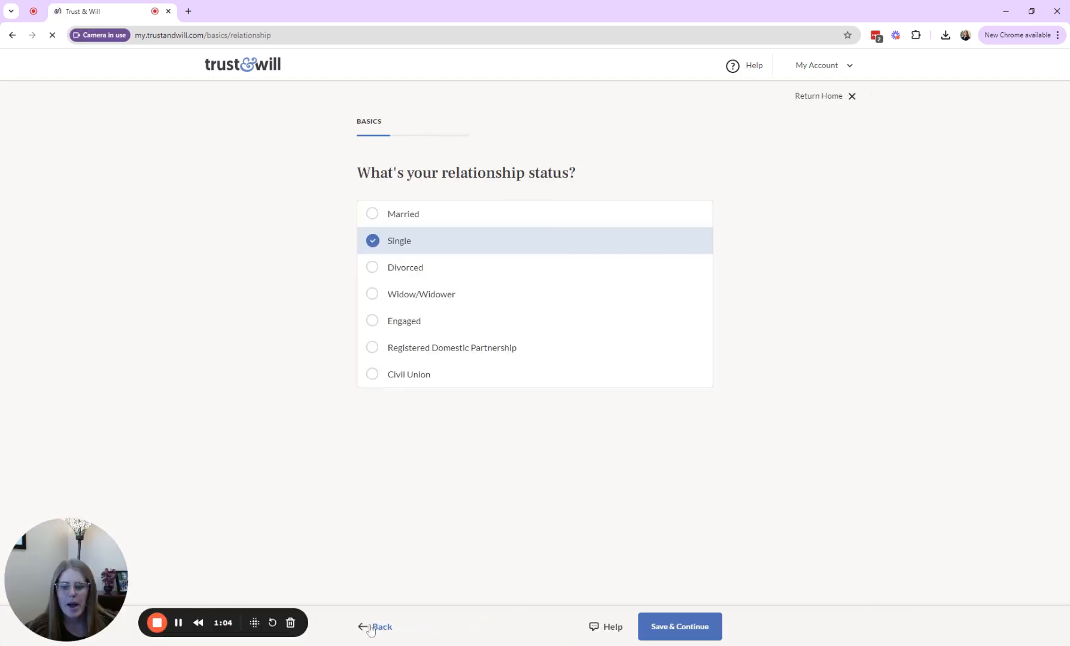
pyautogui.click(691, 628)
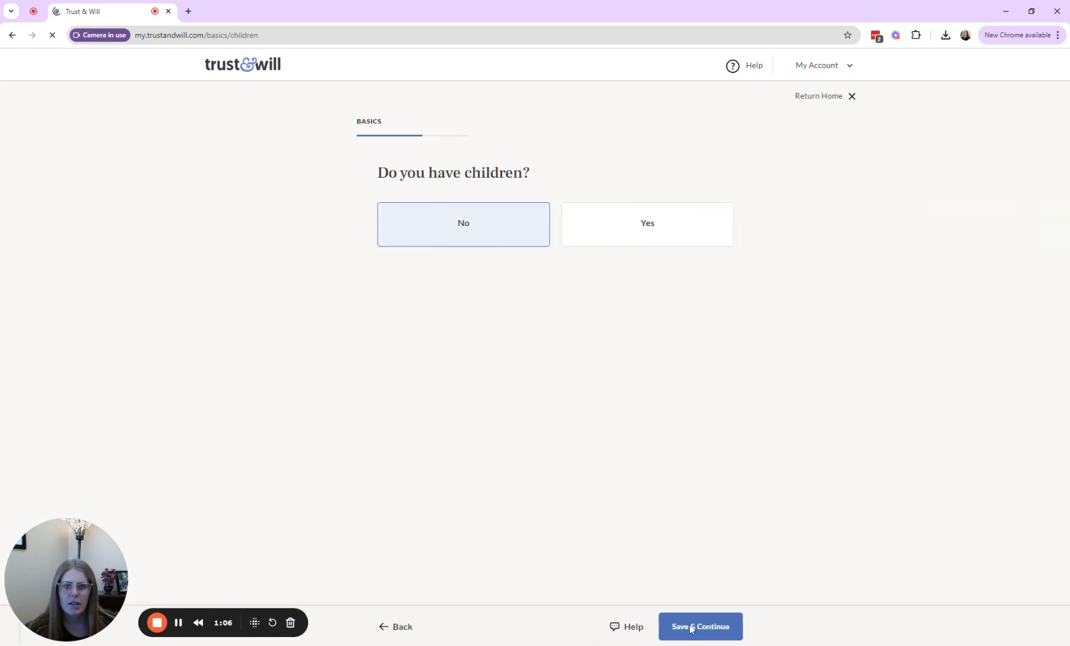
pyautogui.click(612, 225)
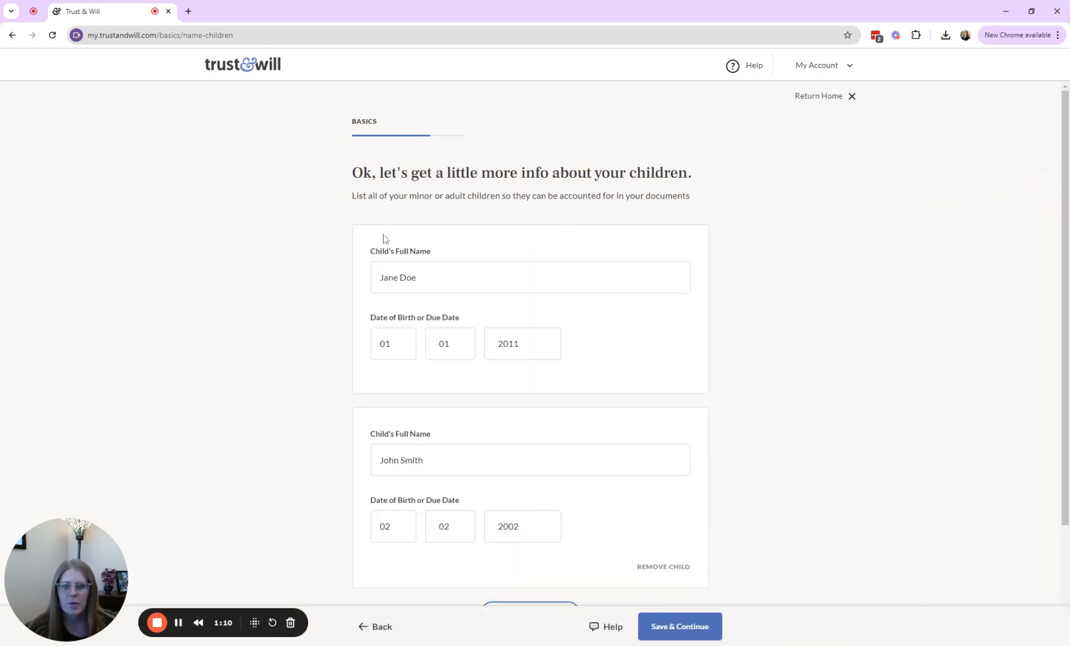
pyautogui.scroll(-2, 545, 502)
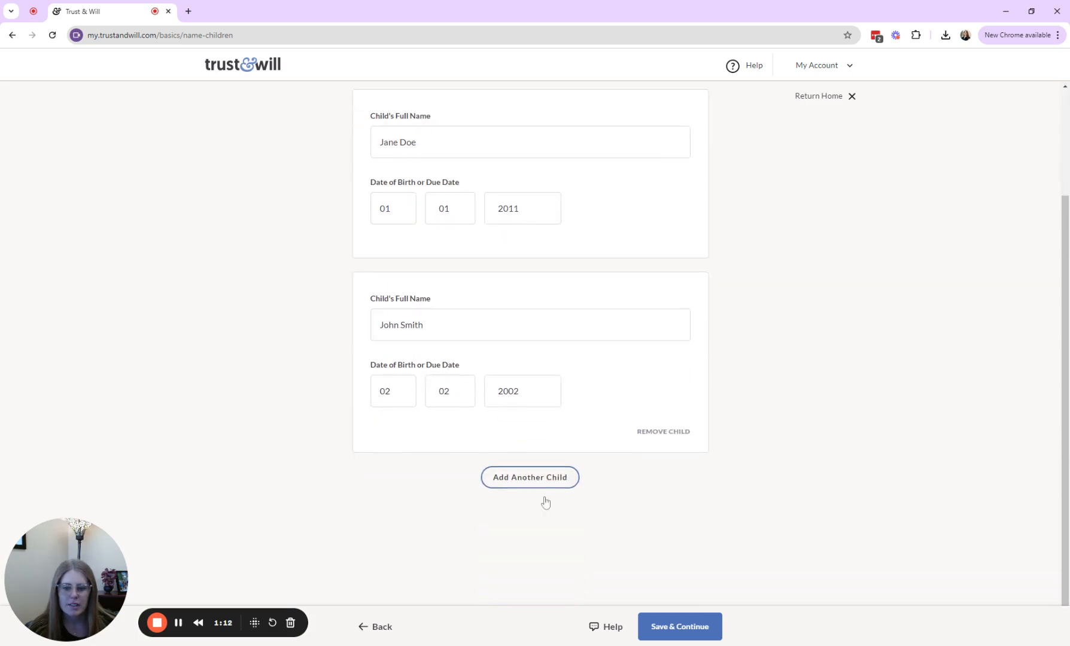
pyautogui.click(664, 630)
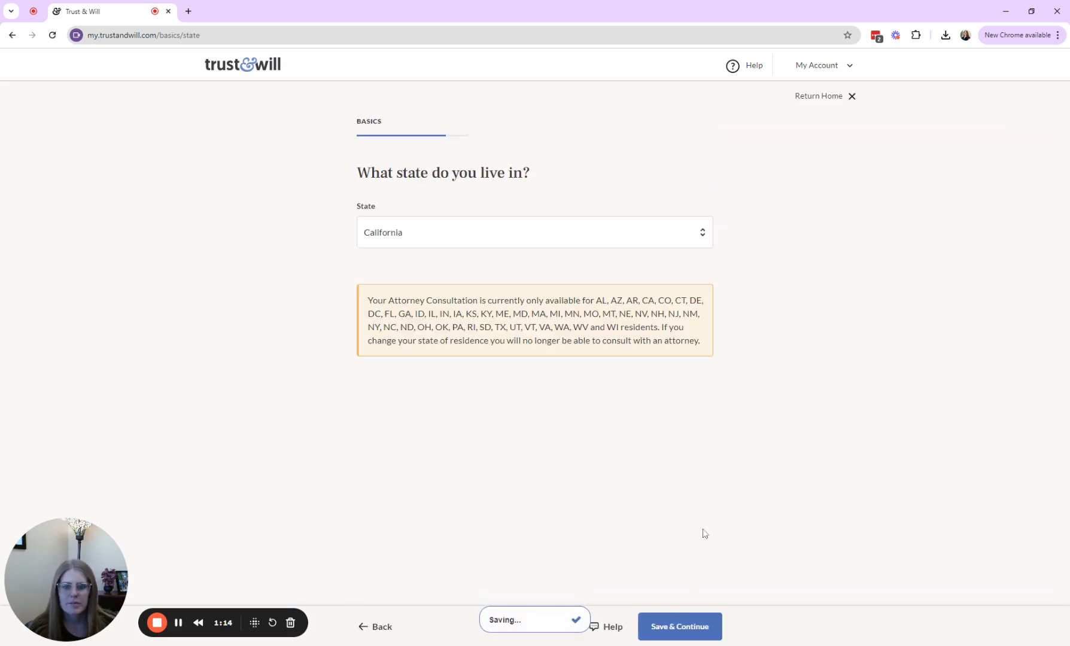
# - Save the rest of the basics with California, the existing phone number and $100 assets and liabilities, and proceed to Guardians
pyautogui.click(708, 625)
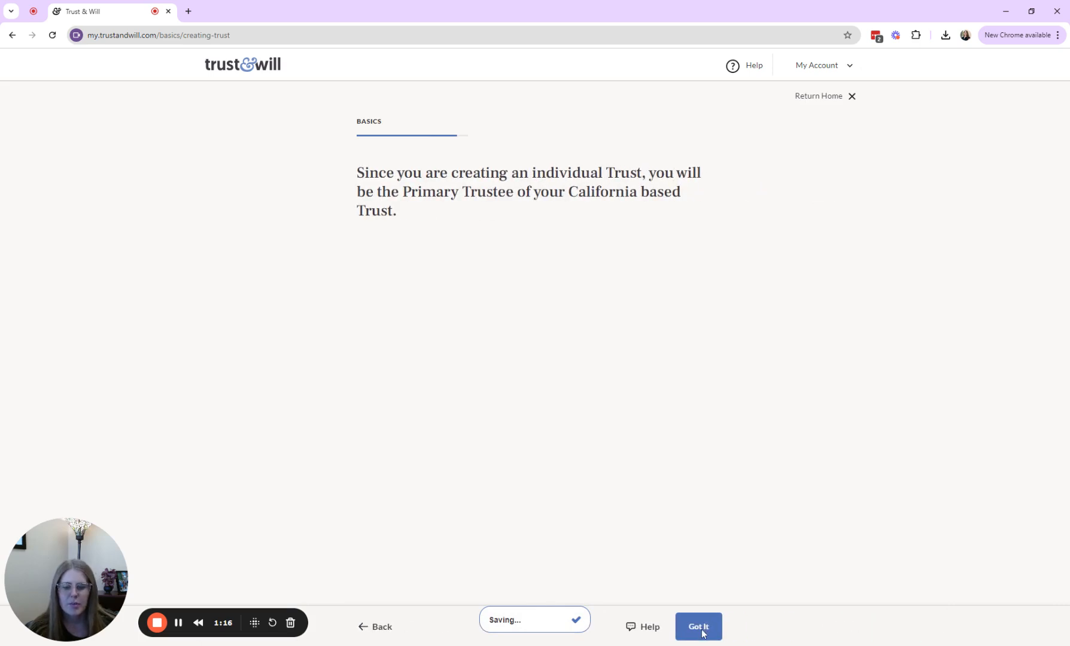
pyautogui.click(702, 633)
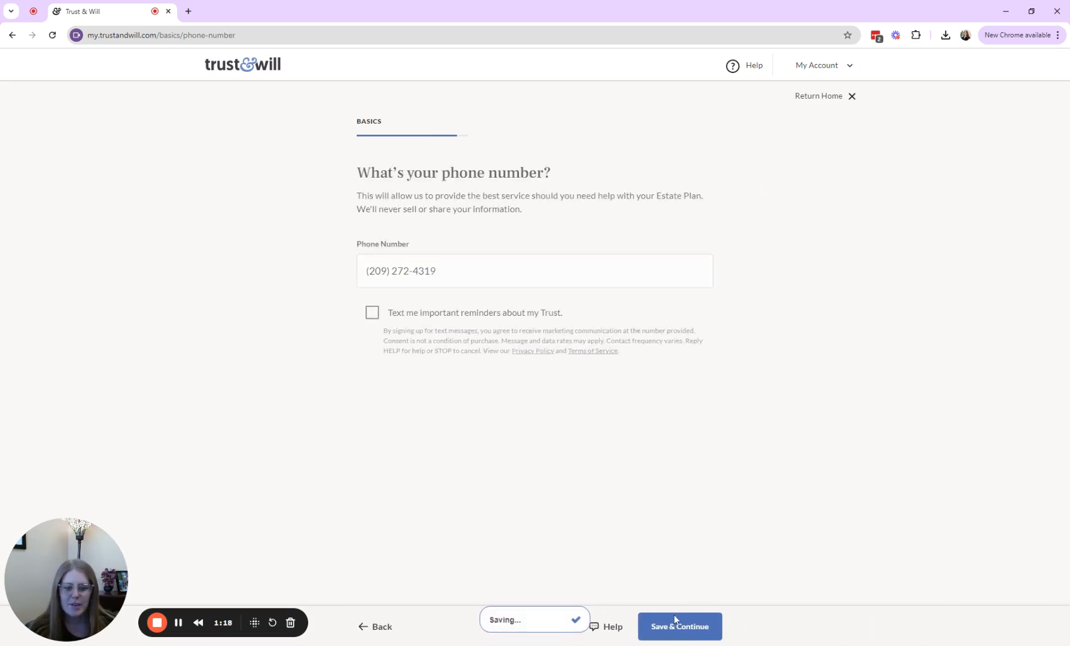
pyautogui.click(679, 628)
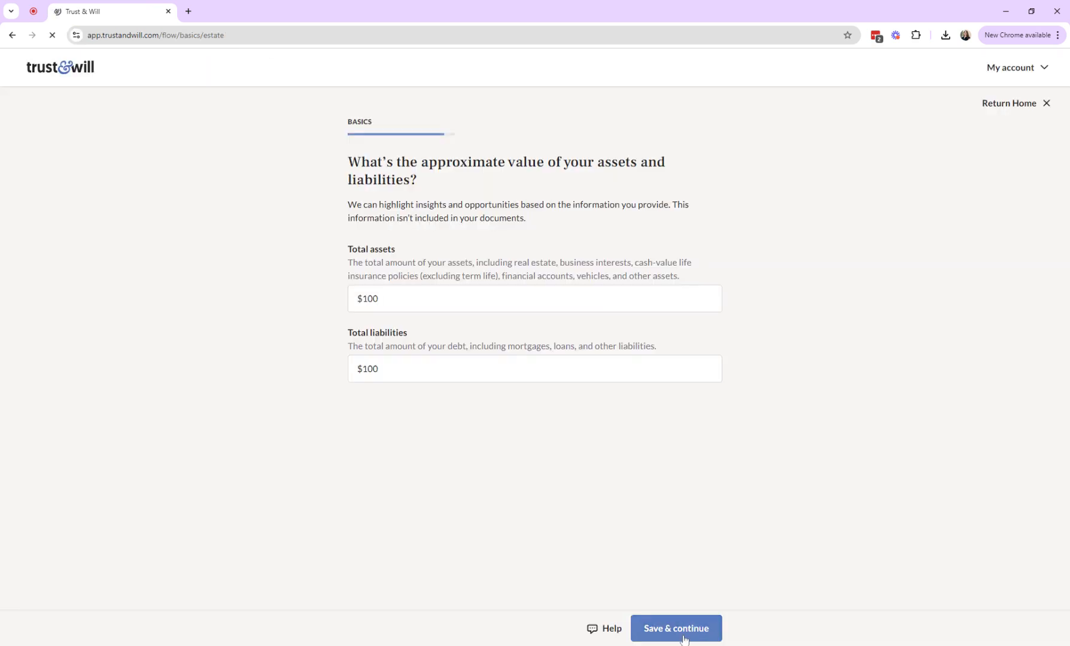
pyautogui.click(685, 632)
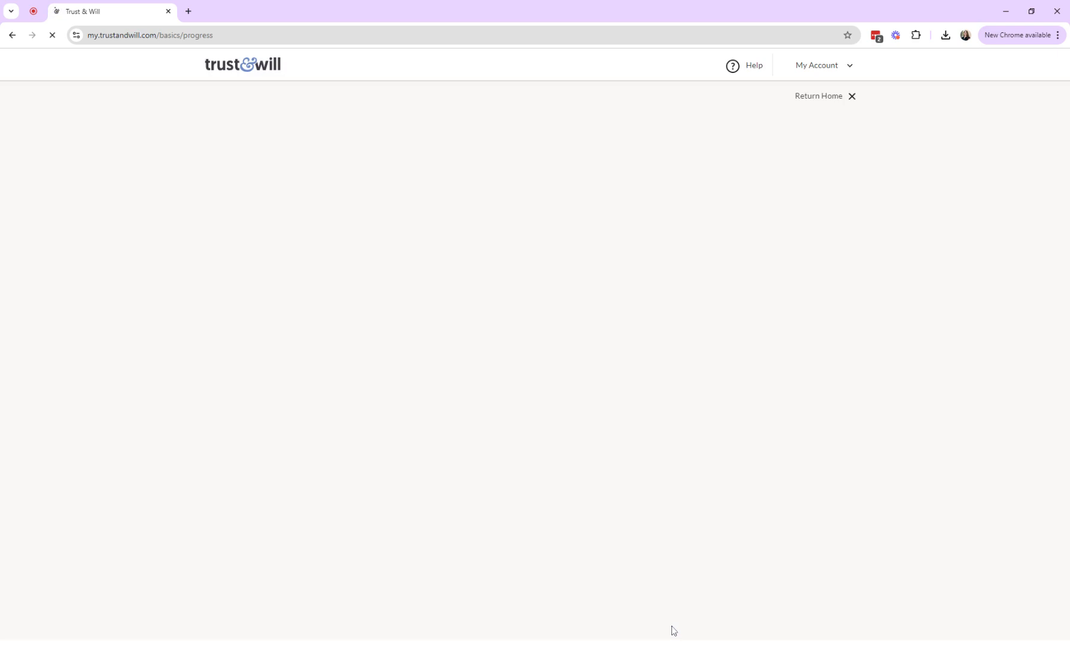
pyautogui.click(700, 633)
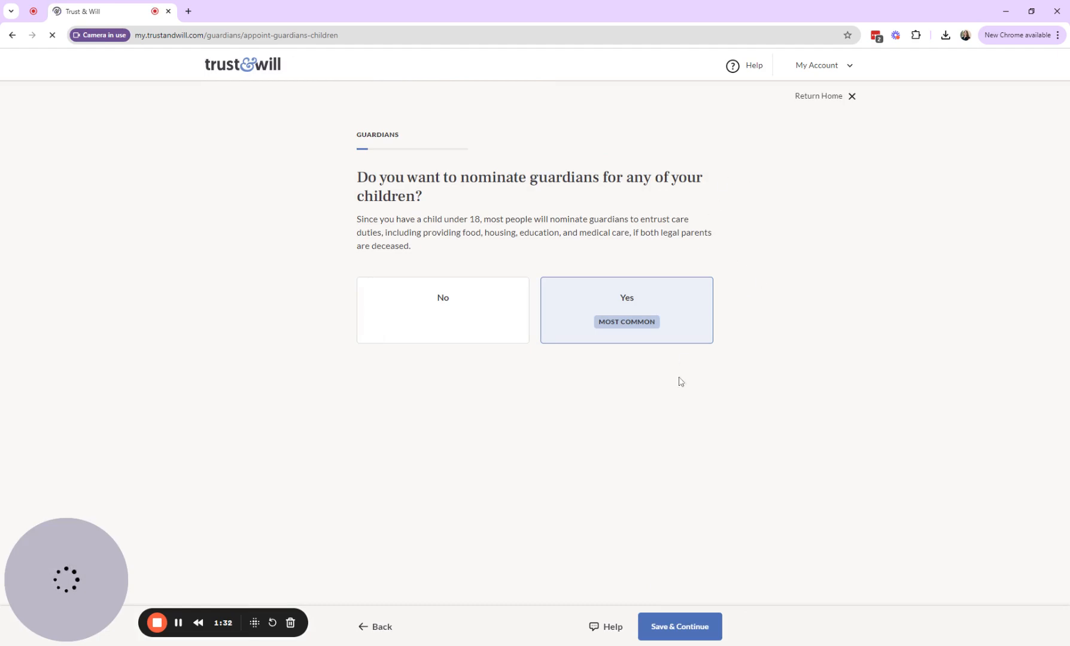
# - Choose to nominate guardians for both listed children and answer Yes to using the same guardians for all of them
pyautogui.click(693, 625)
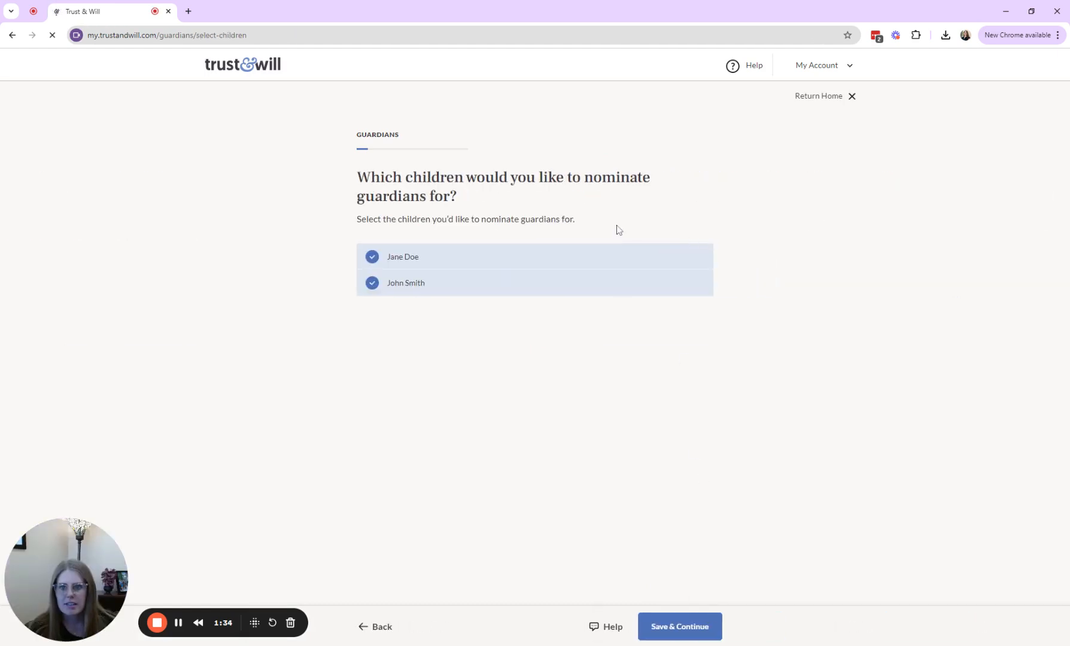
pyautogui.click(405, 266)
pyautogui.click(406, 289)
pyautogui.click(453, 256)
pyautogui.click(453, 286)
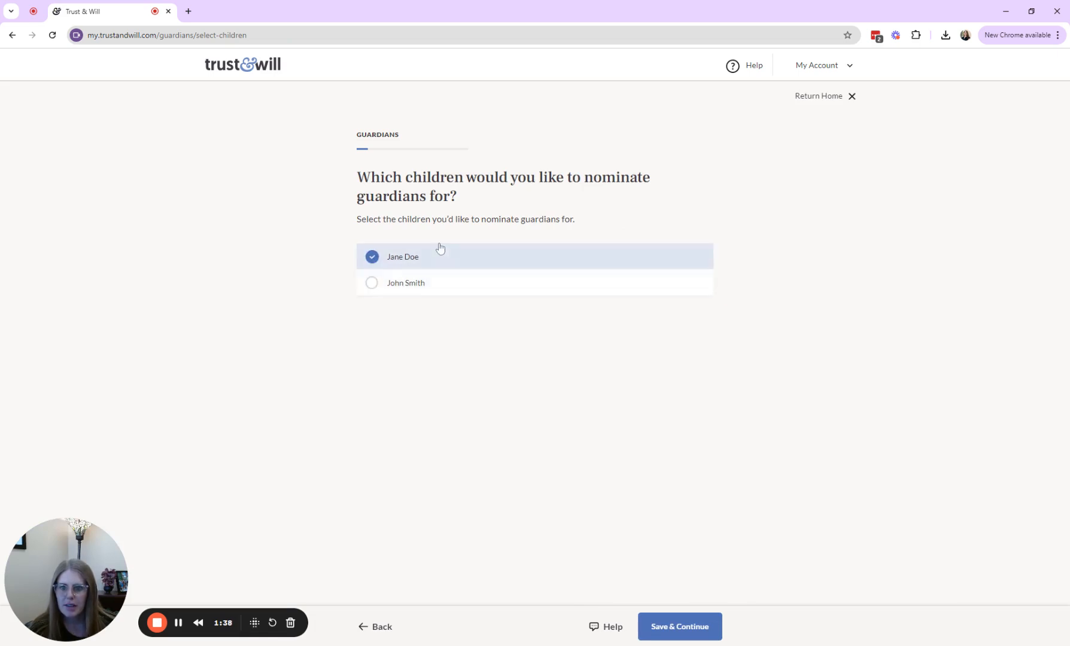
pyautogui.click(428, 278)
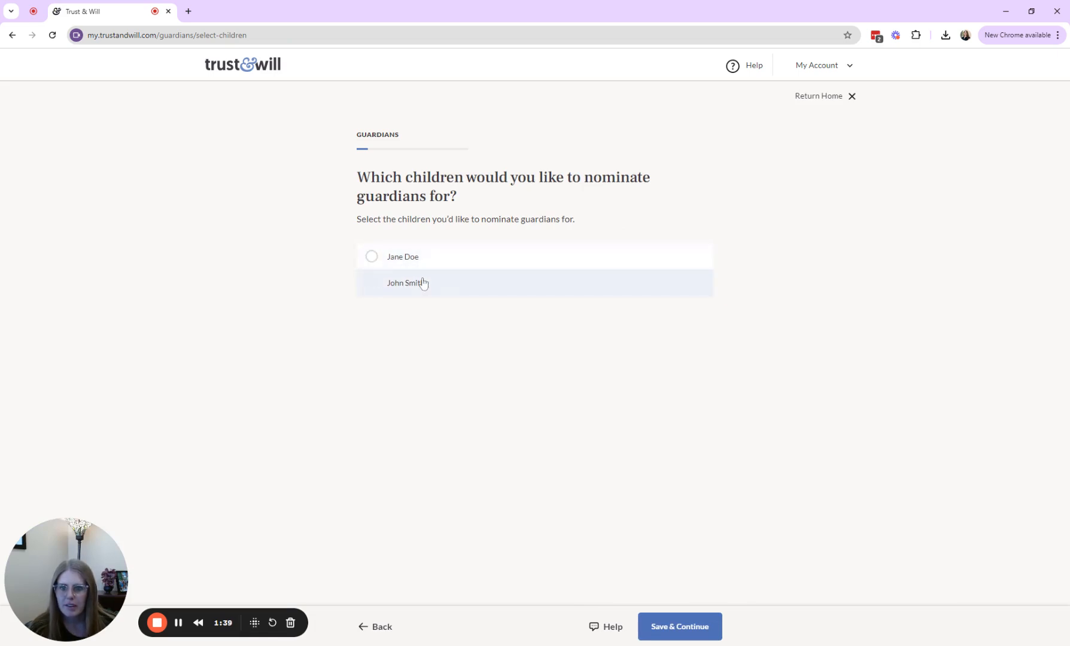
pyautogui.click(704, 633)
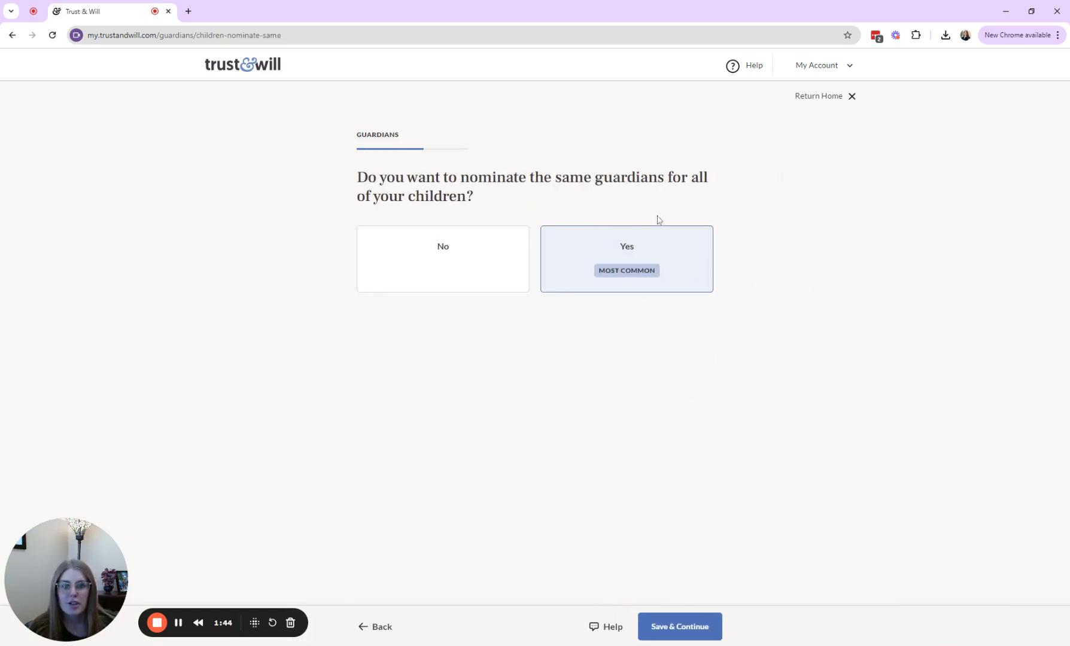
pyautogui.click(717, 628)
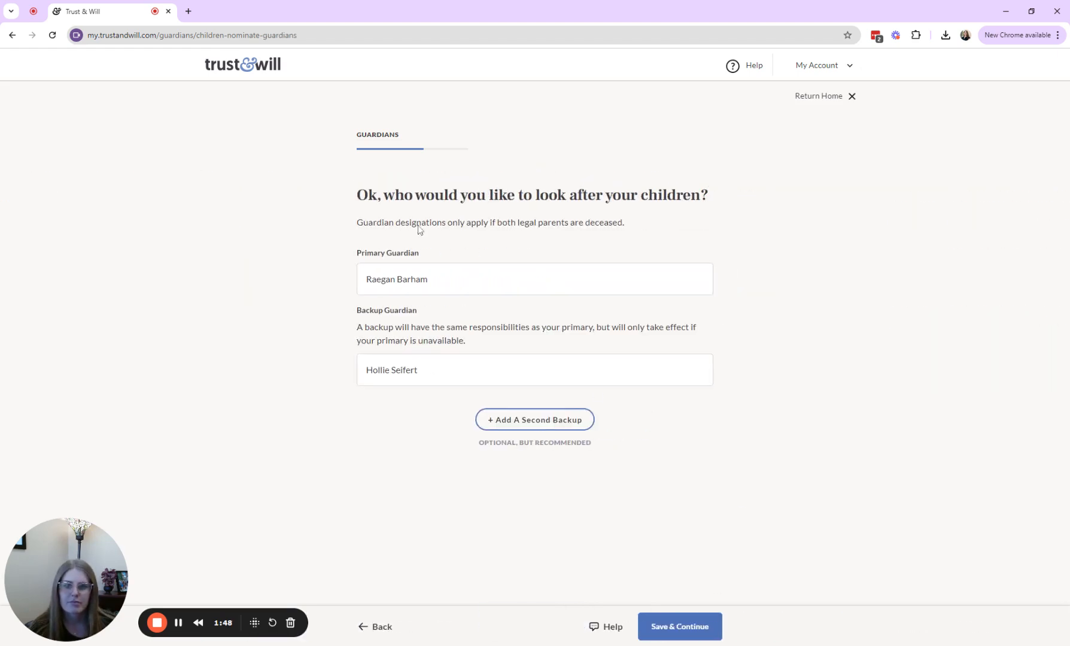
pyautogui.moveTo(355, 196); pyautogui.dragTo(659, 193)
pyautogui.click(670, 193)
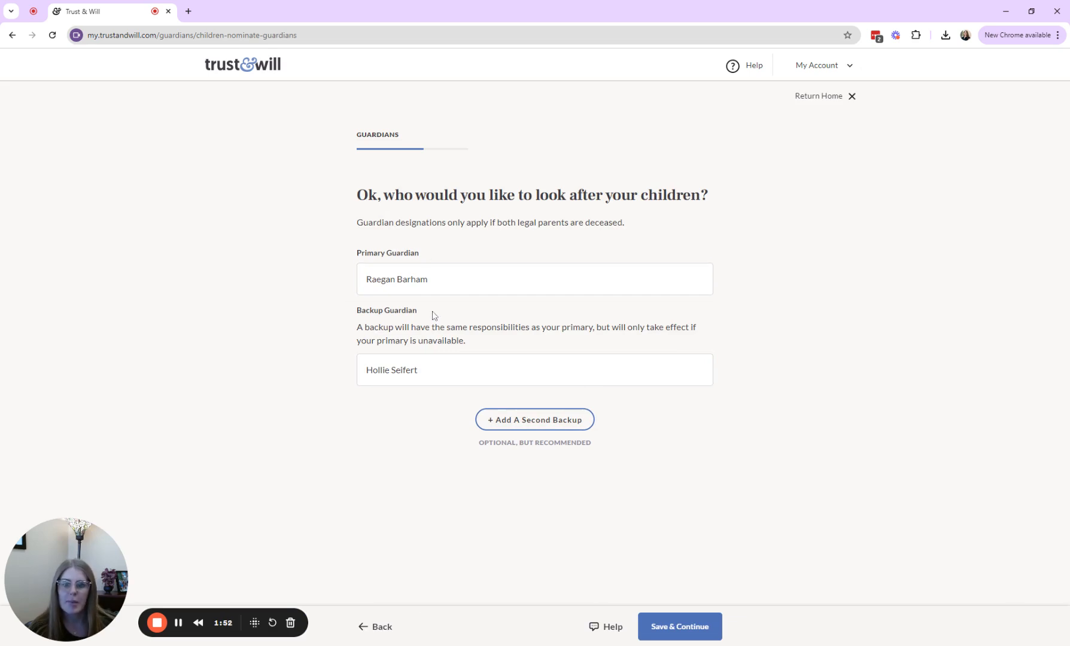
pyautogui.click(565, 426)
pyautogui.click(538, 503)
pyautogui.click(642, 510)
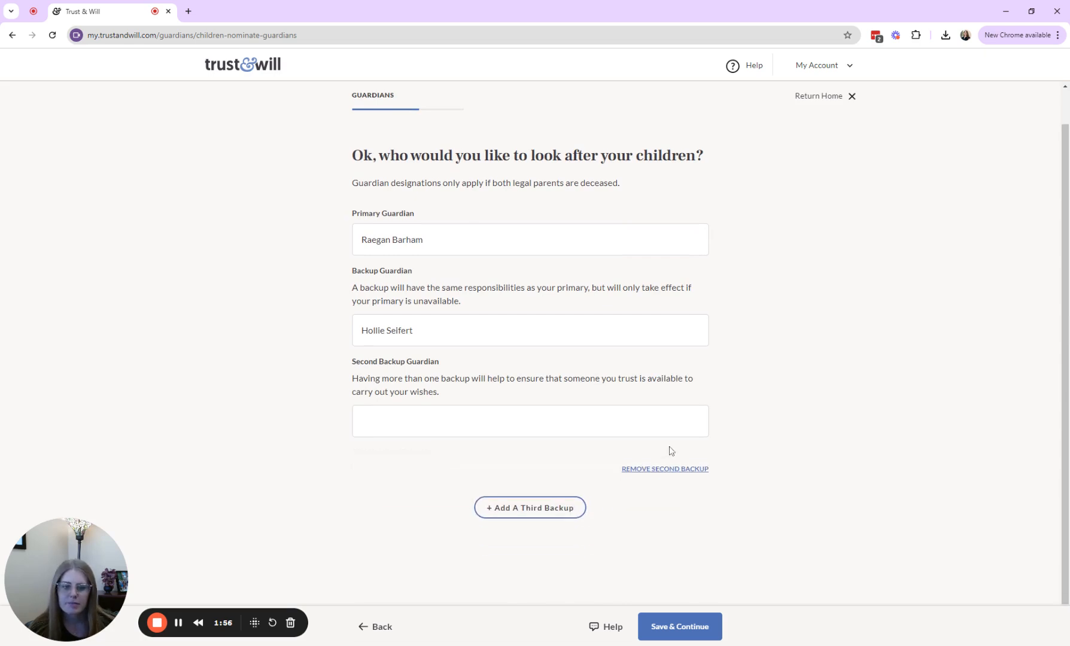
pyautogui.click(662, 469)
# - Save the existing primary and backup guardians, answer Yes to having pets, and appoint the same guardians for the pets as the children
pyautogui.click(679, 627)
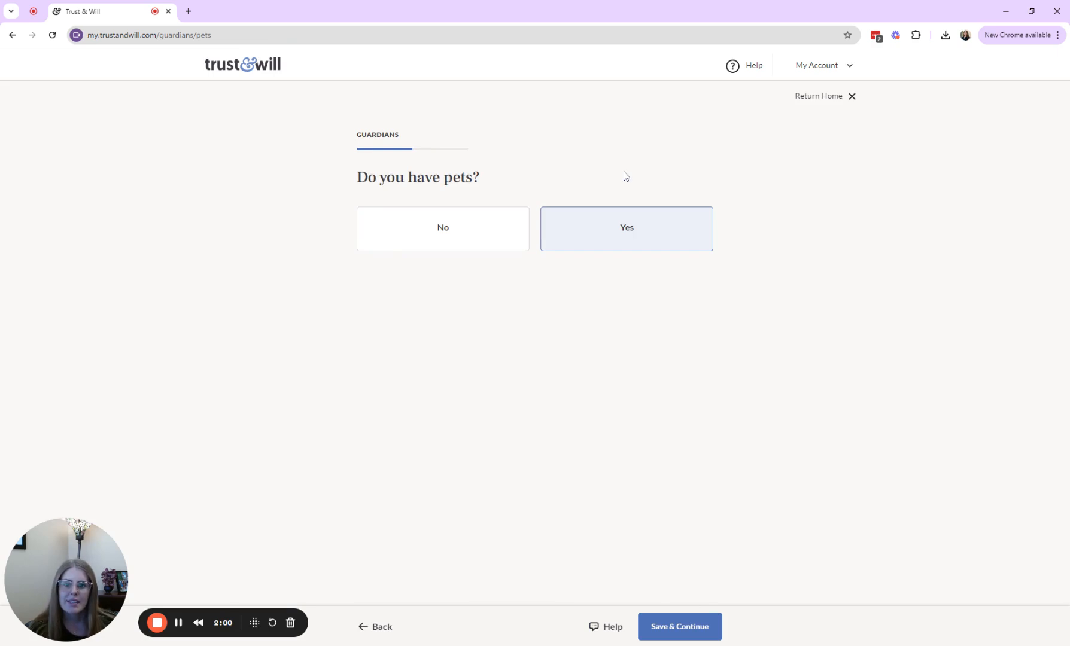
pyautogui.click(632, 226)
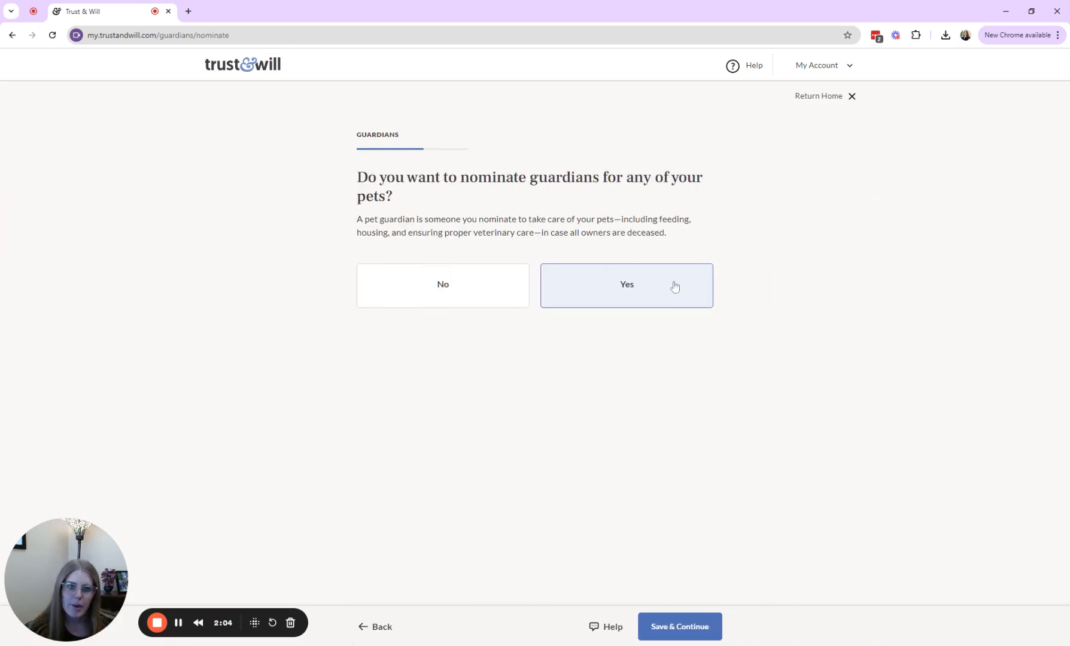
pyautogui.click(595, 289)
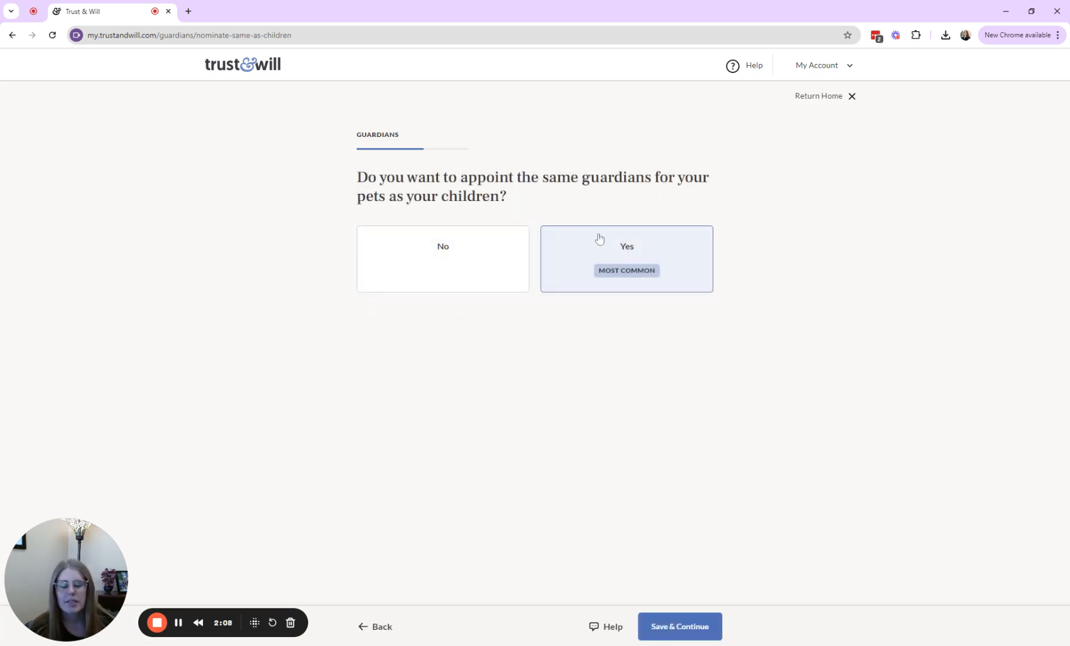
pyautogui.click(604, 253)
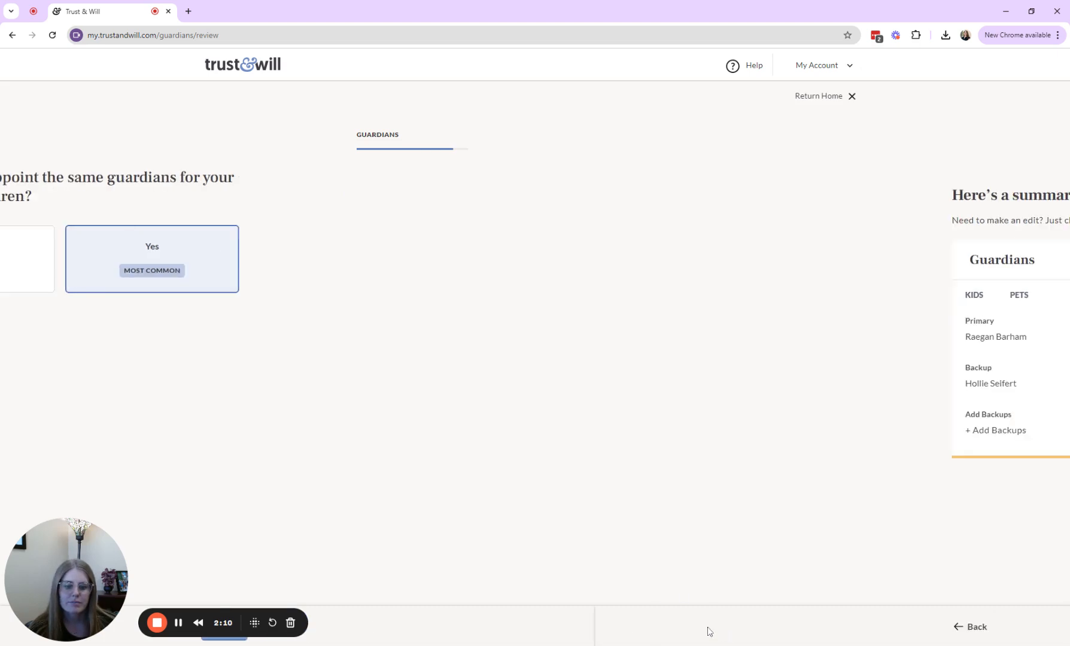
# - Review the Guardians summary for both kids and pets and approve it to go on to Trustees
pyautogui.tripleClick(725, 201)
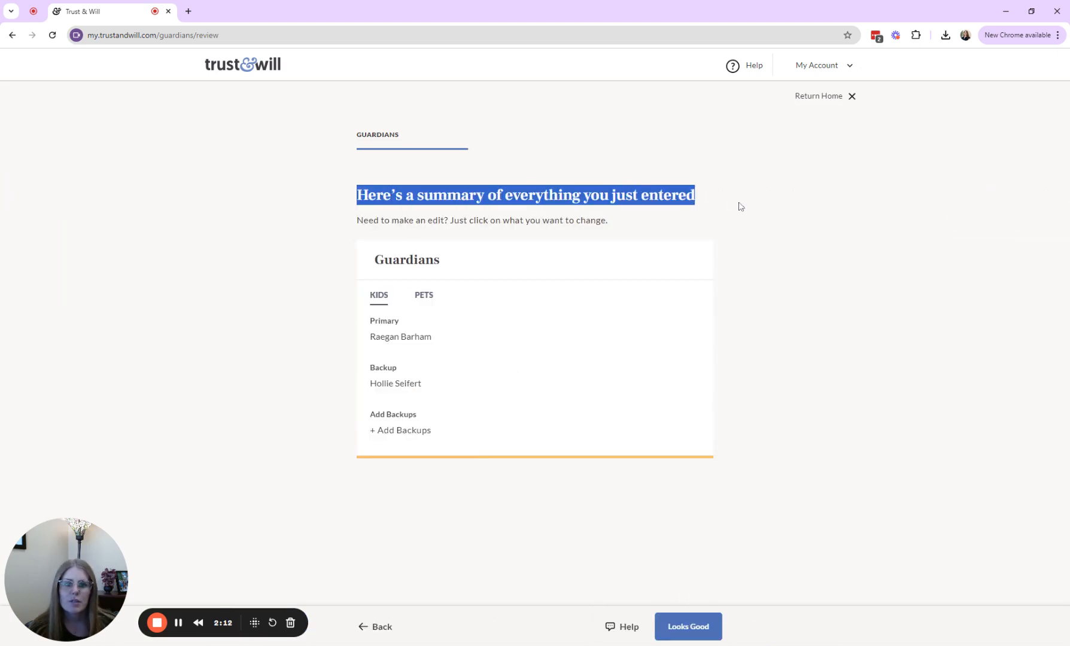
pyautogui.click(740, 207)
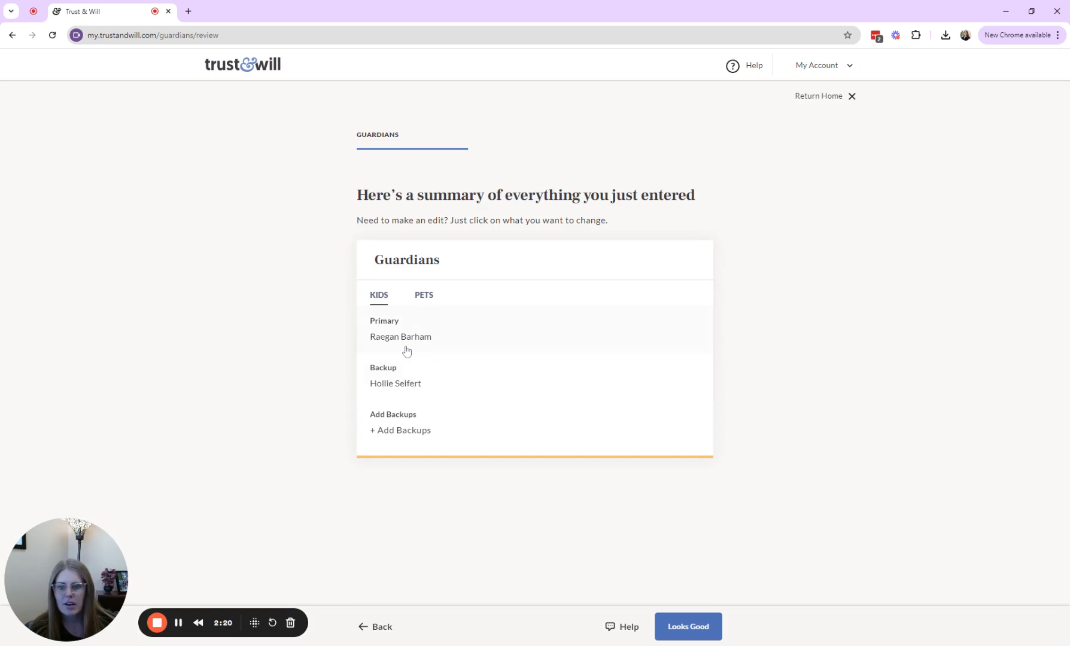
pyautogui.click(424, 295)
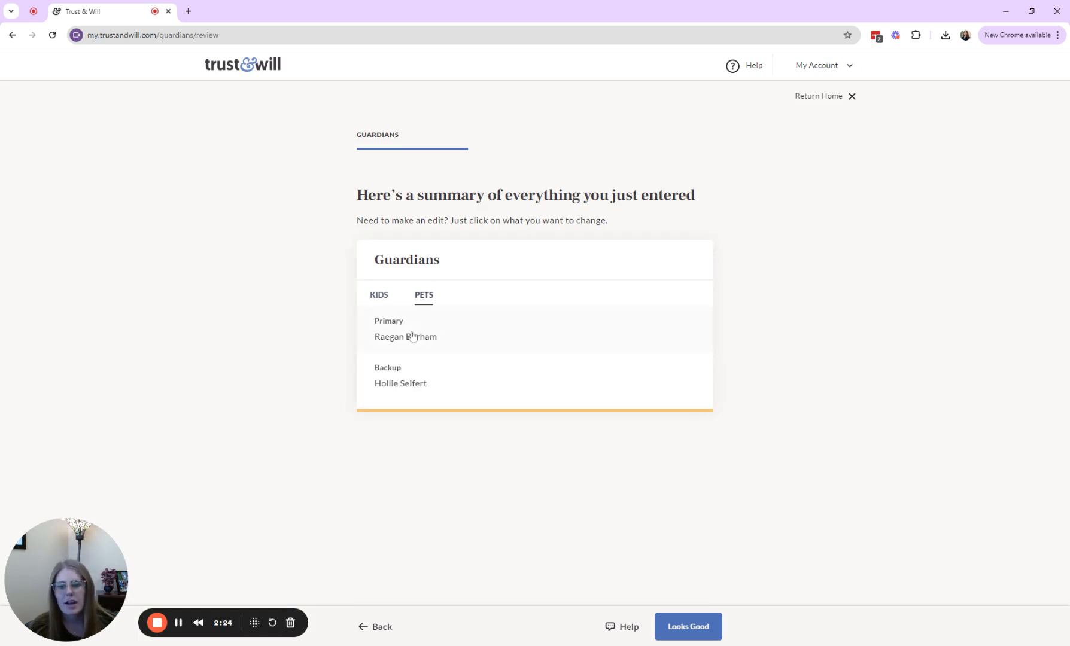
pyautogui.click(379, 297)
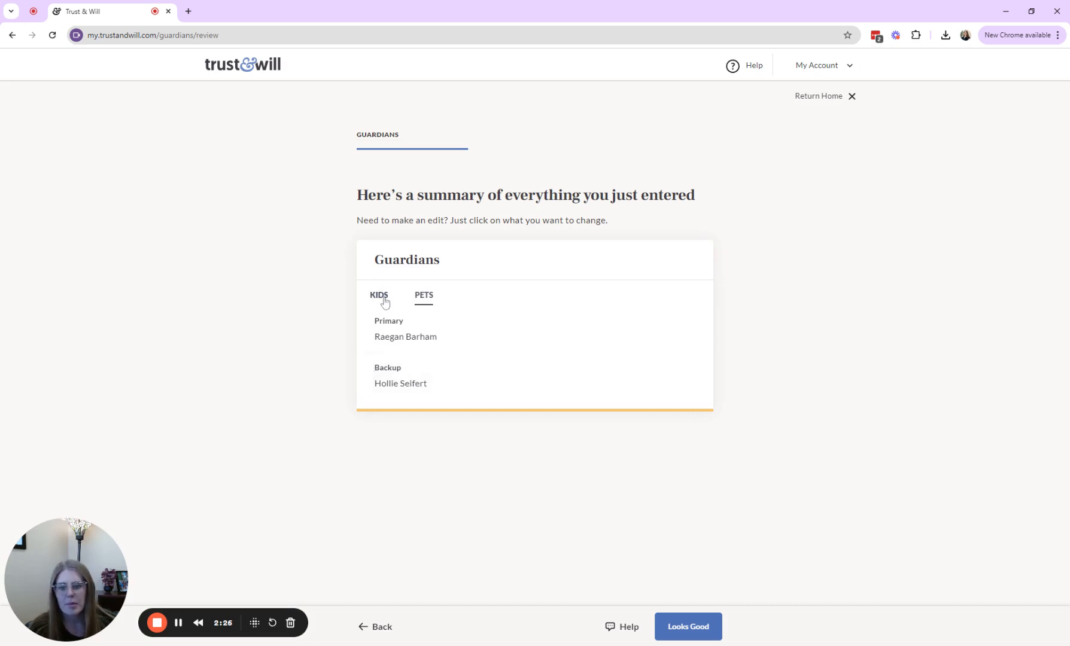
pyautogui.click(690, 628)
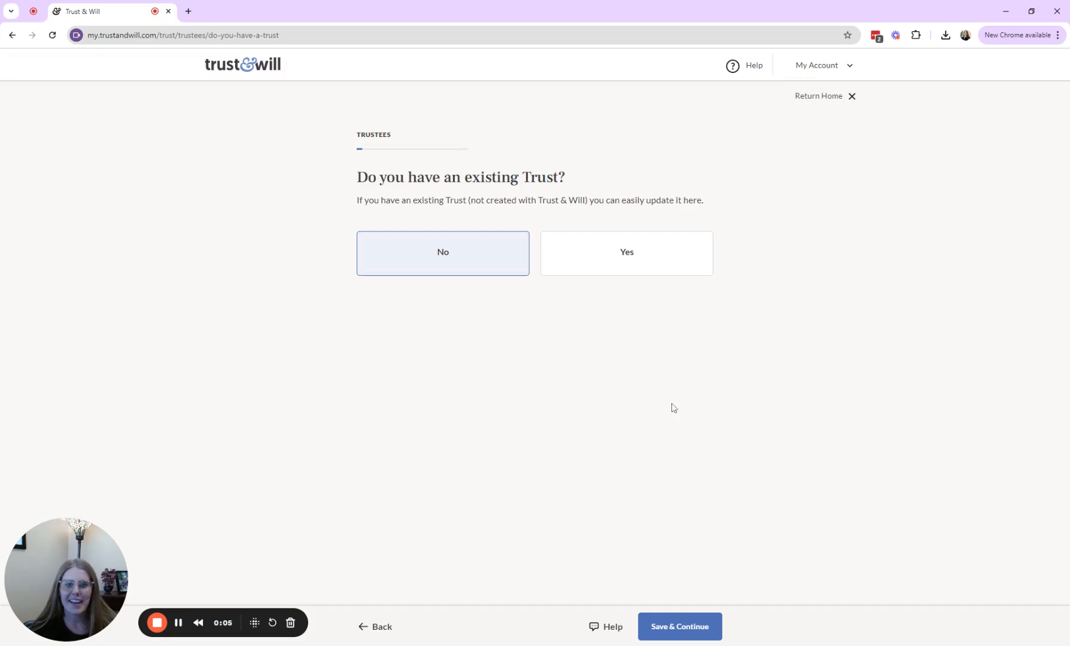
# - Try Yes for having an existing Trust, return to the question and answer No instead
pyautogui.moveTo(356, 135); pyautogui.dragTo(412, 138)
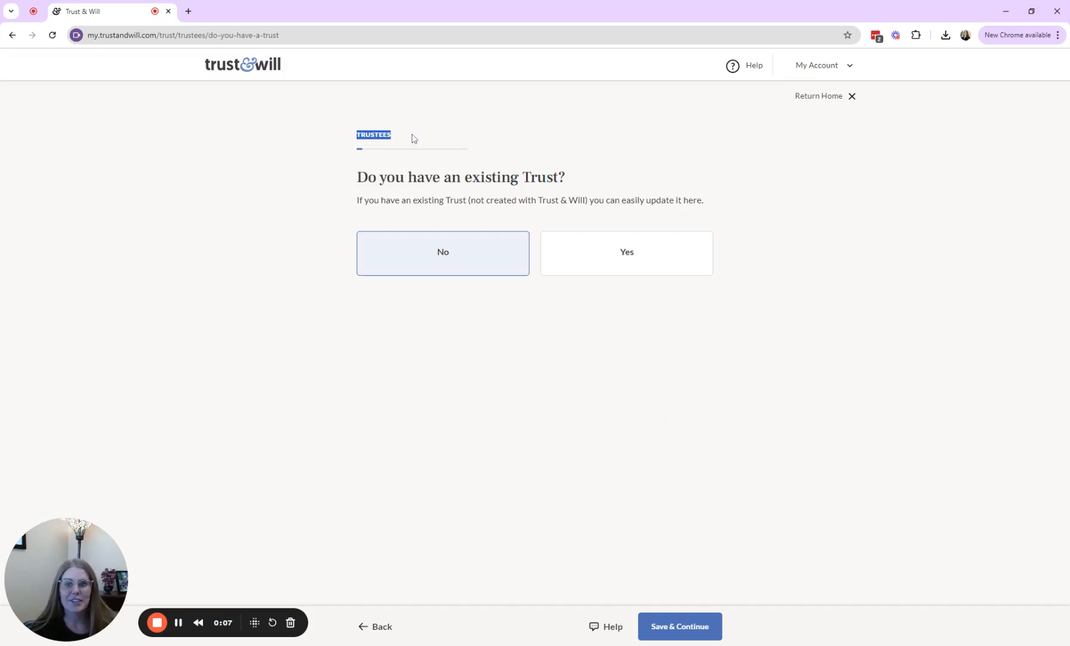
pyautogui.click(920, 364)
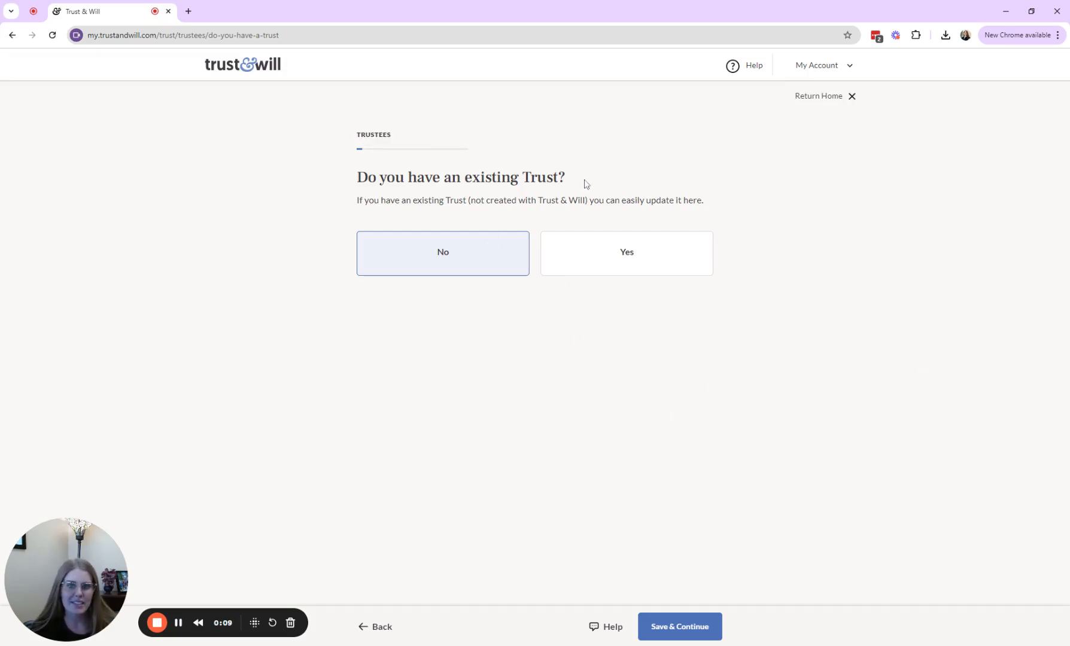
pyautogui.click(698, 249)
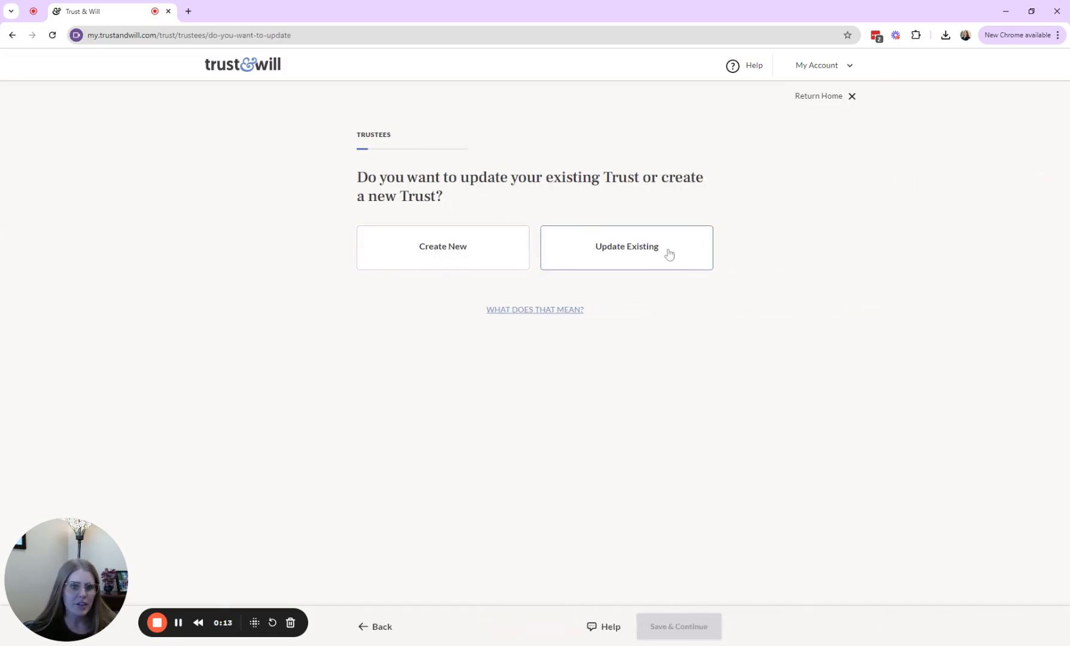
pyautogui.click(376, 627)
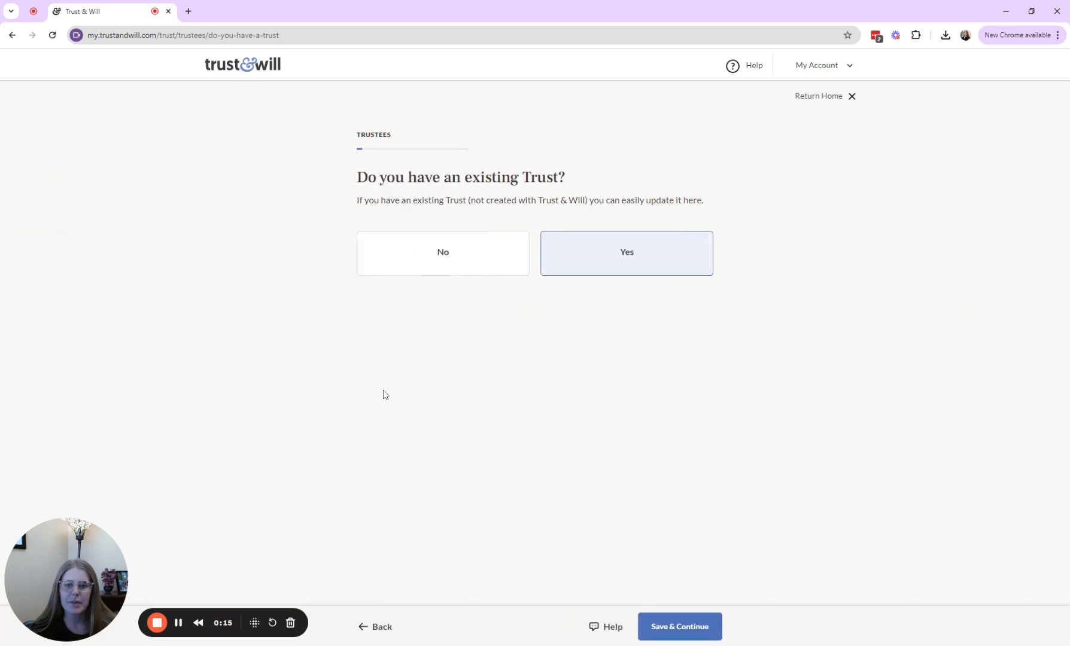
pyautogui.click(475, 270)
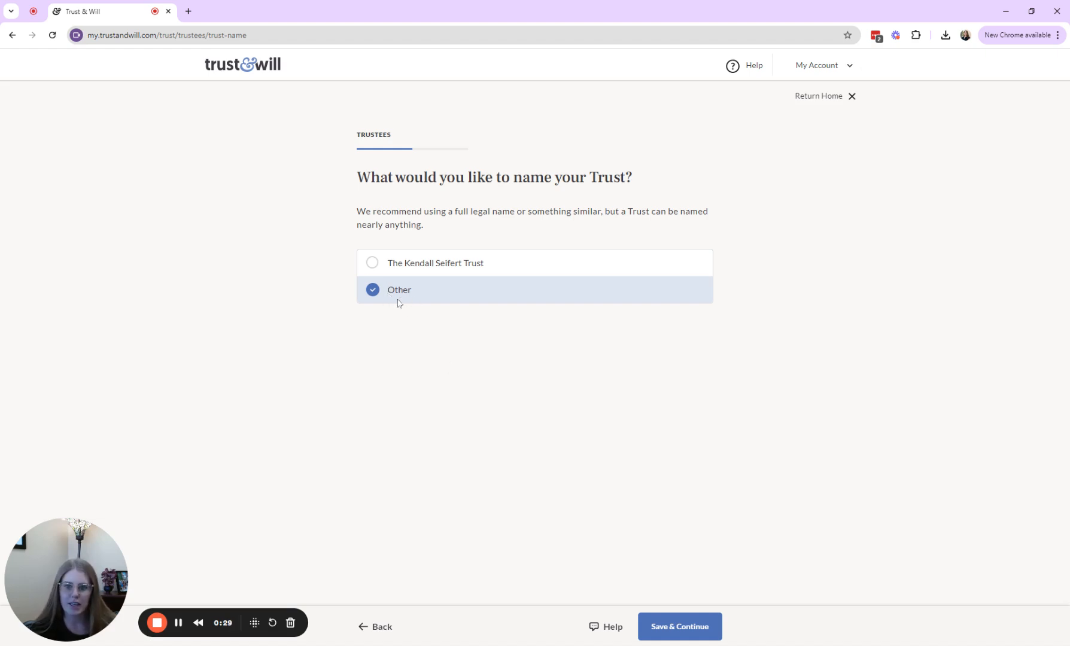
# - Choose Other for the Trust's name, save the filled-in family trust name and accept the primary trustee role
pyautogui.click(688, 629)
pyautogui.click(542, 283)
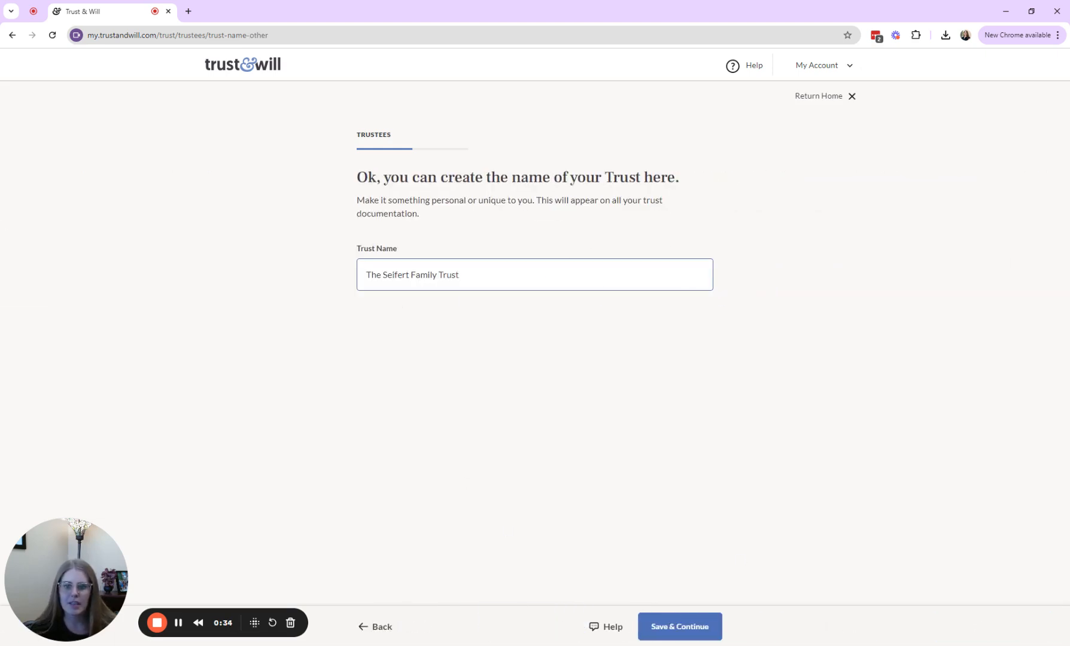
pyautogui.click(691, 623)
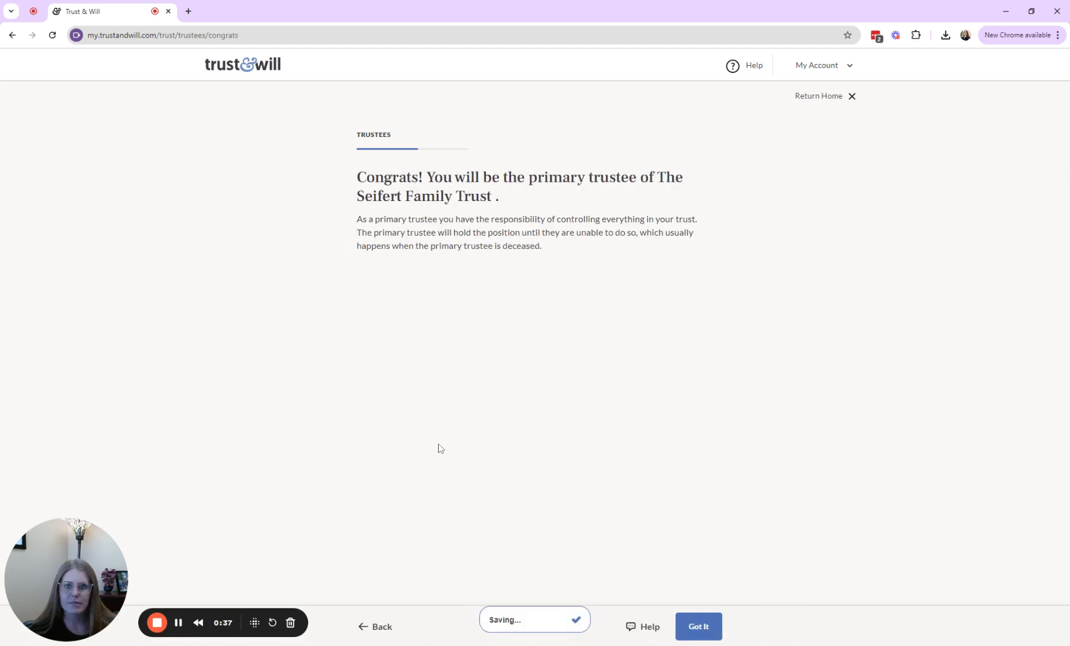
pyautogui.click(701, 630)
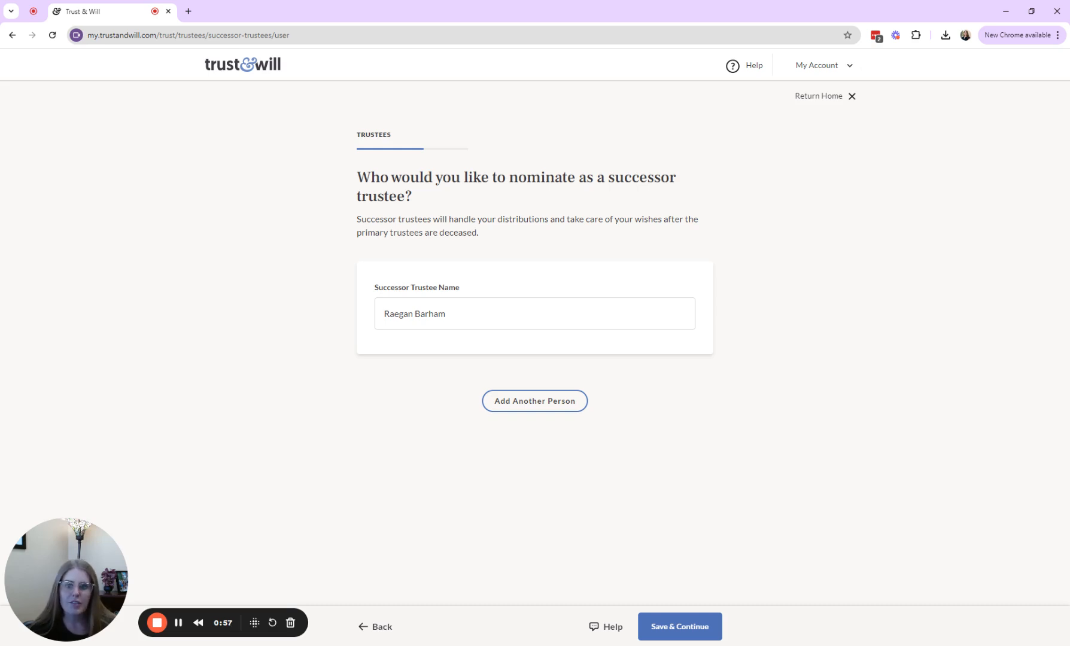
# - Save the listed successor trustee and one backup, answer No to a second backup, and approve the Trustees review
pyautogui.click(698, 635)
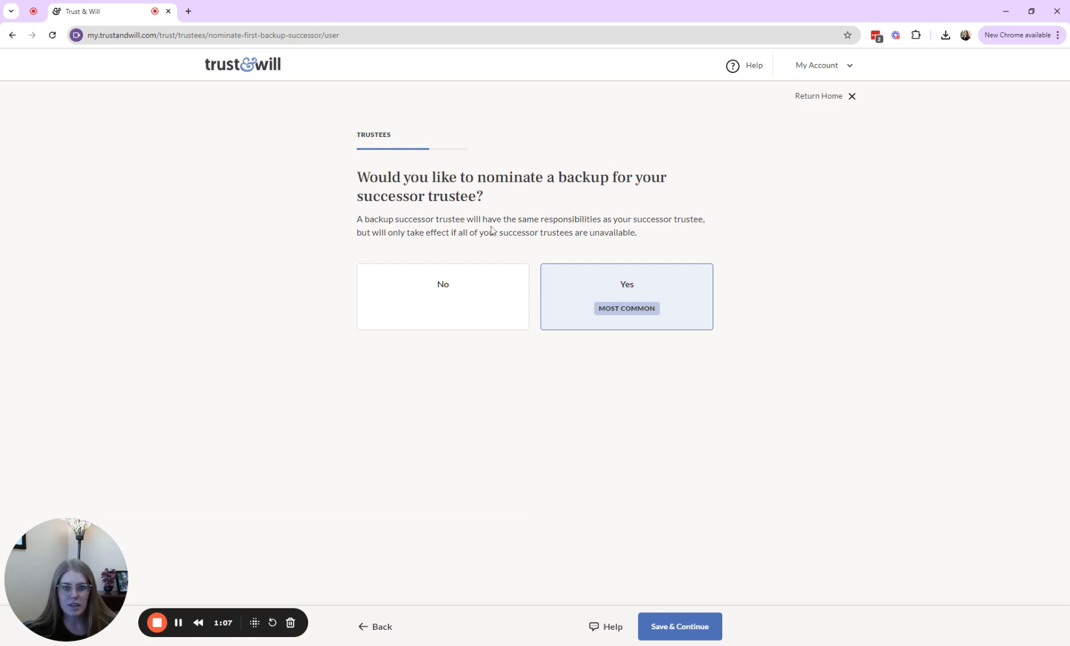
pyautogui.click(708, 633)
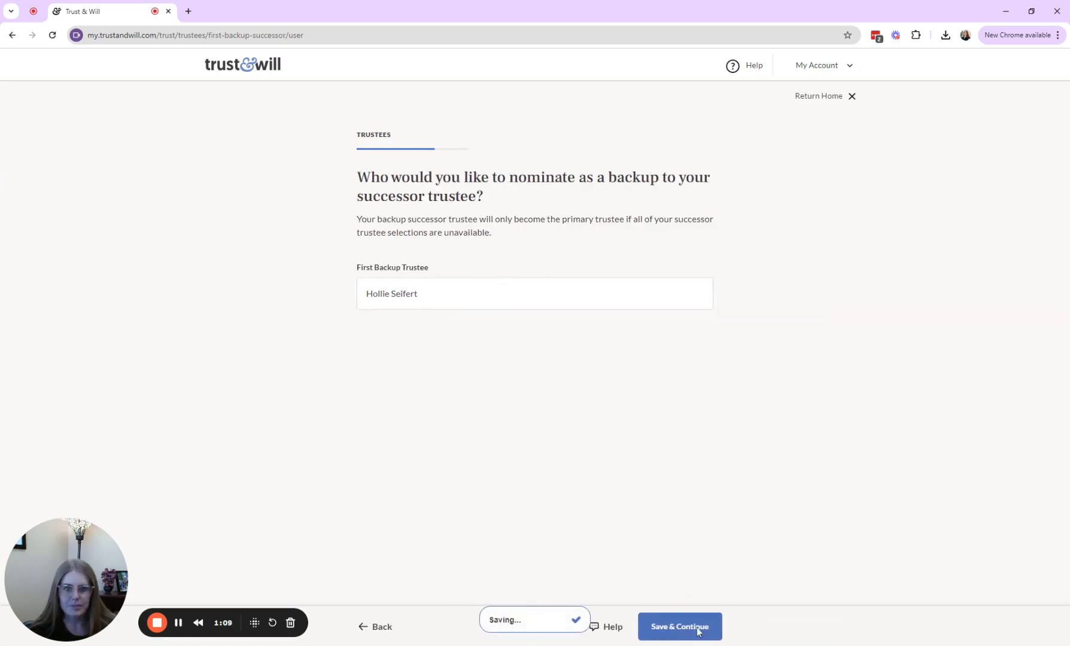
pyautogui.click(671, 623)
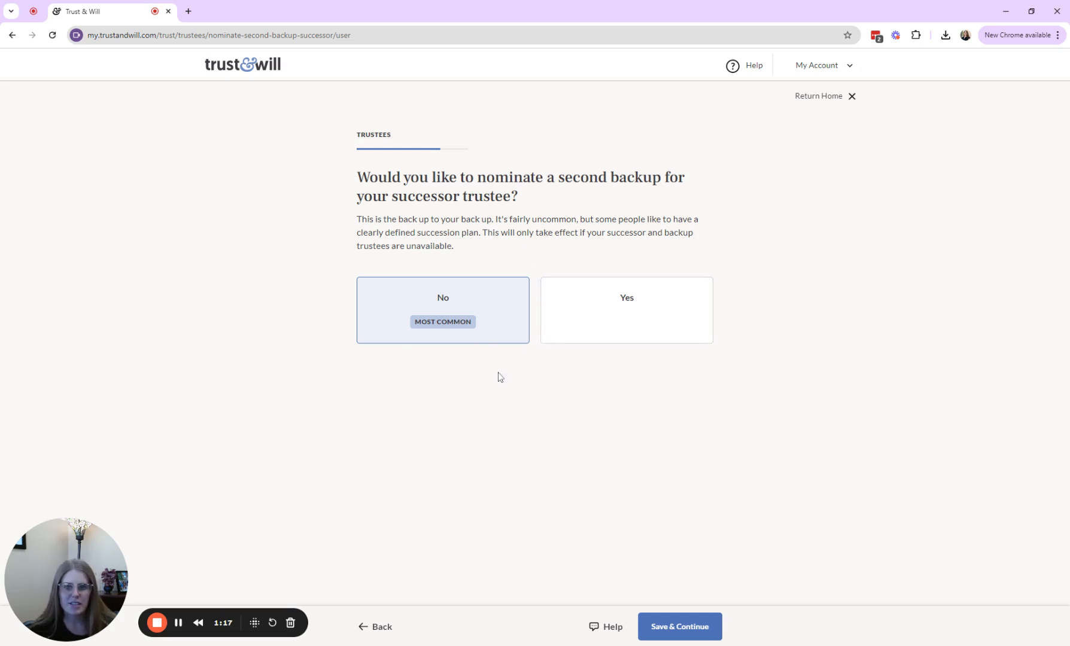
pyautogui.click(688, 634)
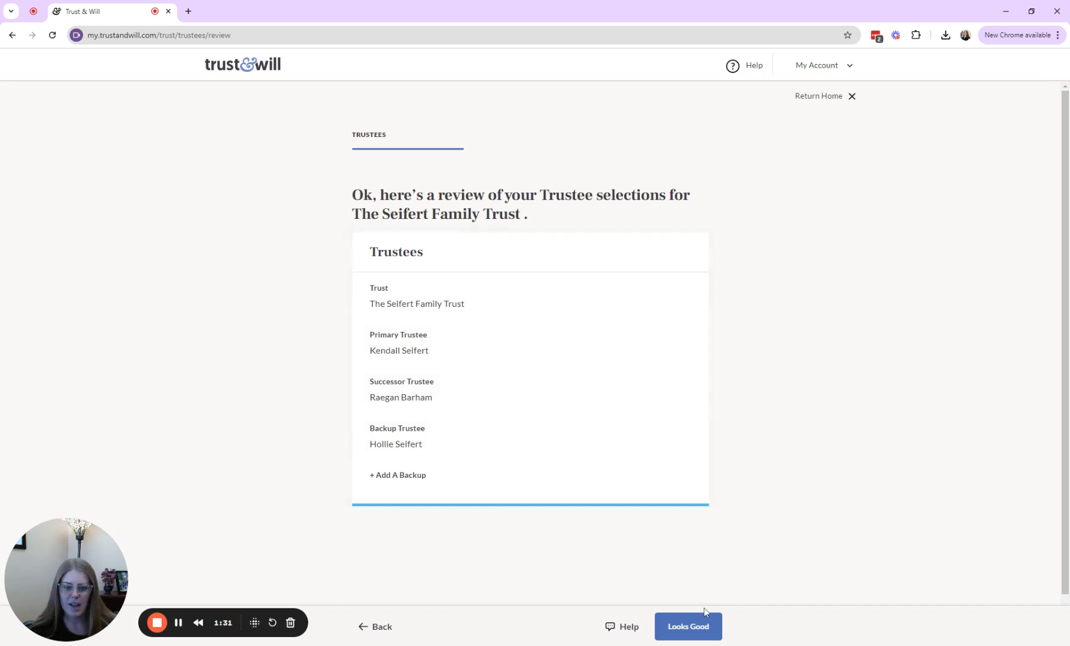
pyautogui.click(688, 626)
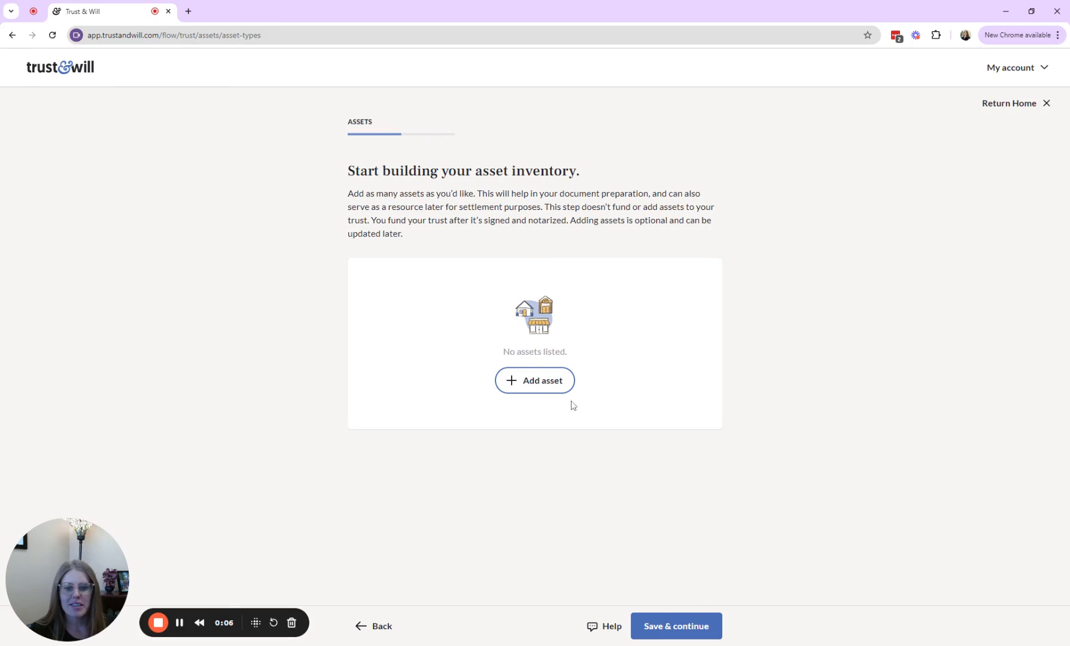
# - Start a financial account asset with Charles Schwab as the institution and an approximate value of 1000
pyautogui.click(562, 385)
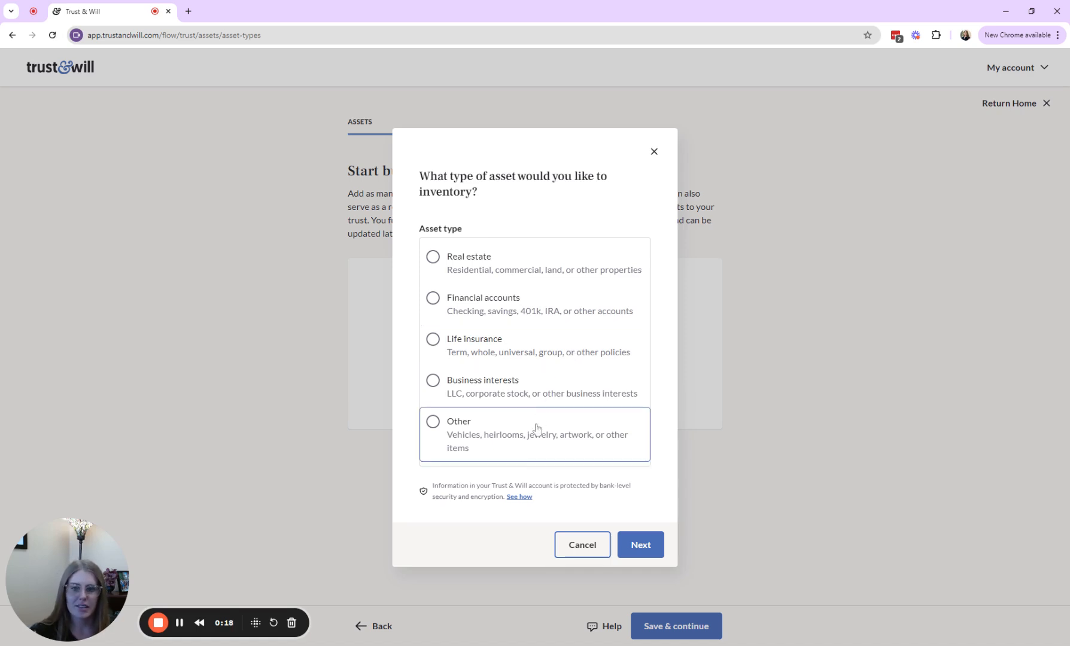
pyautogui.click(567, 311)
pyautogui.click(650, 549)
pyautogui.click(424, 147)
pyautogui.click(455, 186)
pyautogui.click(454, 204)
pyautogui.write('1000')
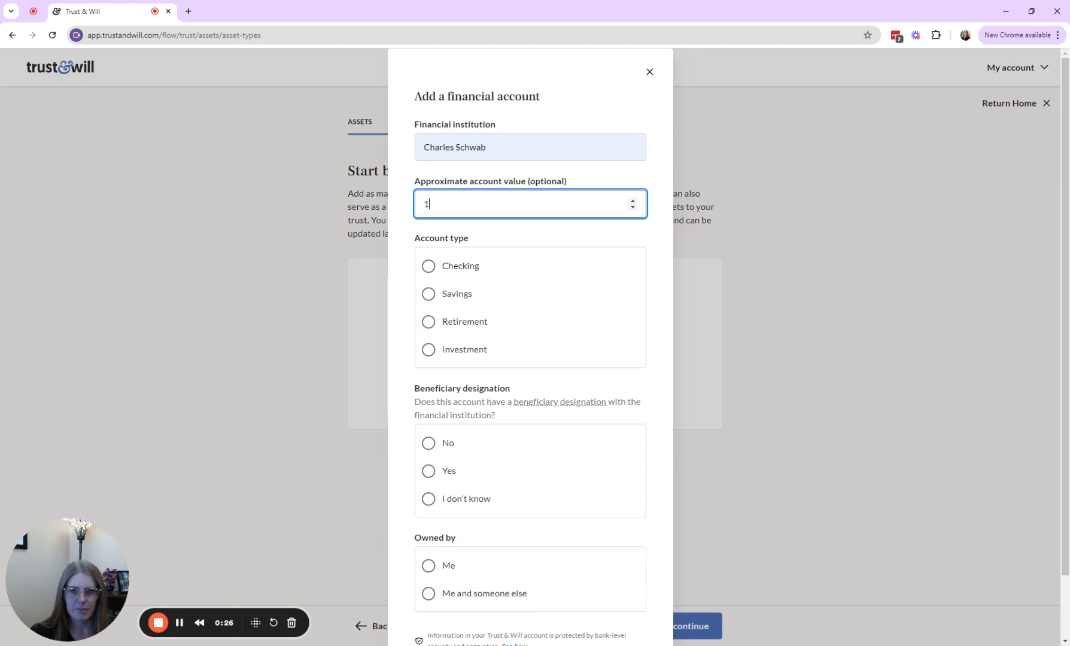
# - Set the account type to Retirement, beneficiary designation to Yes and ownership to Me, and add the account to the inventory
pyautogui.click(454, 321)
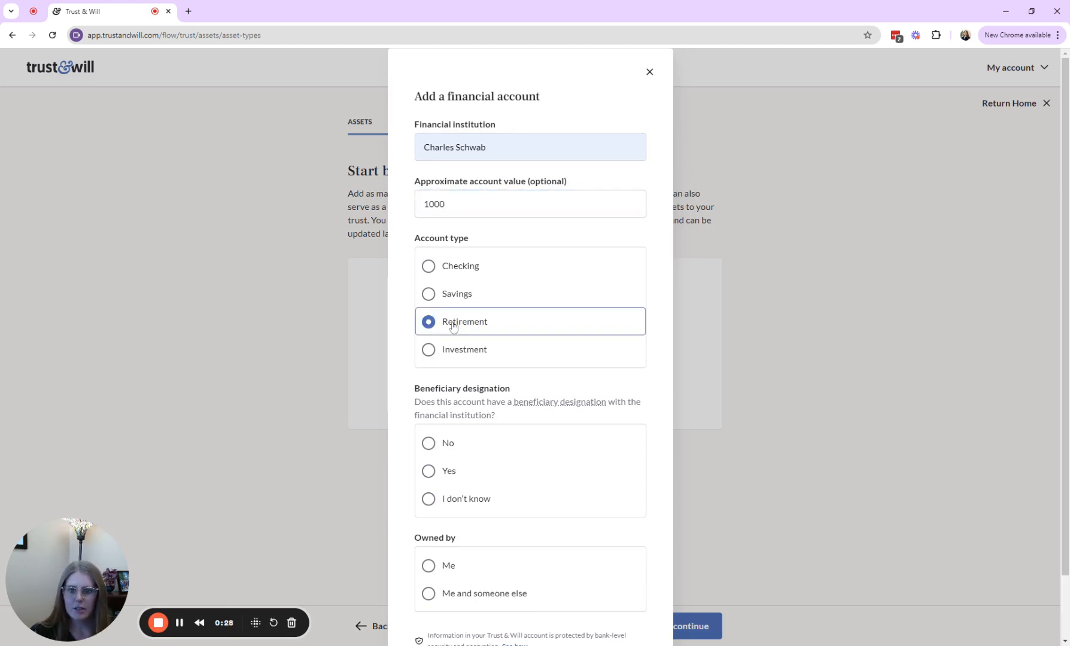
pyautogui.scroll(-1, 455, 323)
pyautogui.click(459, 414)
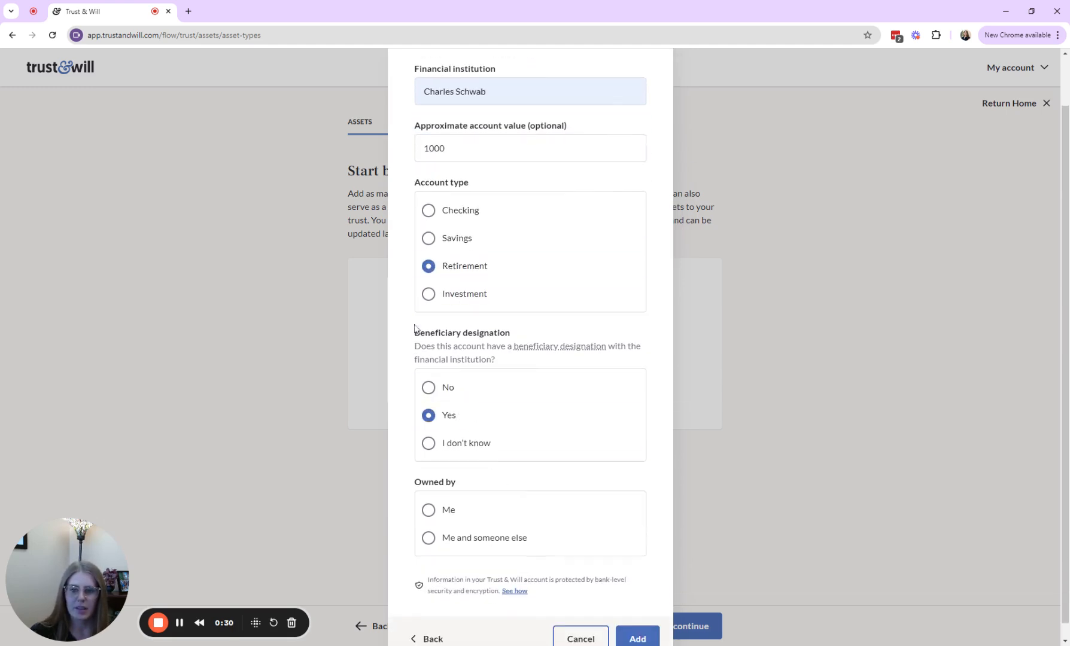
pyautogui.click(507, 508)
pyautogui.click(636, 638)
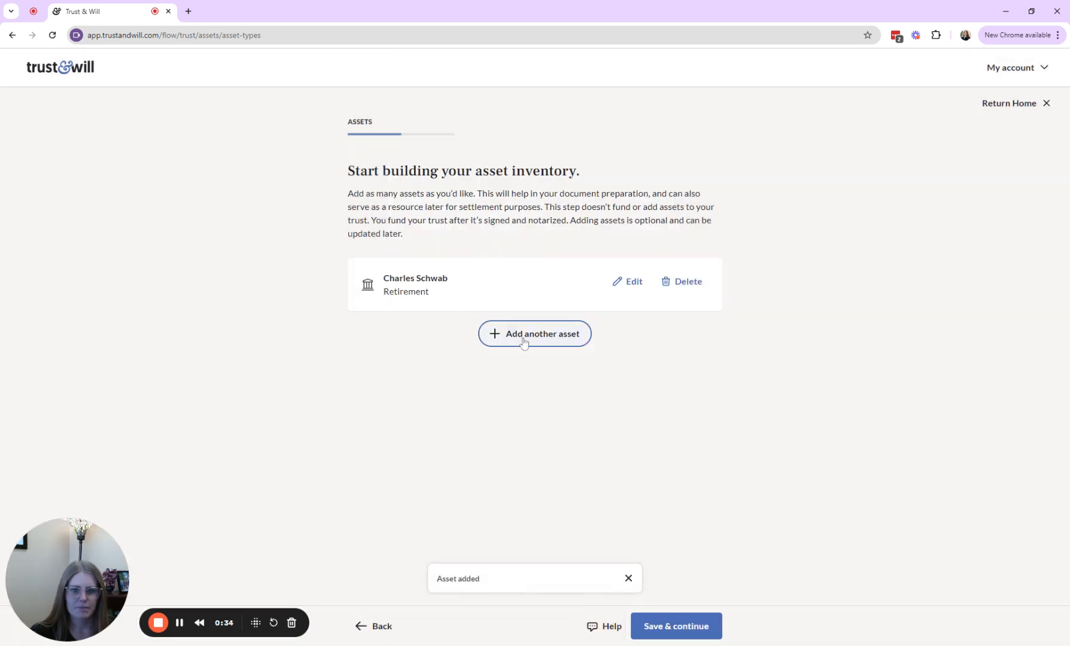
# - Start another financial account asset with PNC as the institution and an approximate value of 1000
pyautogui.click(524, 340)
pyautogui.click(519, 299)
pyautogui.click(627, 554)
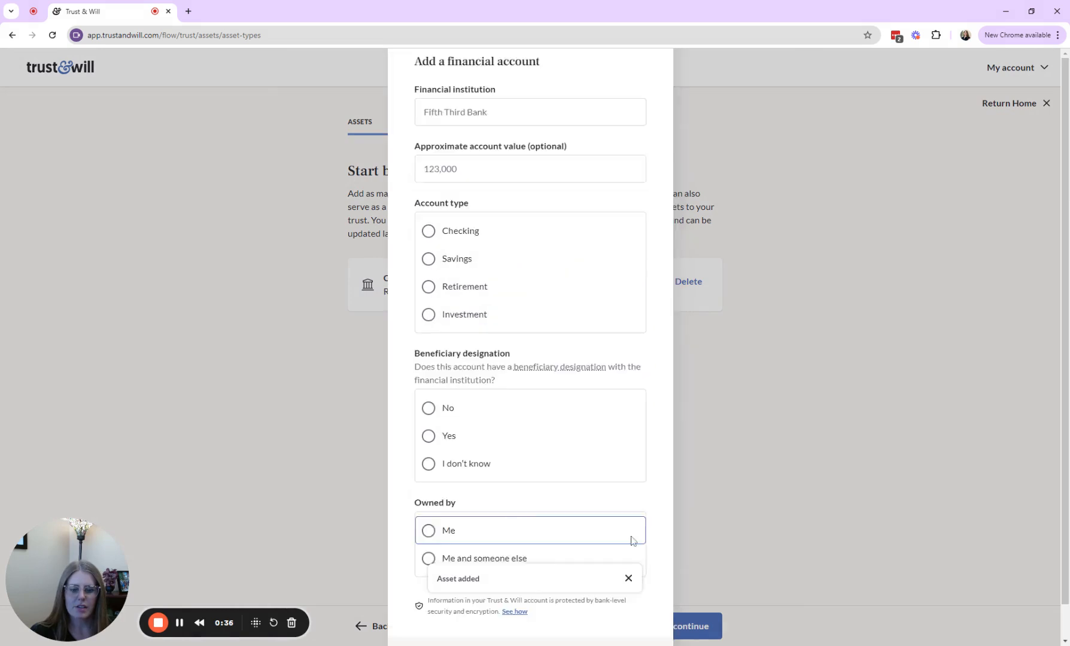
pyautogui.click(530, 147)
pyautogui.write('PNC')
pyautogui.click(479, 200)
pyautogui.click(479, 204)
pyautogui.write('1000')
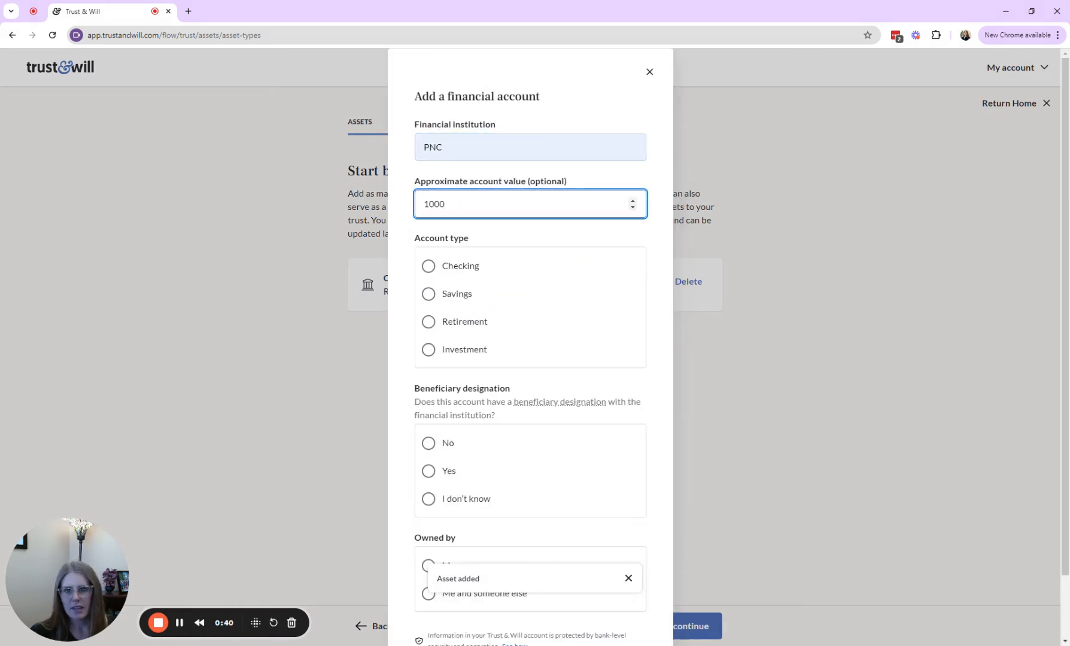
# - Set the account type to Checking, beneficiary designation to Yes and ownership to Me, and add the PNC account to the inventory
pyautogui.click(471, 268)
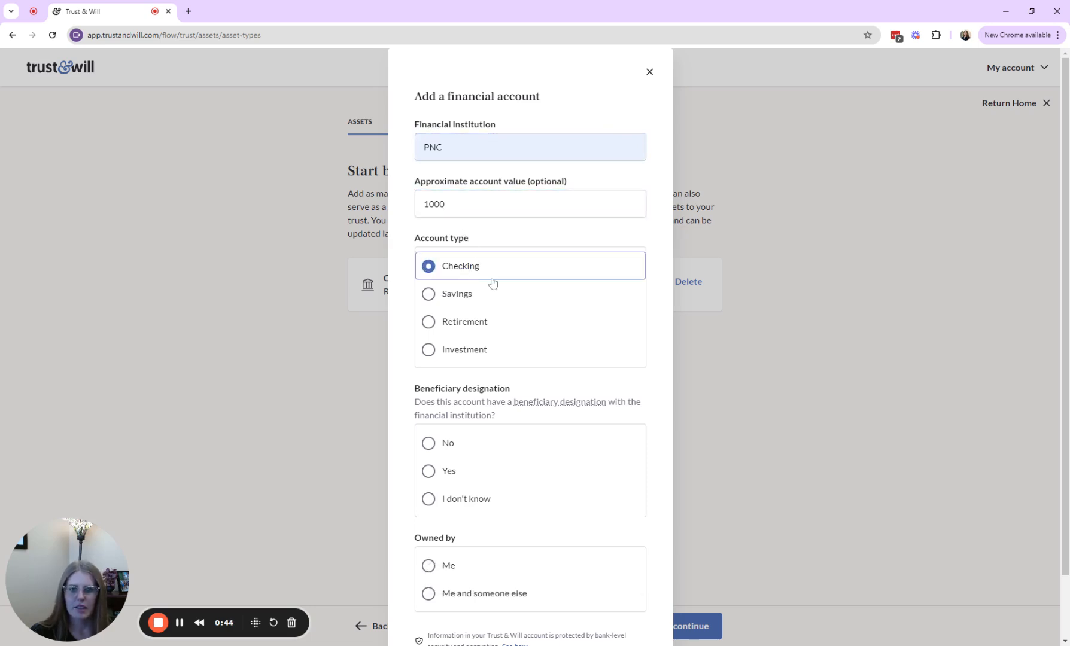
pyautogui.scroll(-1, 492, 284)
pyautogui.click(478, 422)
pyautogui.click(466, 510)
pyautogui.click(625, 639)
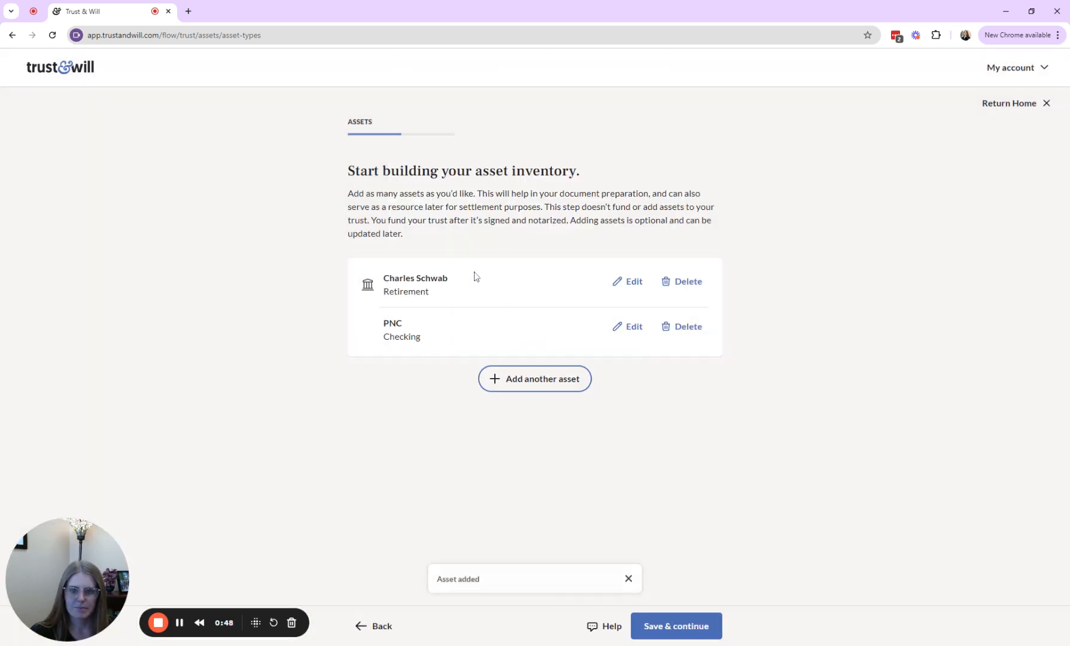
pyautogui.click(546, 378)
pyautogui.click(513, 253)
pyautogui.click(638, 546)
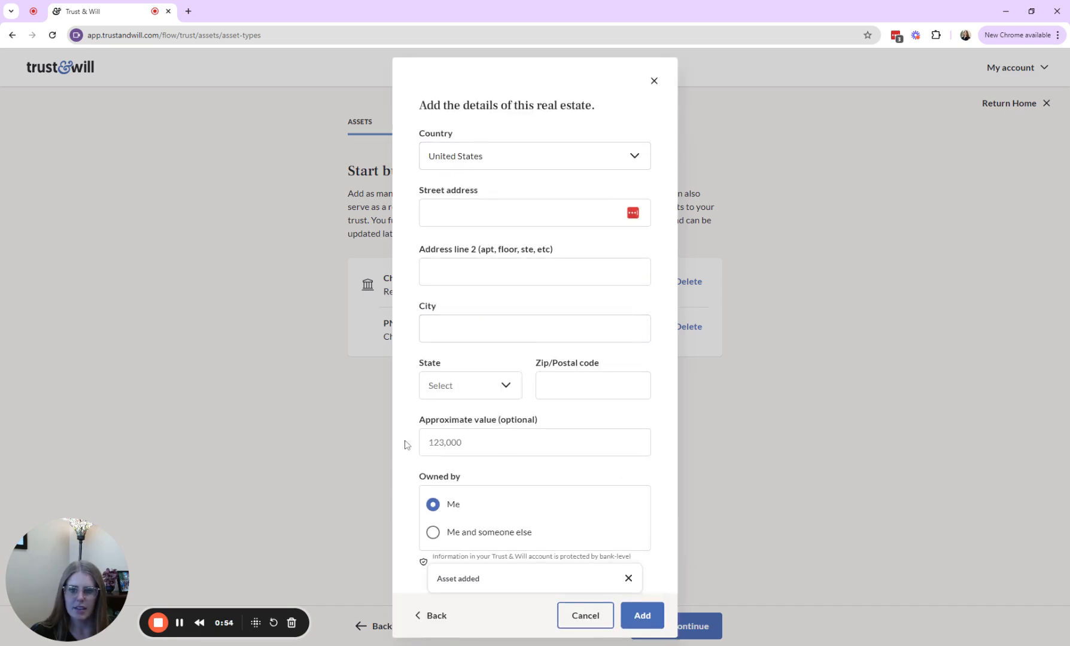
pyautogui.click(630, 579)
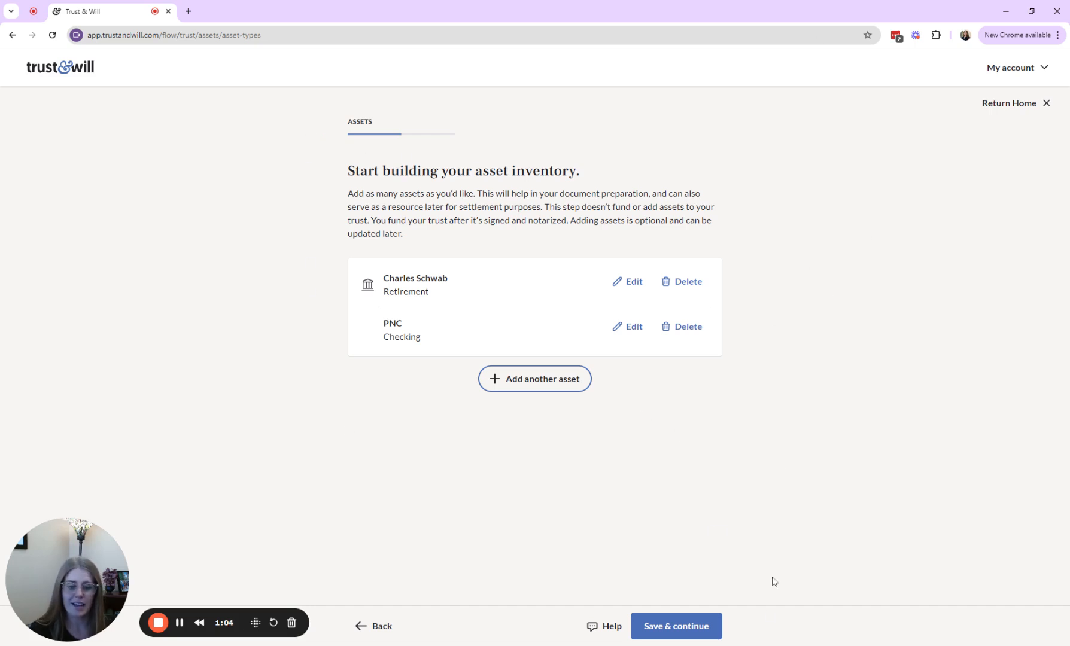
# - Save the asset inventory and continue
pyautogui.click(693, 629)
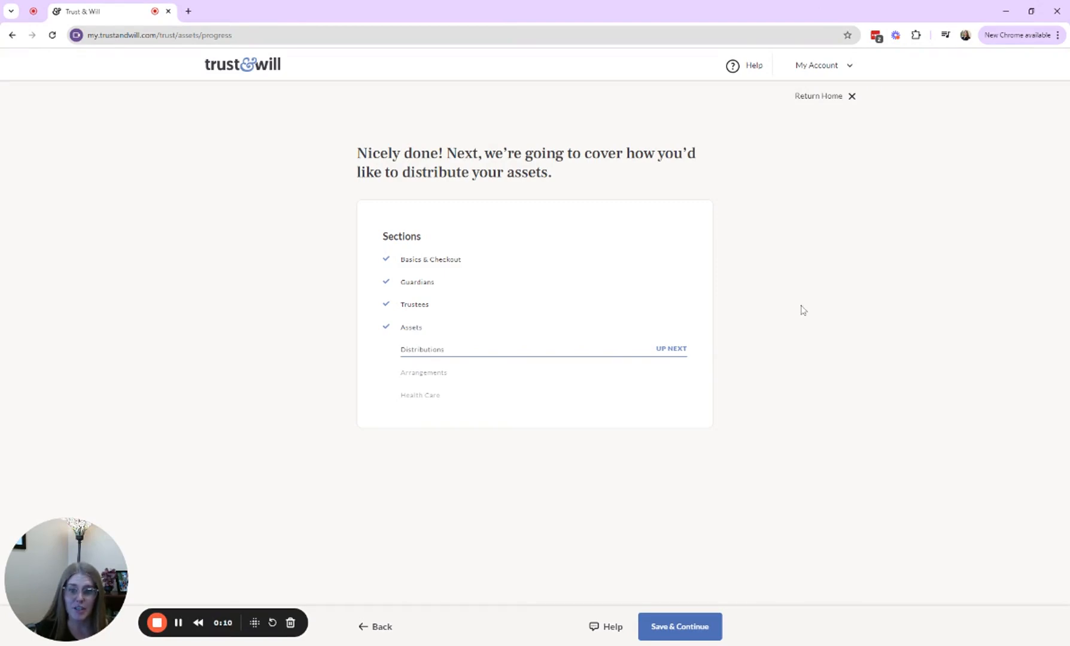
# - Visit the account's profile settings and look through the estate plan summary, from Basics to Distributions
pyautogui.click(832, 66)
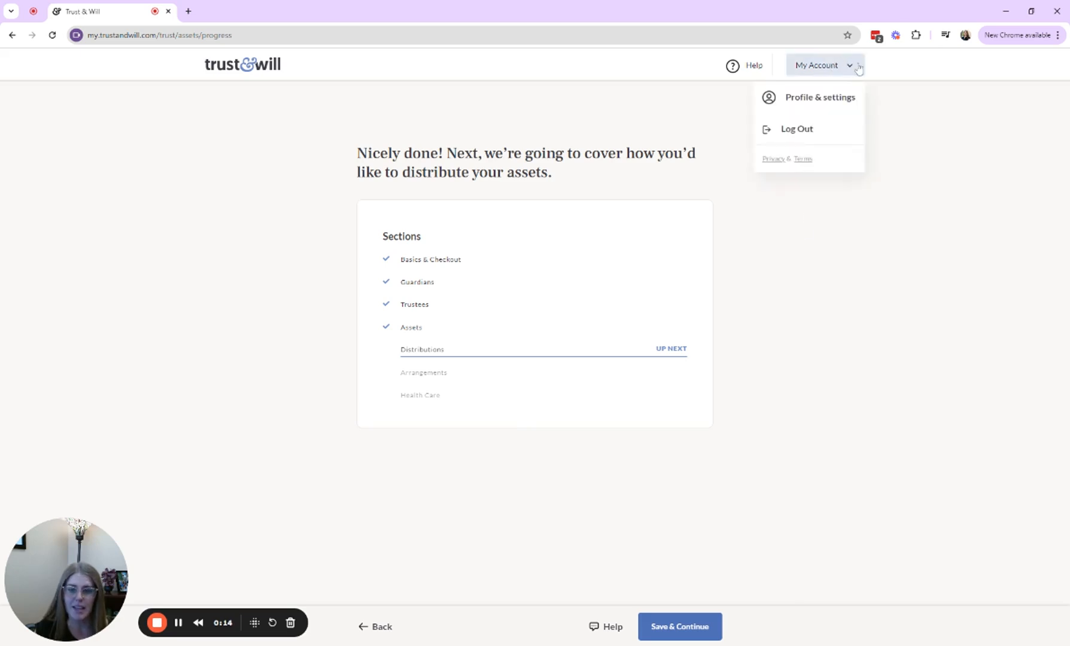
pyautogui.click(855, 96)
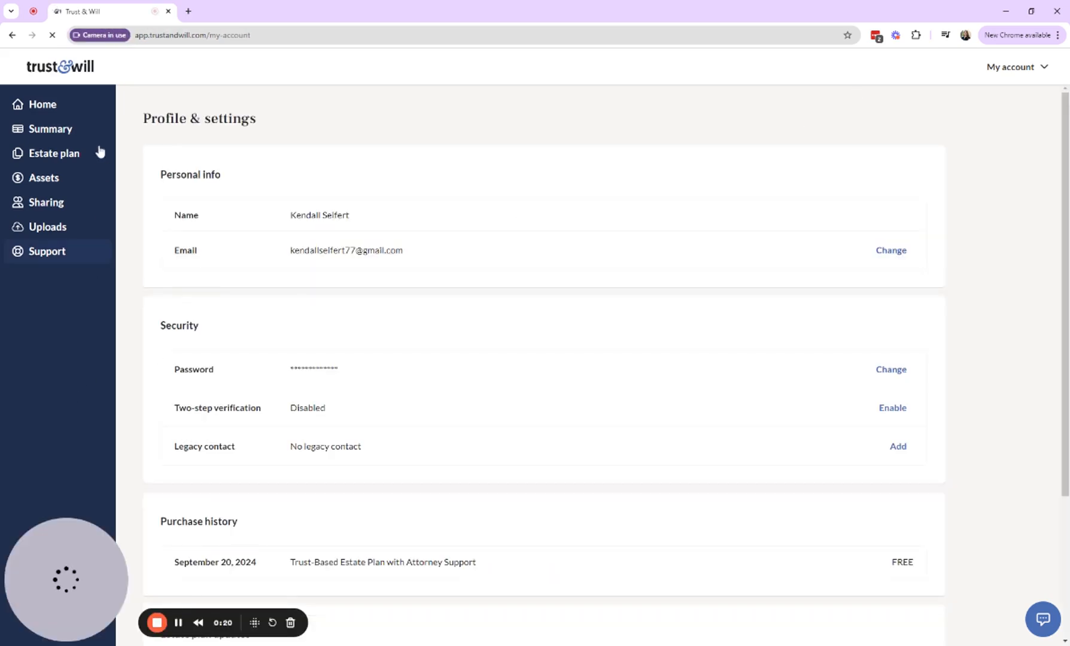
pyautogui.click(85, 130)
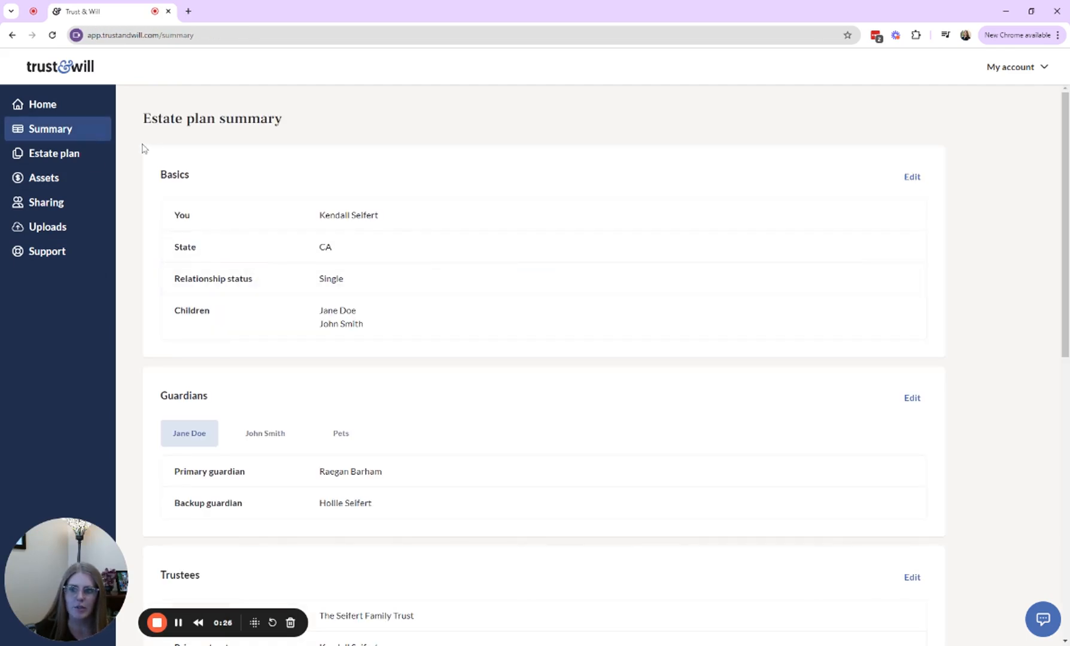
pyautogui.scroll(-9, 143, 161)
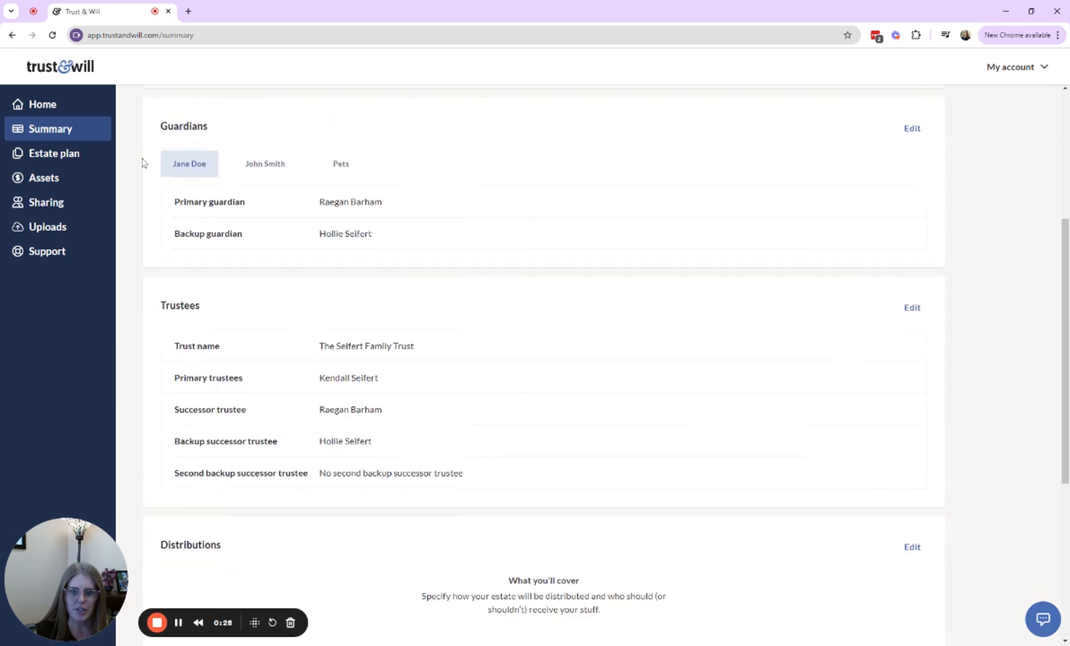
pyautogui.scroll(-1, 144, 163)
pyautogui.scroll(10, 144, 163)
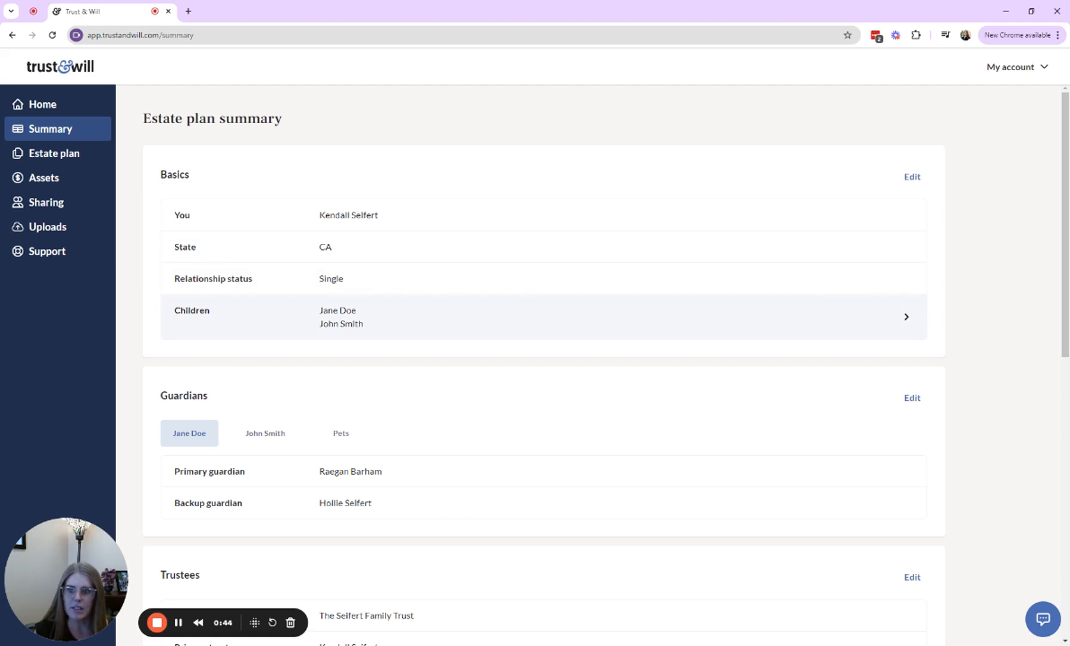
pyautogui.click(372, 322)
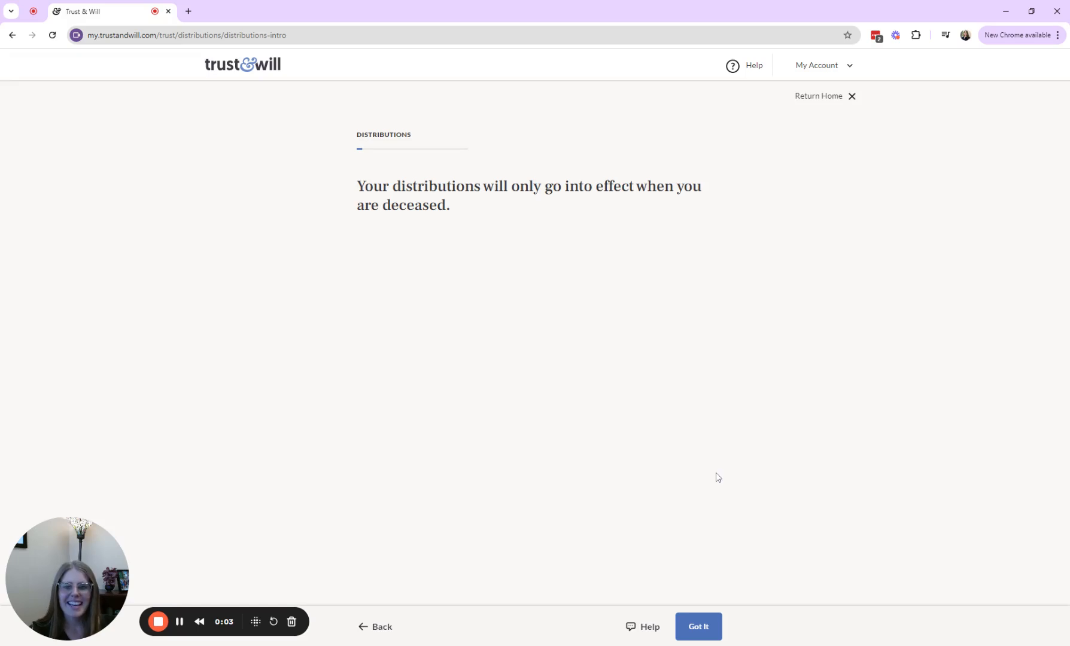
# - Acknowledge the Distributions introduction and save Yes for making a planned gift to a charity
pyautogui.click(709, 626)
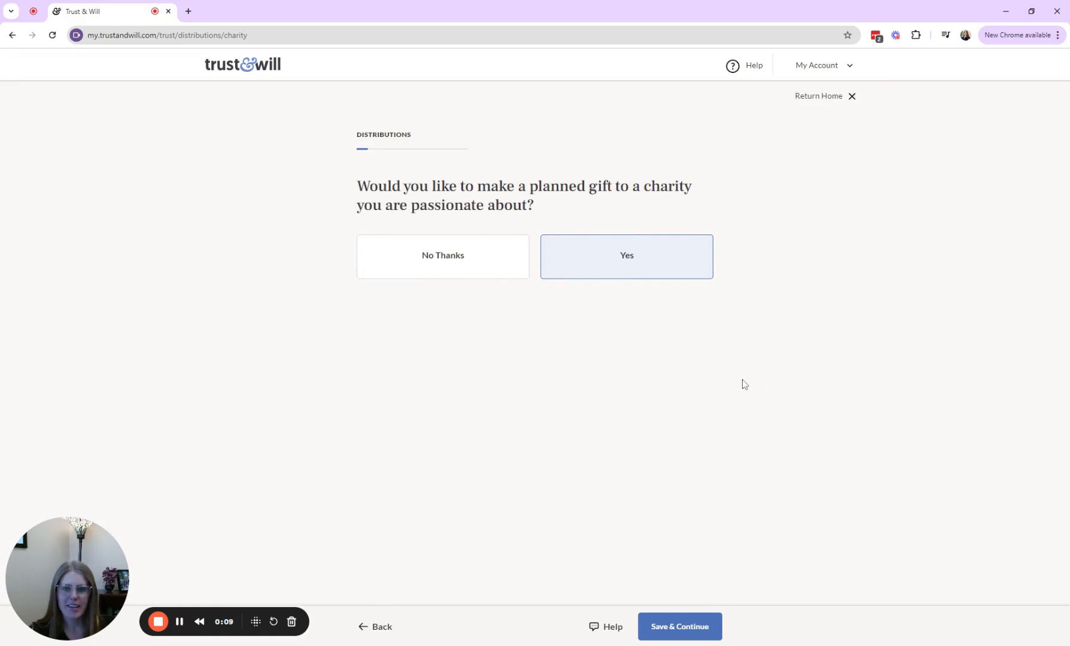
pyautogui.click(716, 633)
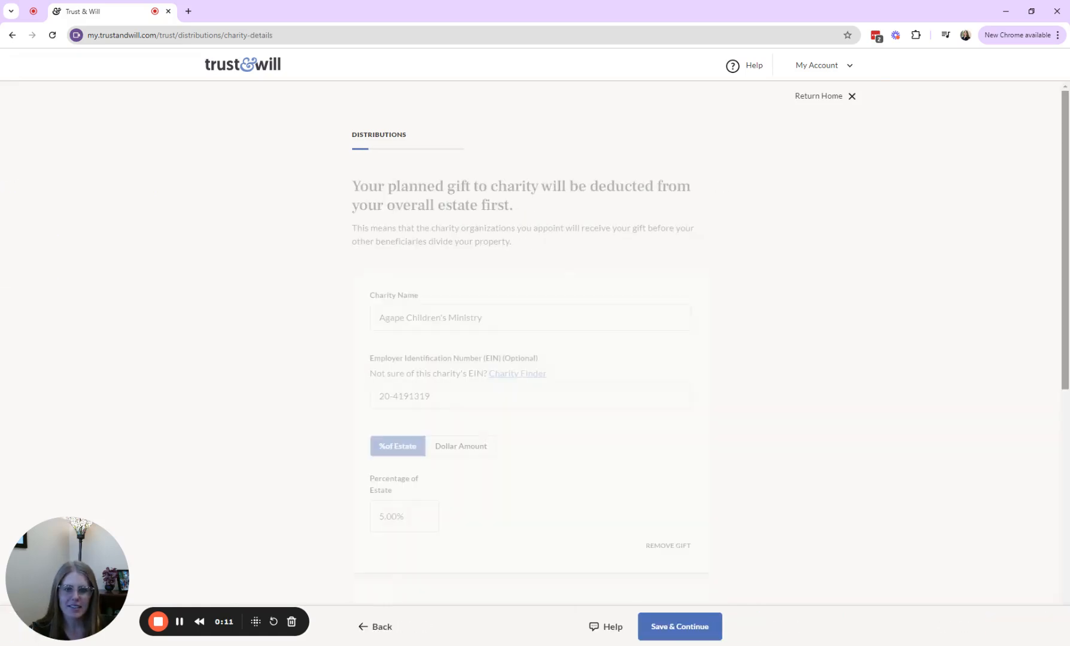
# - Switch the Agape Children's Ministry gift to a dollar amount
pyautogui.moveTo(369, 294); pyautogui.dragTo(448, 303)
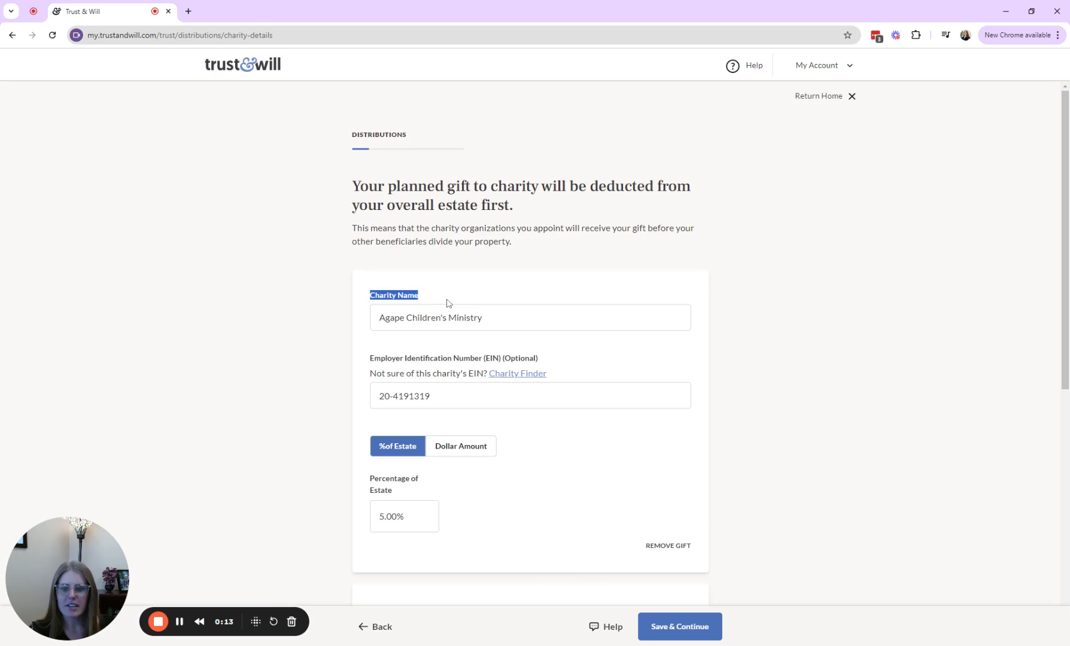
pyautogui.scroll(-2, 447, 304)
pyautogui.moveTo(374, 365); pyautogui.dragTo(400, 386)
pyautogui.click(491, 338)
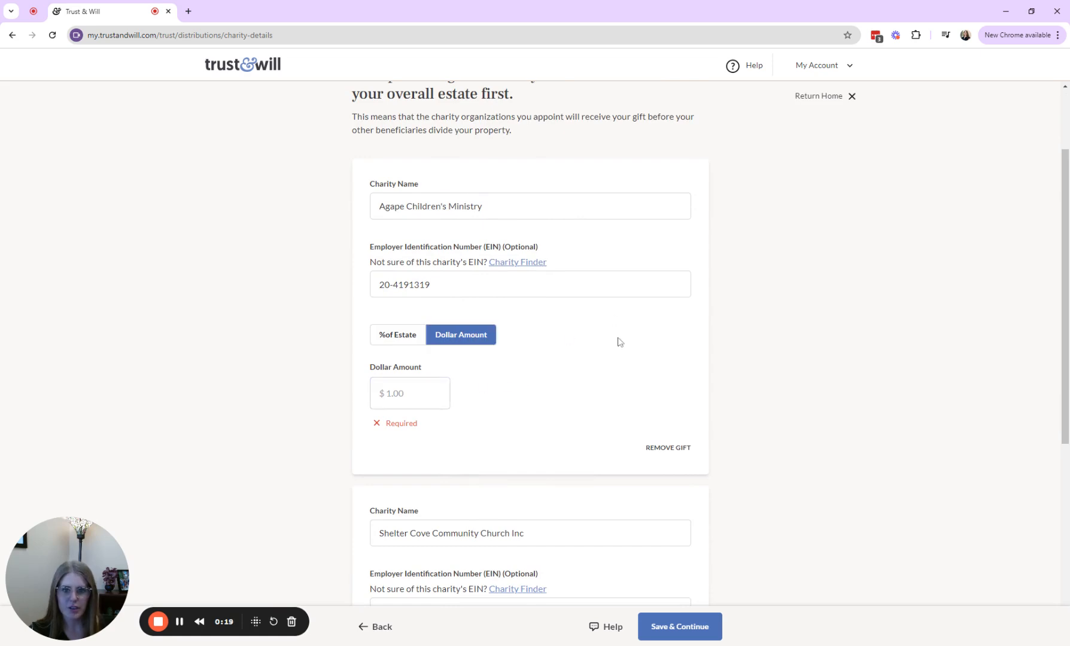
# - Add two blank charitable donation entries after the Shelter Cove Community Church gift and remove both
pyautogui.scroll(-5, 629, 370)
pyautogui.click(540, 468)
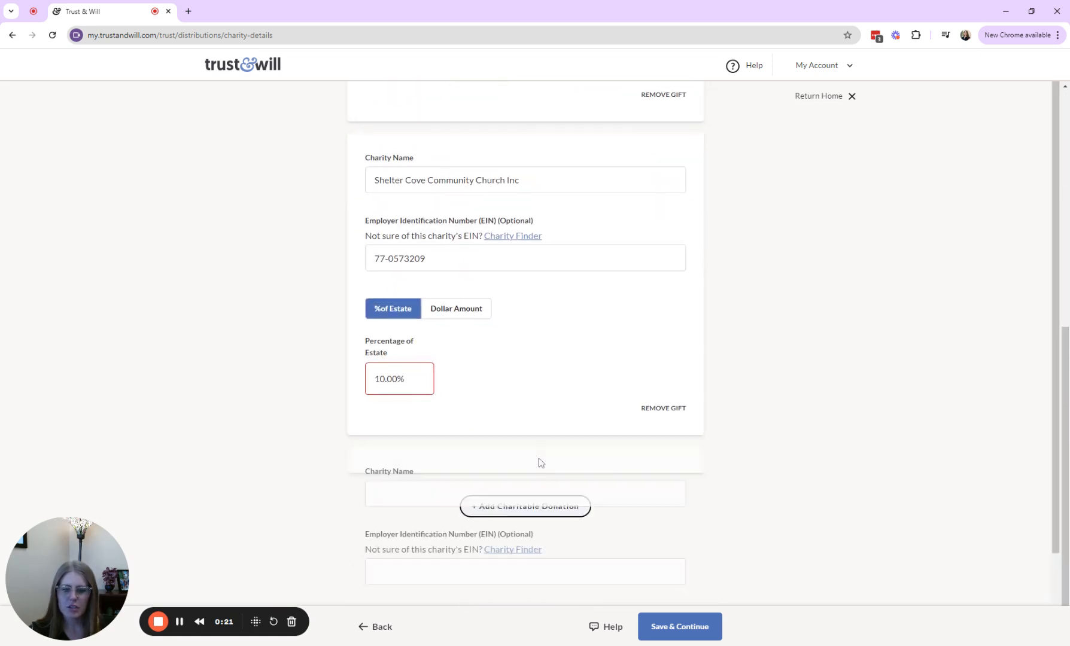
pyautogui.click(540, 468)
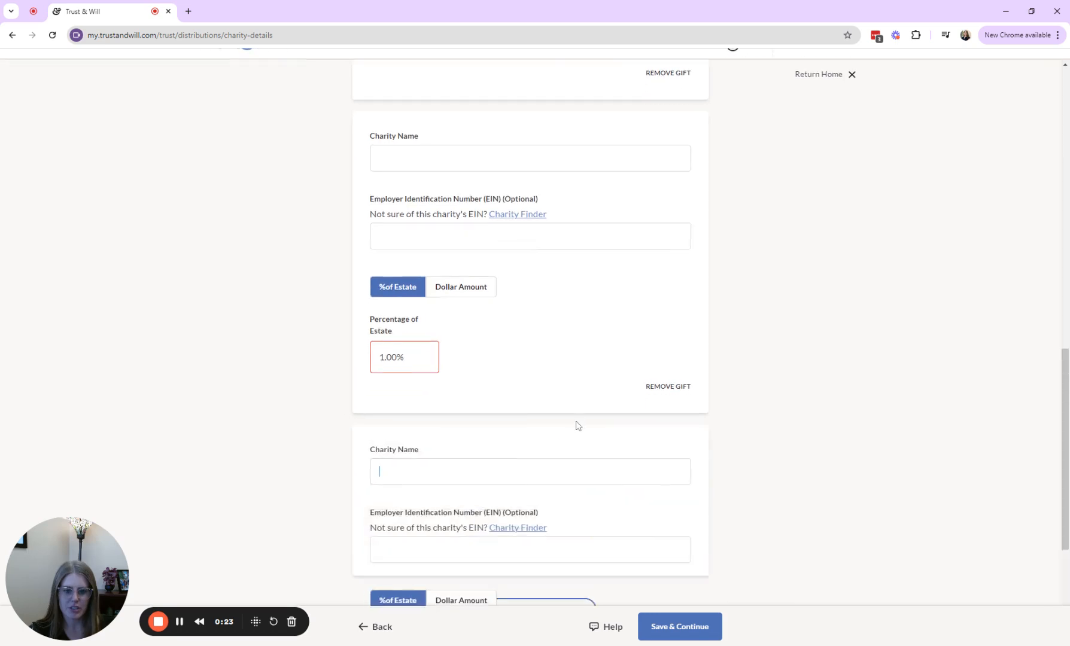
pyautogui.click(675, 142)
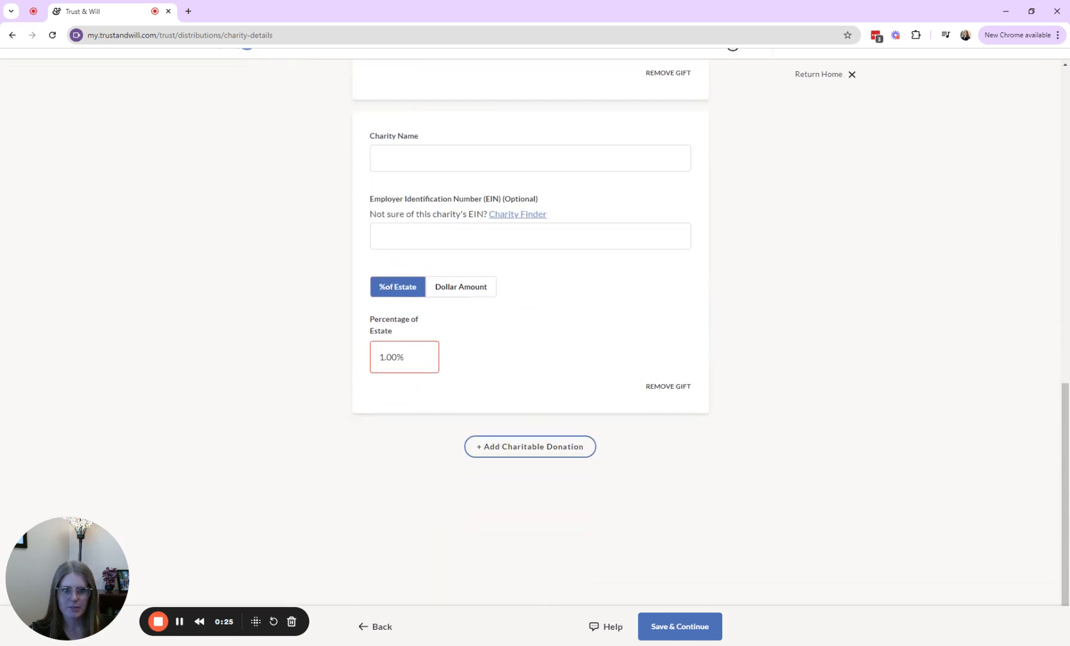
pyautogui.click(673, 392)
# - Switch the Agape Children's Ministry gift back to a percentage of the estate and save the planned gifts
pyautogui.click(657, 624)
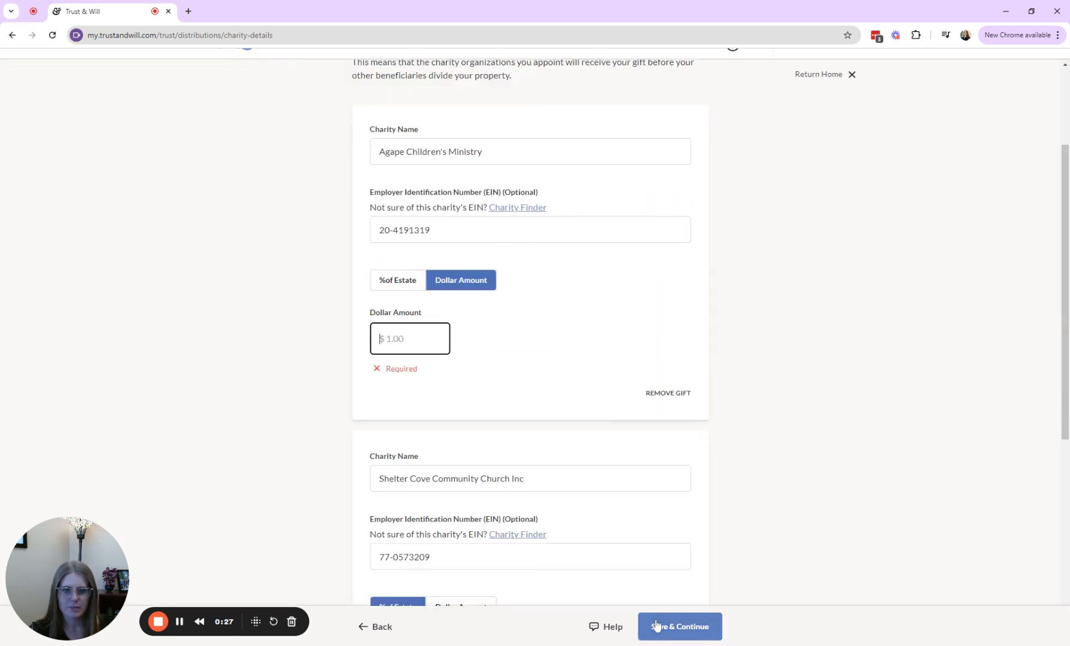
pyautogui.click(397, 280)
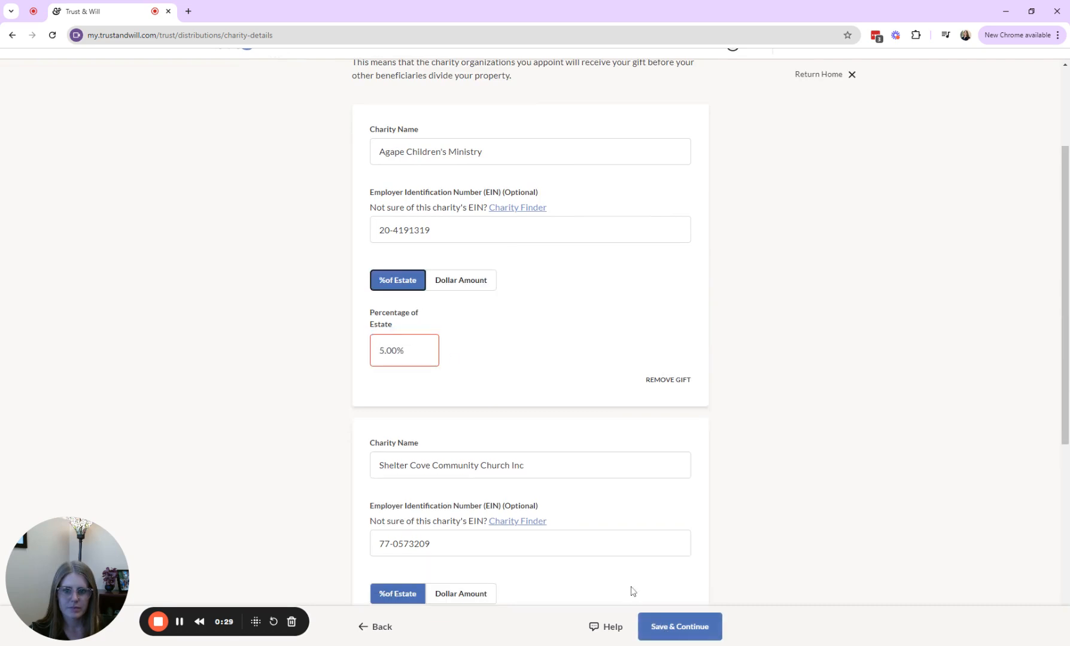
pyautogui.click(683, 629)
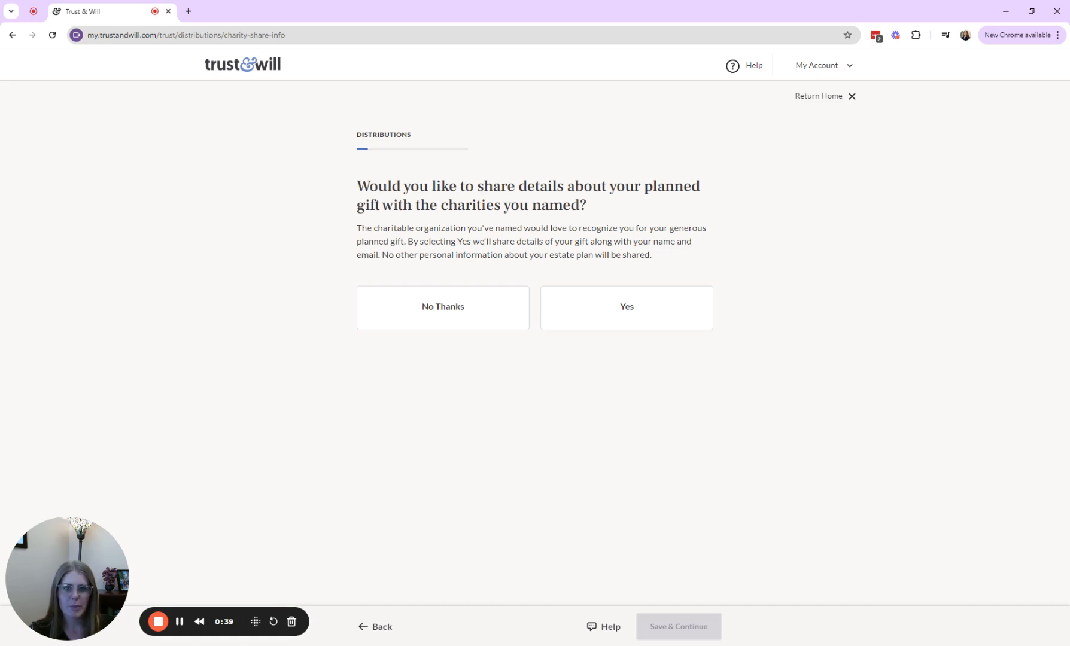
# - Agree to share the gift details with the named charities and save Yes for dividing all assets equally among the children
pyautogui.moveTo(484, 242); pyautogui.dragTo(675, 242)
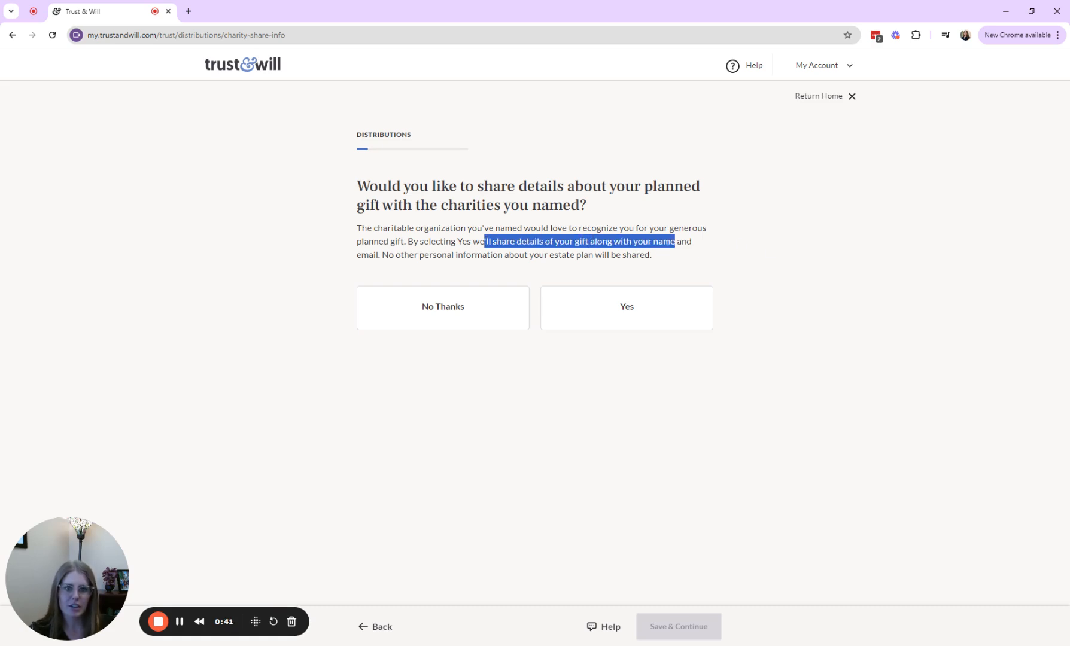
pyautogui.moveTo(382, 255); pyautogui.dragTo(674, 262)
pyautogui.click(687, 292)
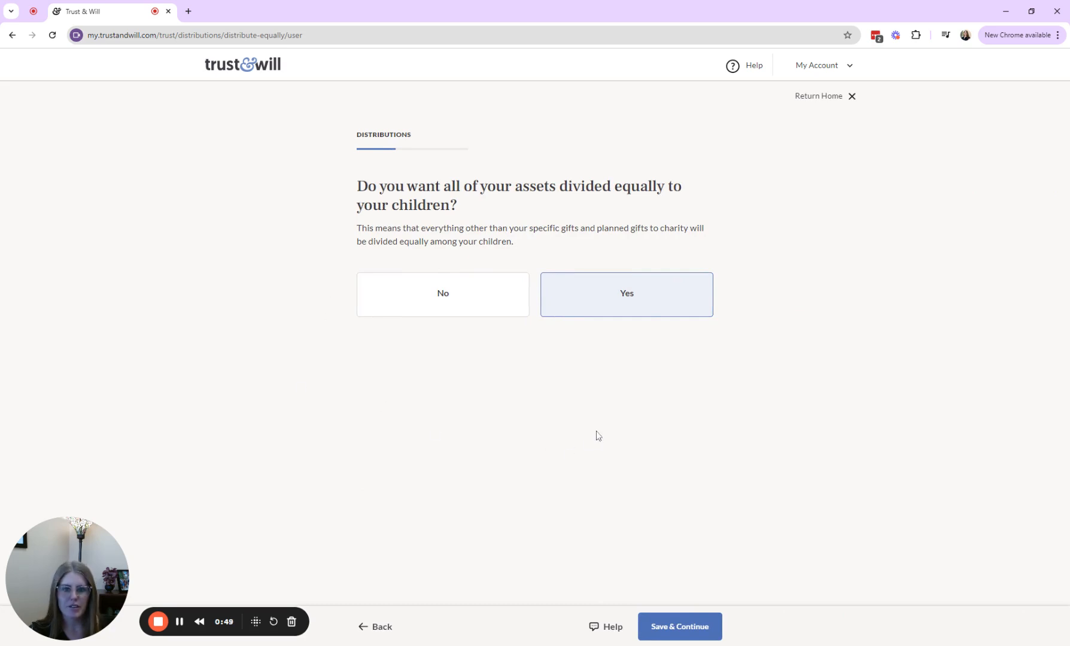
pyautogui.click(687, 634)
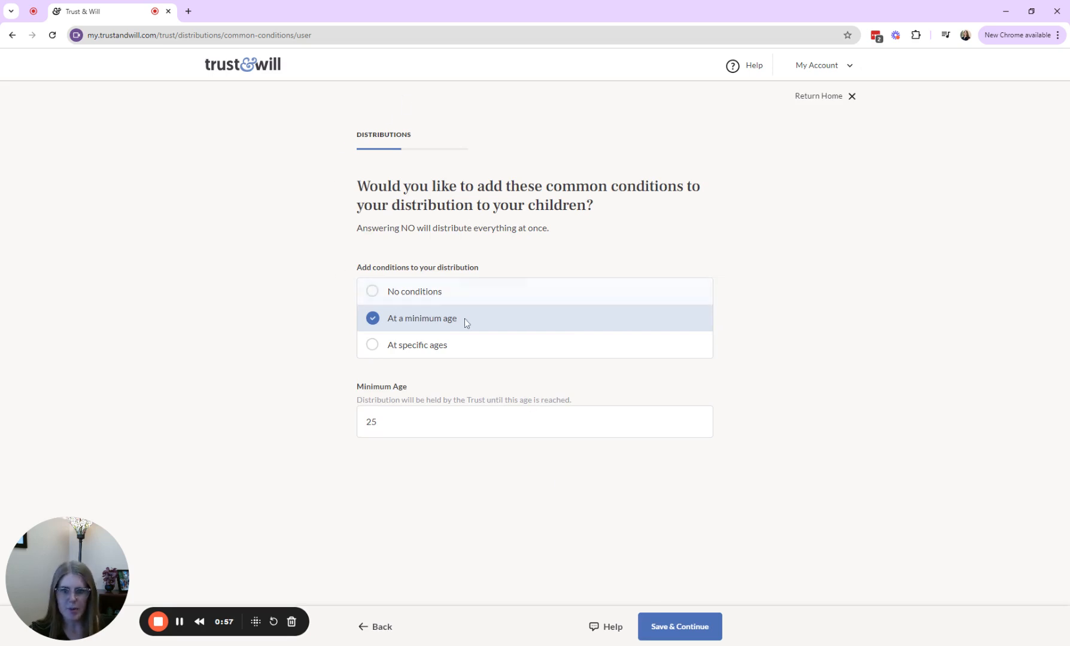
# - Try specific ages for the children's distribution, return the condition to a minimum age, and save it
pyautogui.click(435, 346)
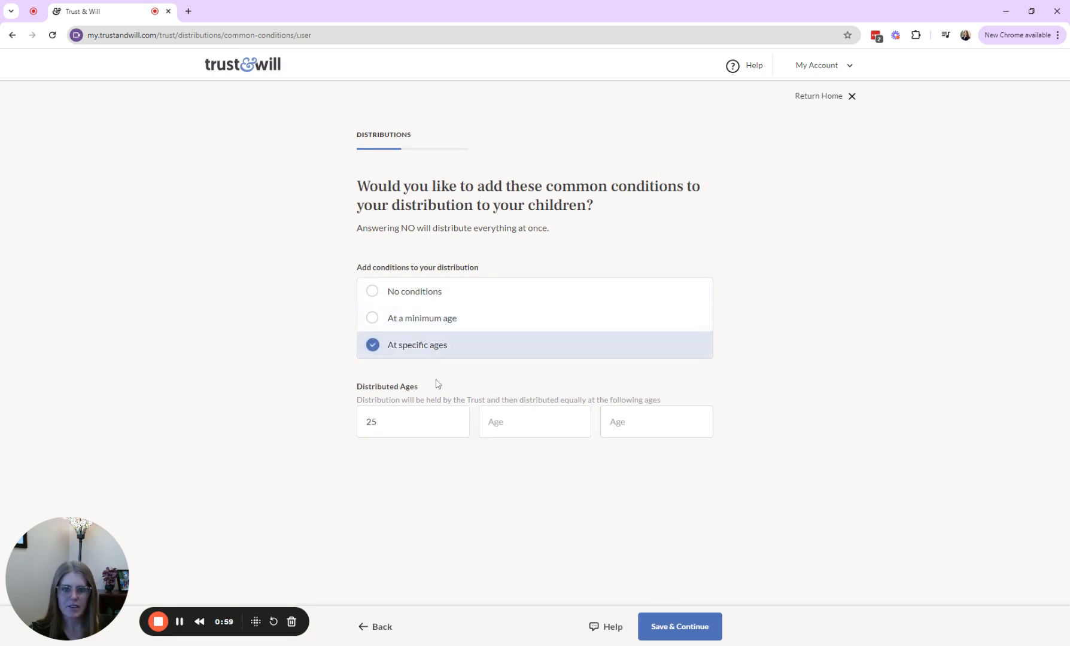
pyautogui.click(509, 316)
pyautogui.click(455, 473)
pyautogui.click(683, 627)
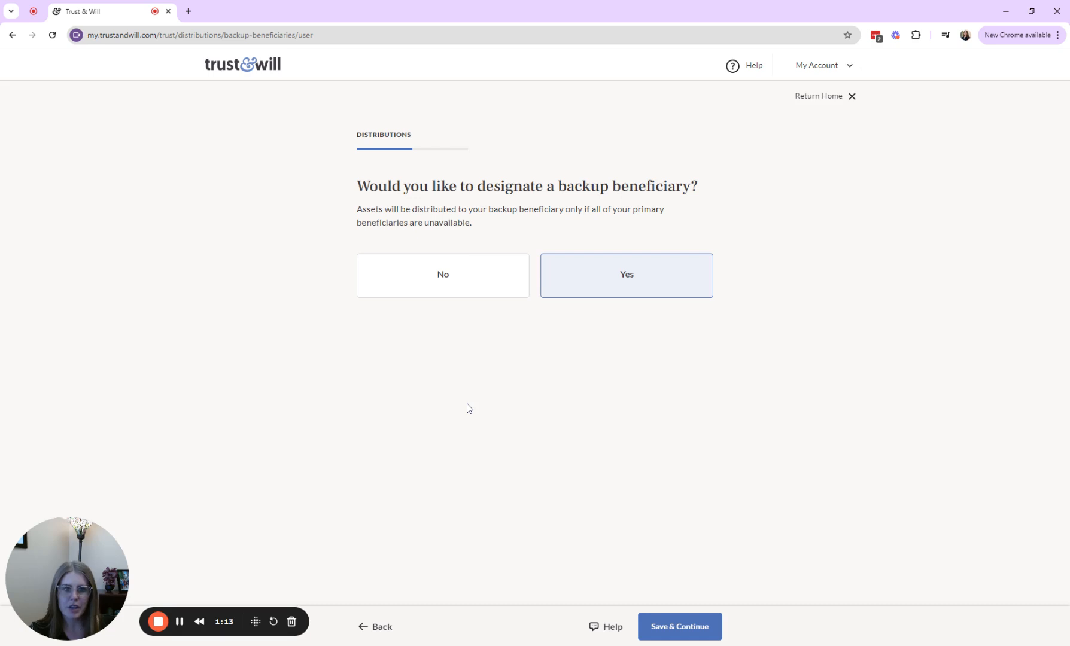
# - Save Yes for designating a backup beneficiary and review the names, percentages and conditions of the listed backup beneficiaries
pyautogui.click(681, 626)
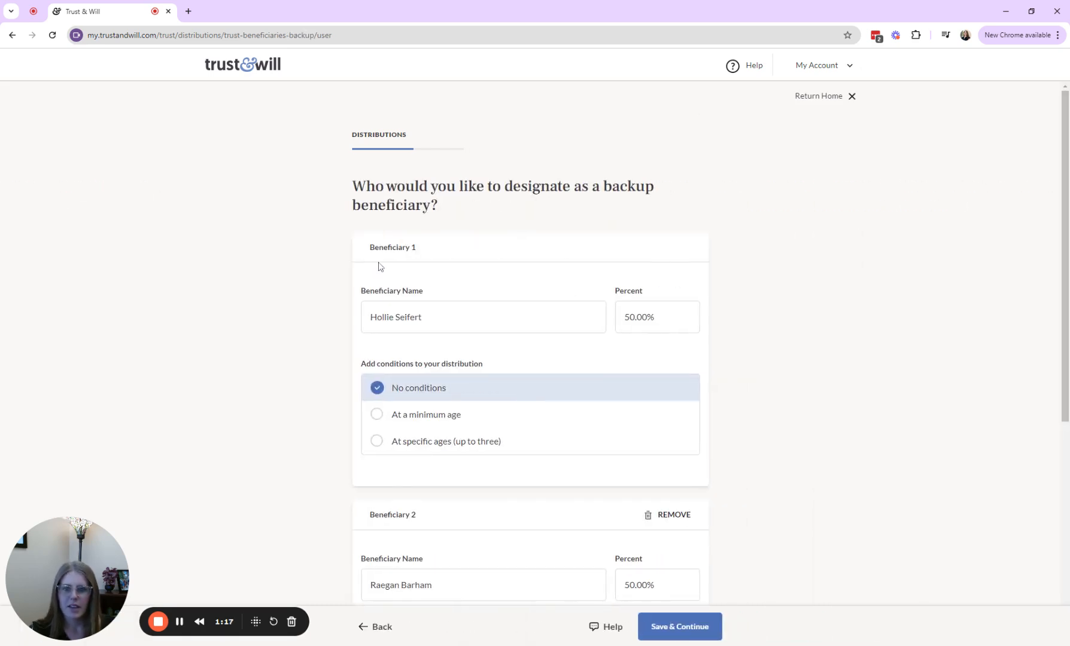
pyautogui.scroll(-2, 449, 179)
pyautogui.scroll(-2, 413, 460)
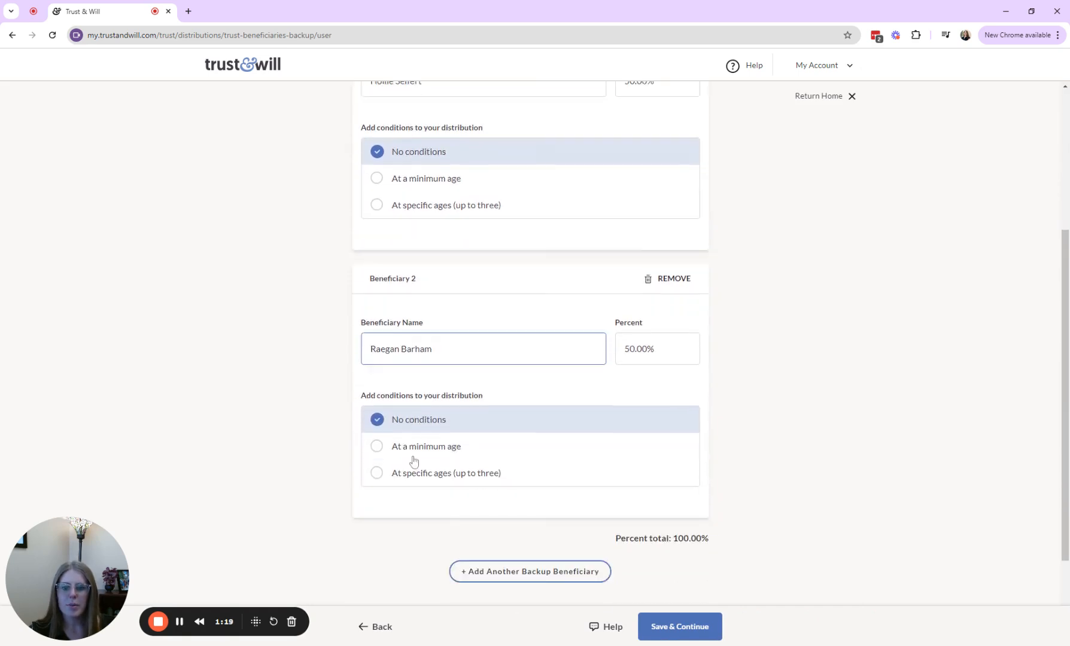
pyautogui.scroll(4, 651, 320)
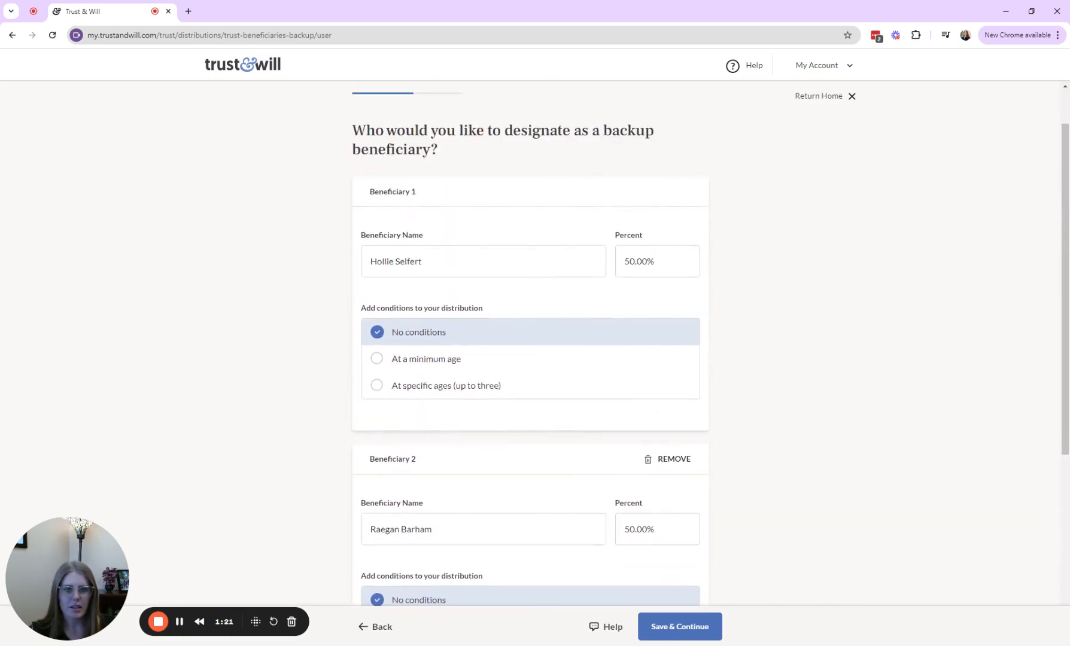
pyautogui.scroll(-5, 651, 263)
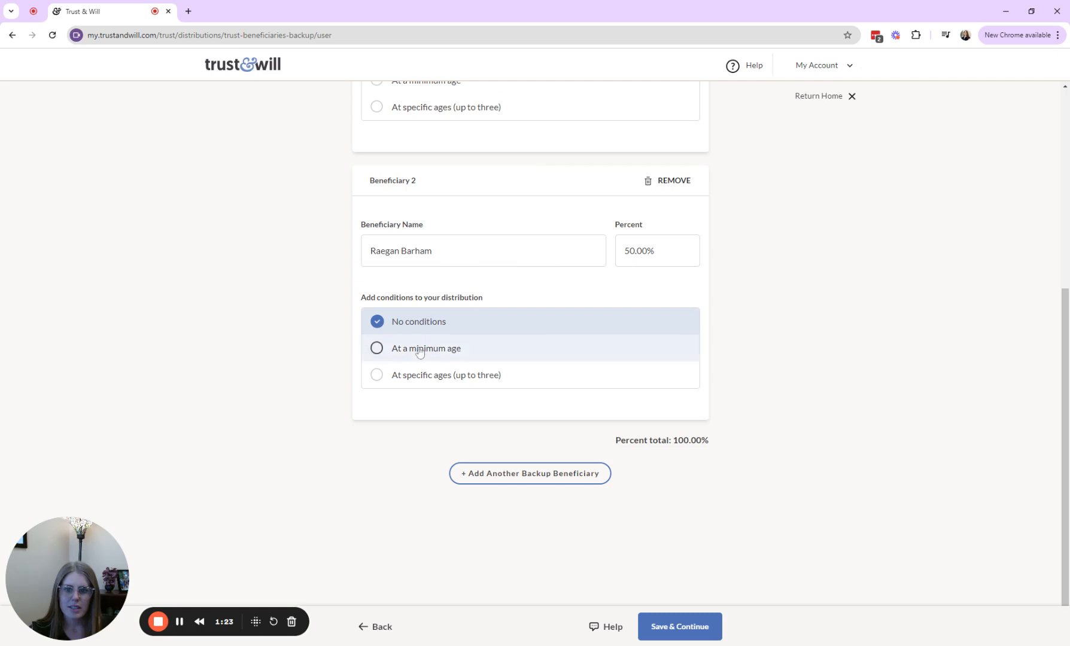
# - Try adding two more backup beneficiaries, and remove both blank entries
pyautogui.click(526, 473)
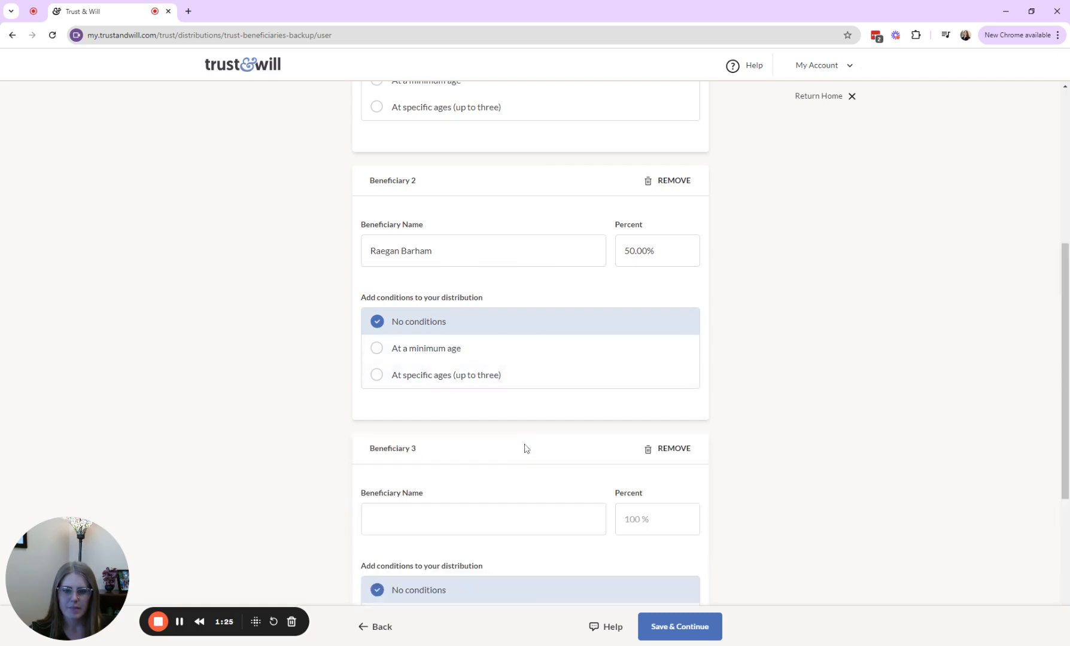
pyautogui.click(512, 522)
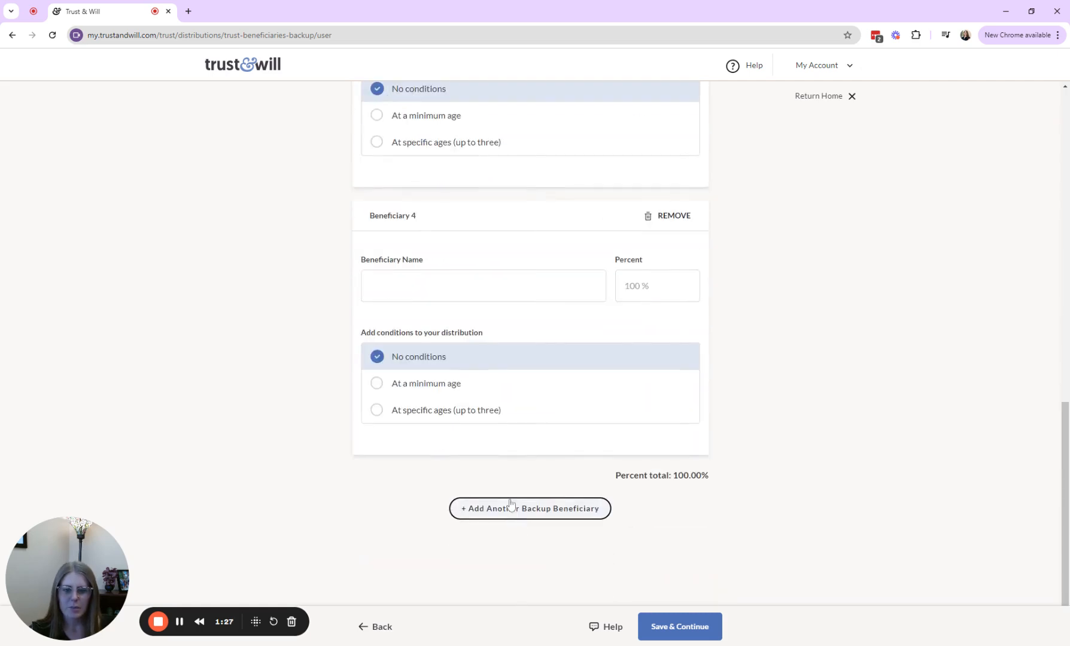
pyautogui.scroll(5, 598, 510)
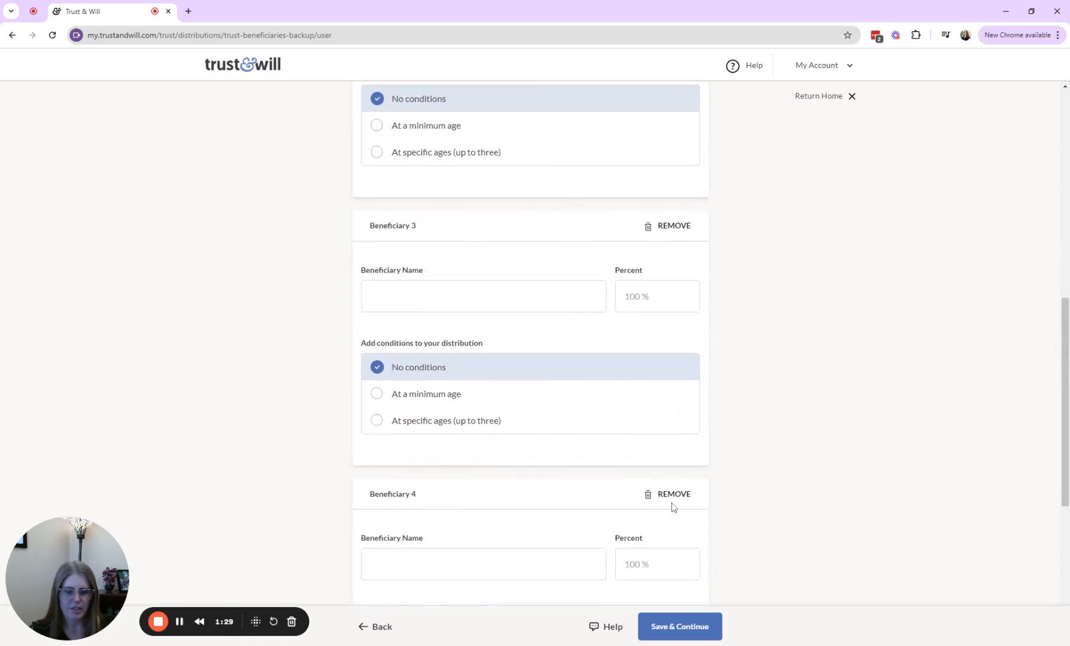
pyautogui.click(672, 500)
pyautogui.click(663, 230)
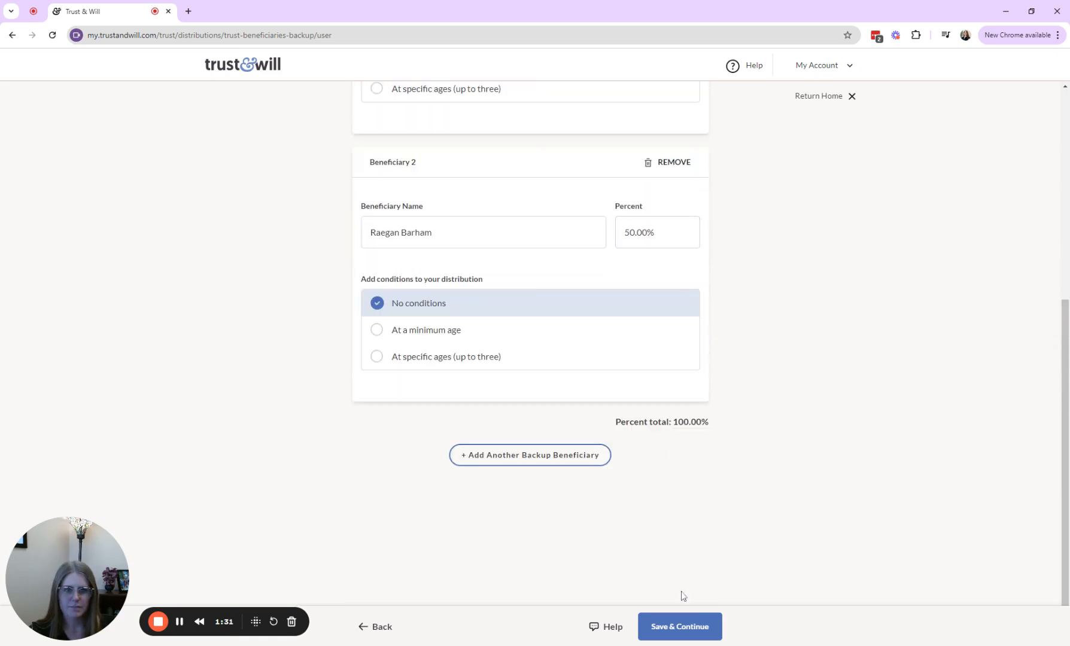
# - Save the two backup beneficiaries and No for excluding anyone from the estate's distribution
pyautogui.click(681, 636)
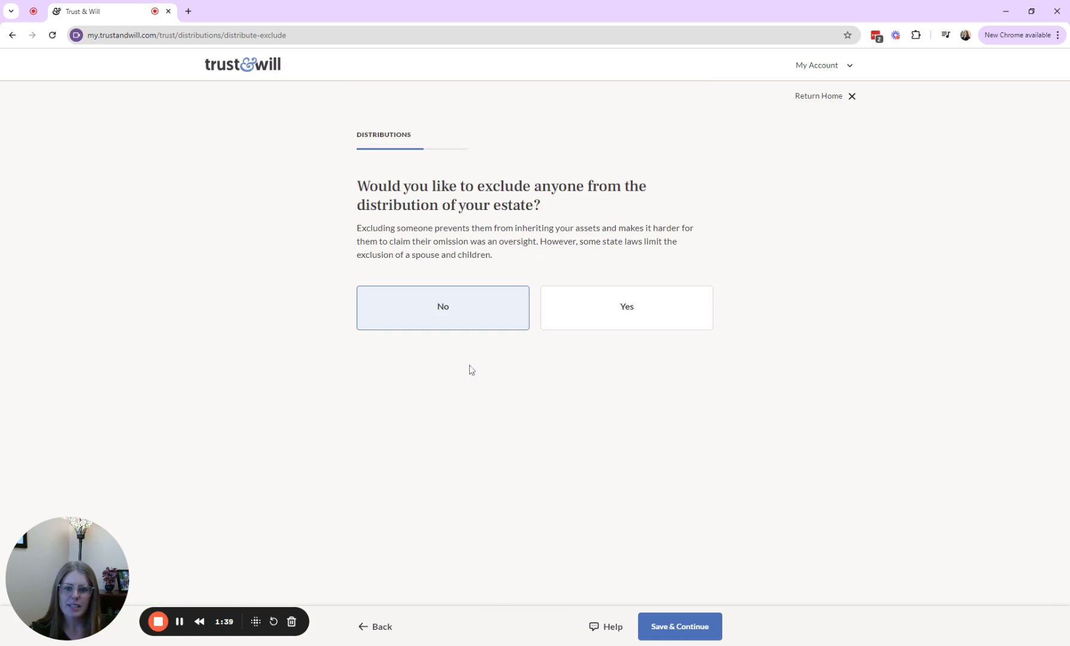
pyautogui.click(661, 626)
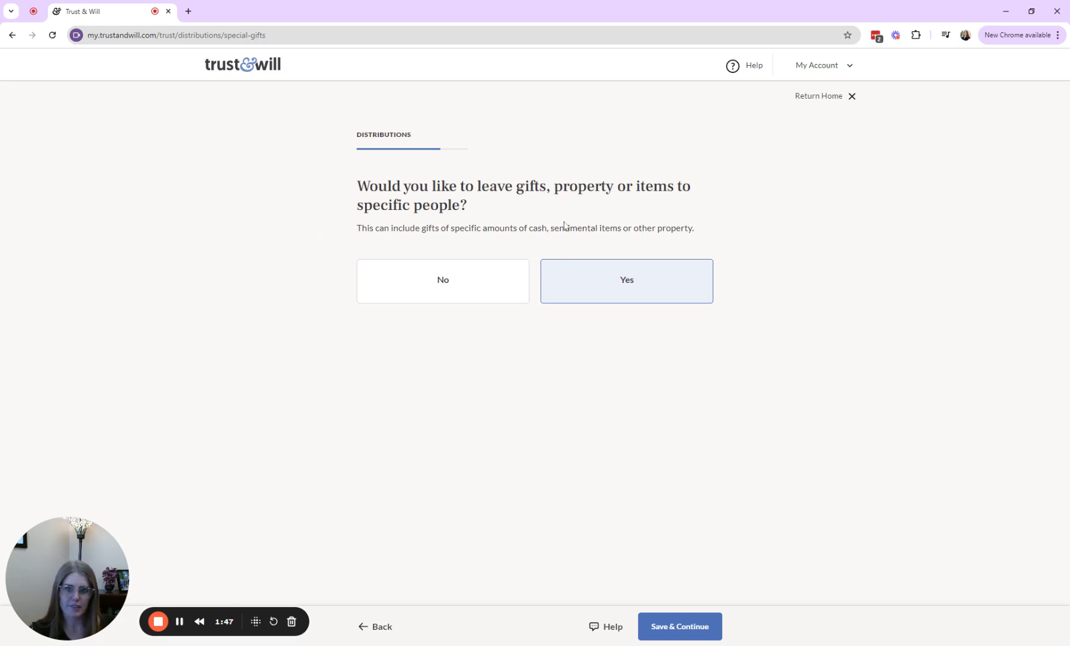
# - Save Yes for leaving gifts to specific people, and save the listed Purse and V-Ring gifts with their recipients
pyautogui.click(702, 628)
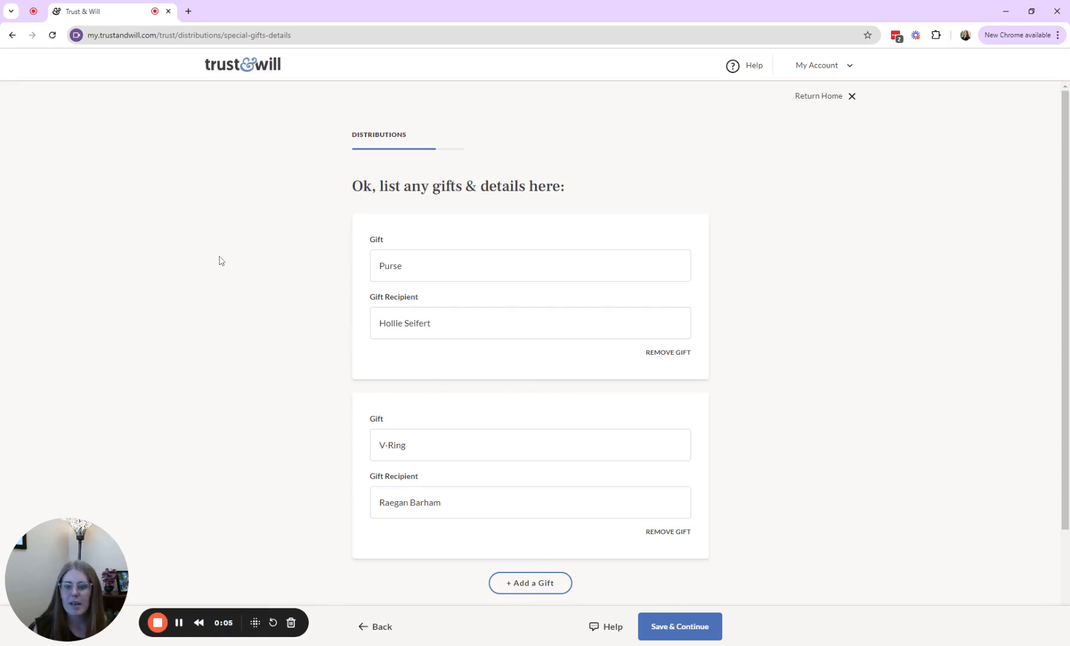
pyautogui.scroll(-1, 219, 261)
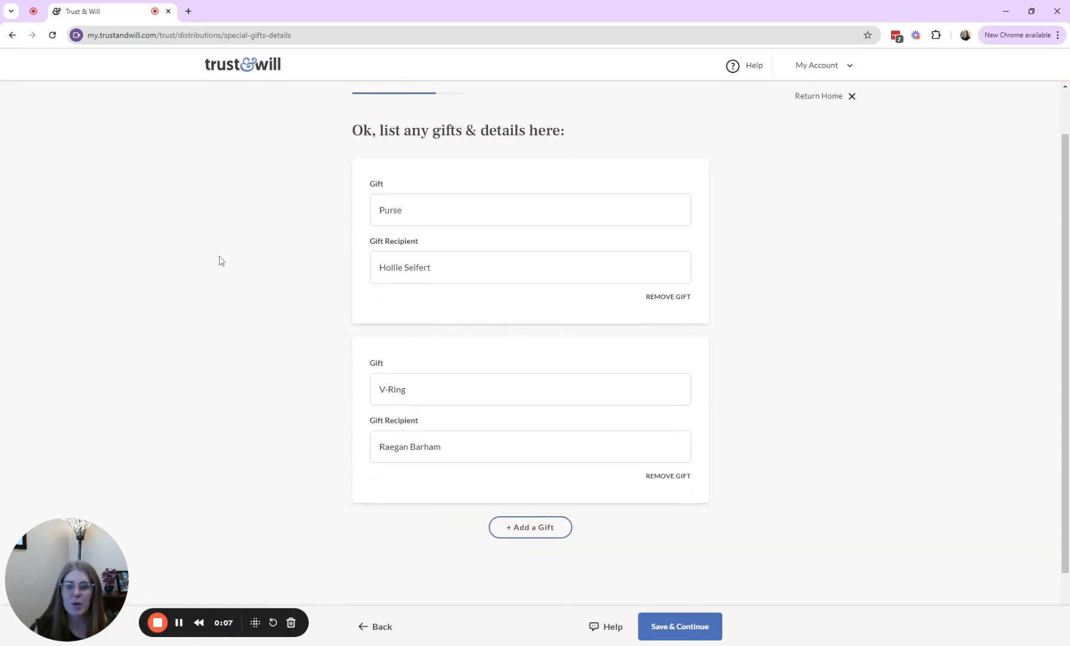
pyautogui.scroll(1, 219, 261)
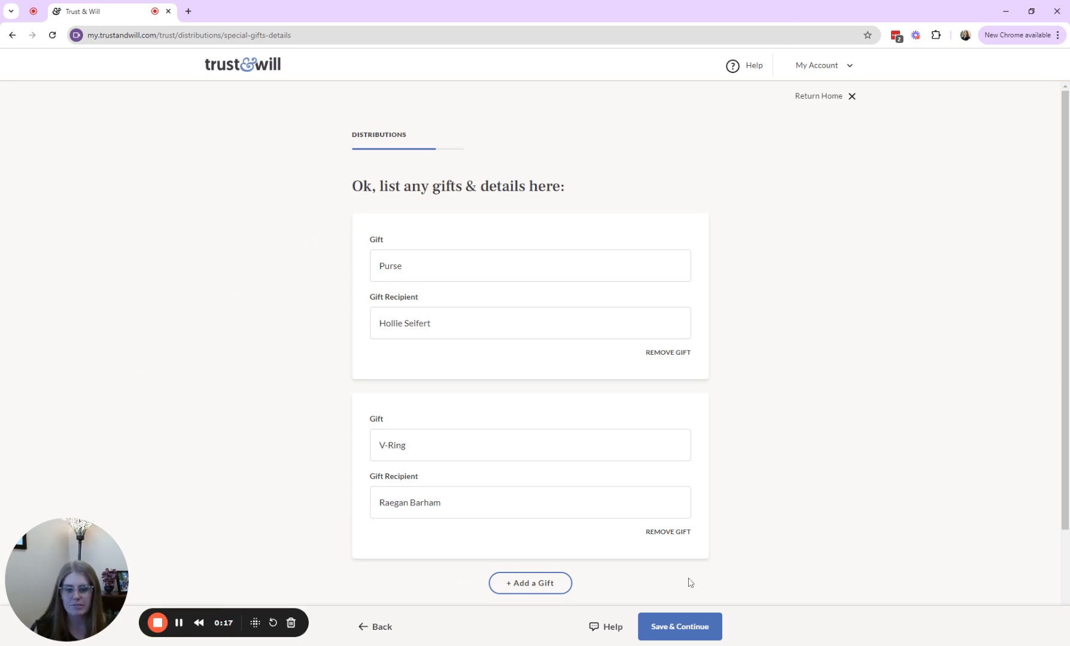
pyautogui.click(679, 625)
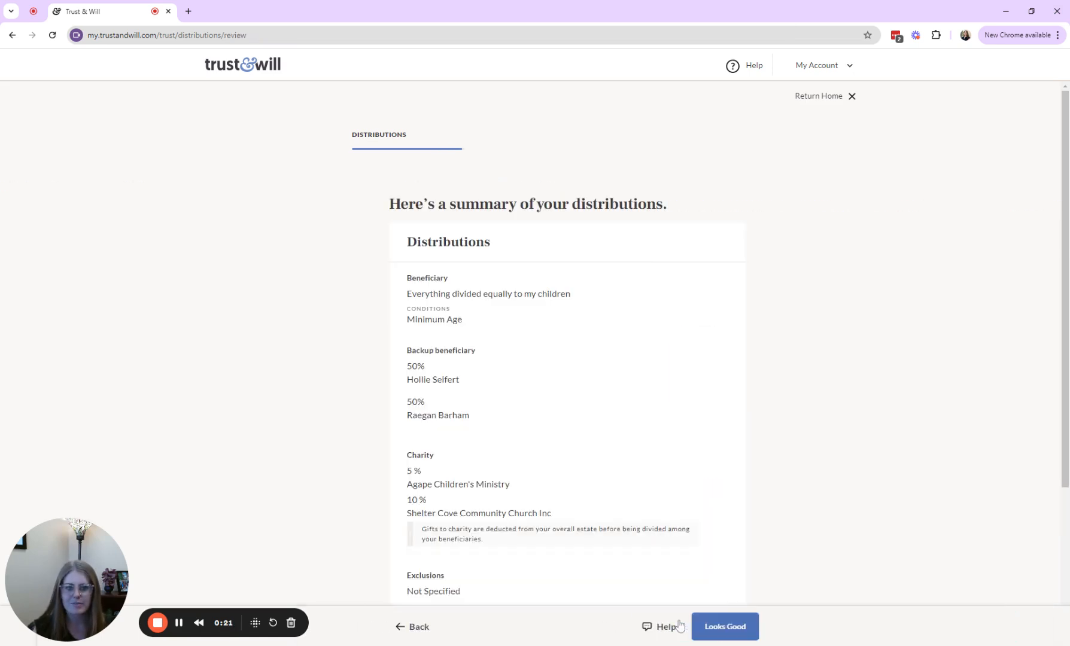
# - Review the distributions summary, covering the beneficiaries, backup beneficiaries, charities and exclusions
pyautogui.scroll(-4, 250, 266)
pyautogui.scroll(4, 254, 277)
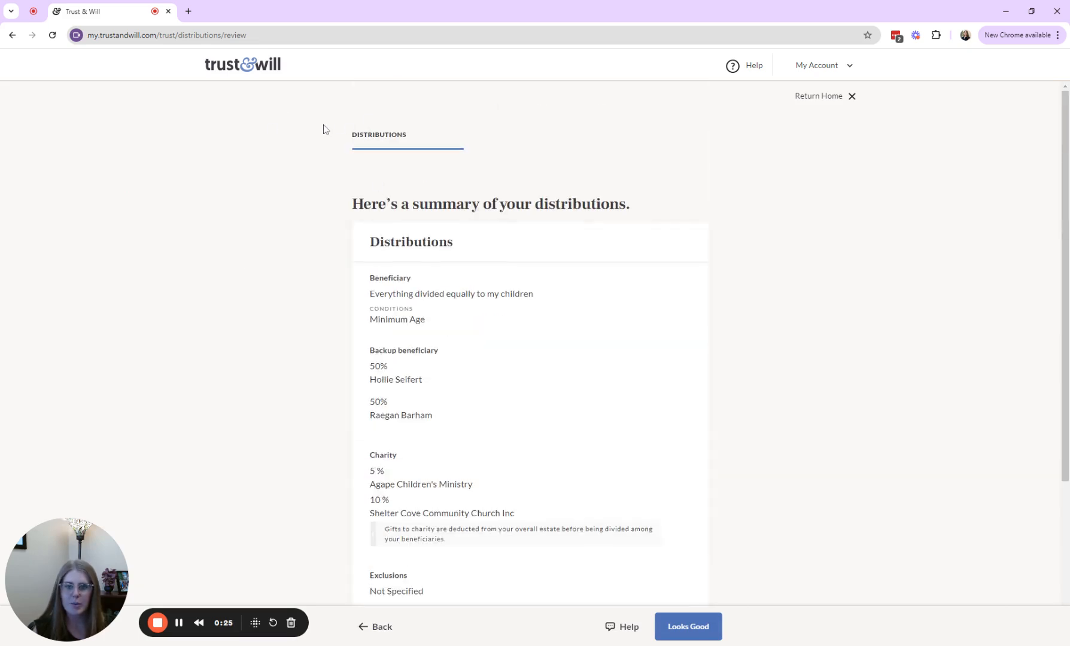
pyautogui.moveTo(328, 206); pyautogui.dragTo(704, 208)
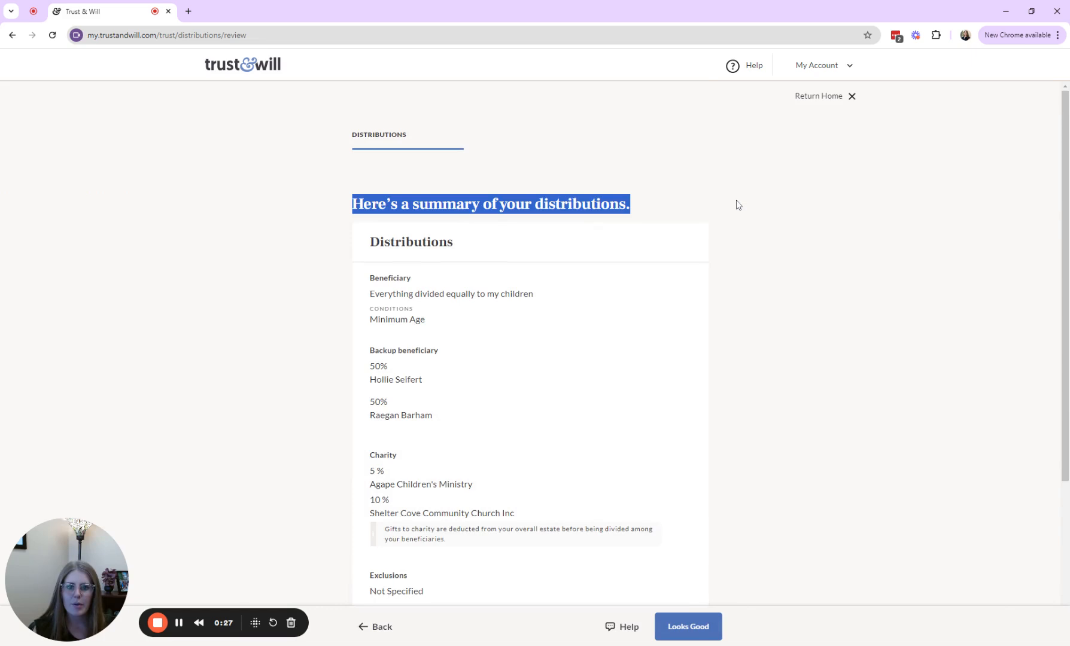
pyautogui.click(760, 245)
pyautogui.scroll(-2, 764, 293)
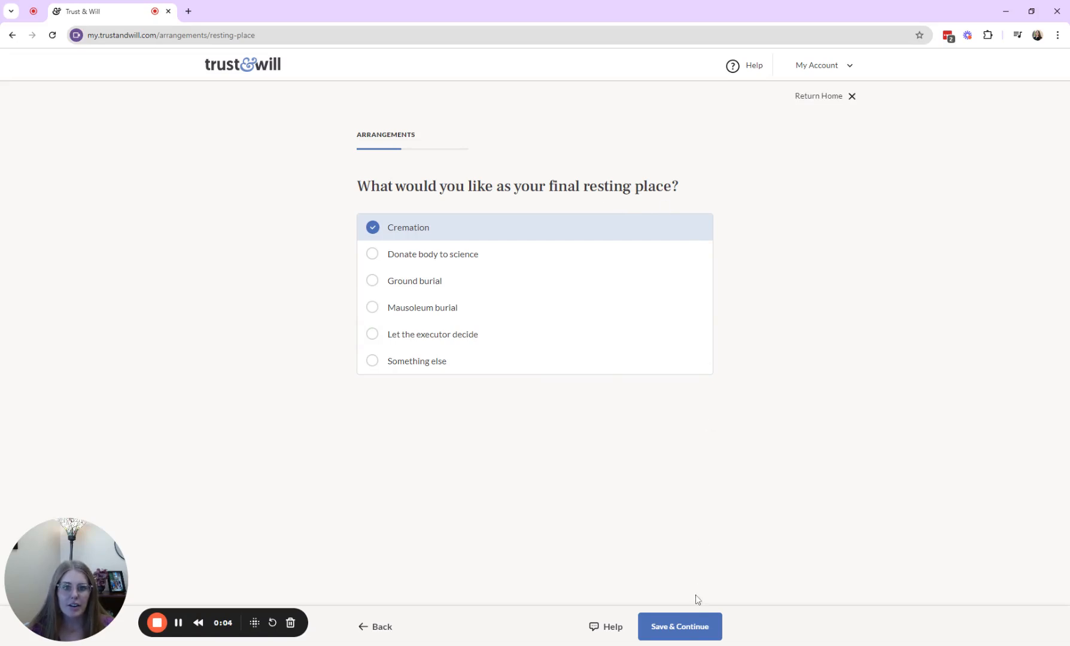
# - Save Cremation, Memorial service and No special requests as the final arrangements, and approve the arrangements summary
pyautogui.click(691, 626)
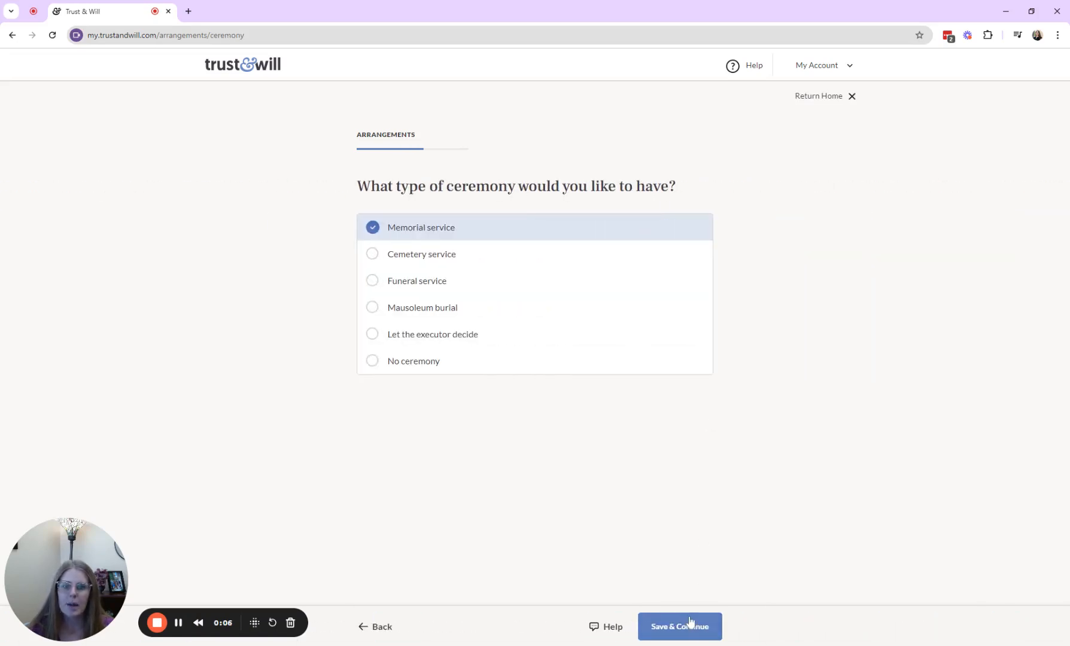
pyautogui.click(679, 634)
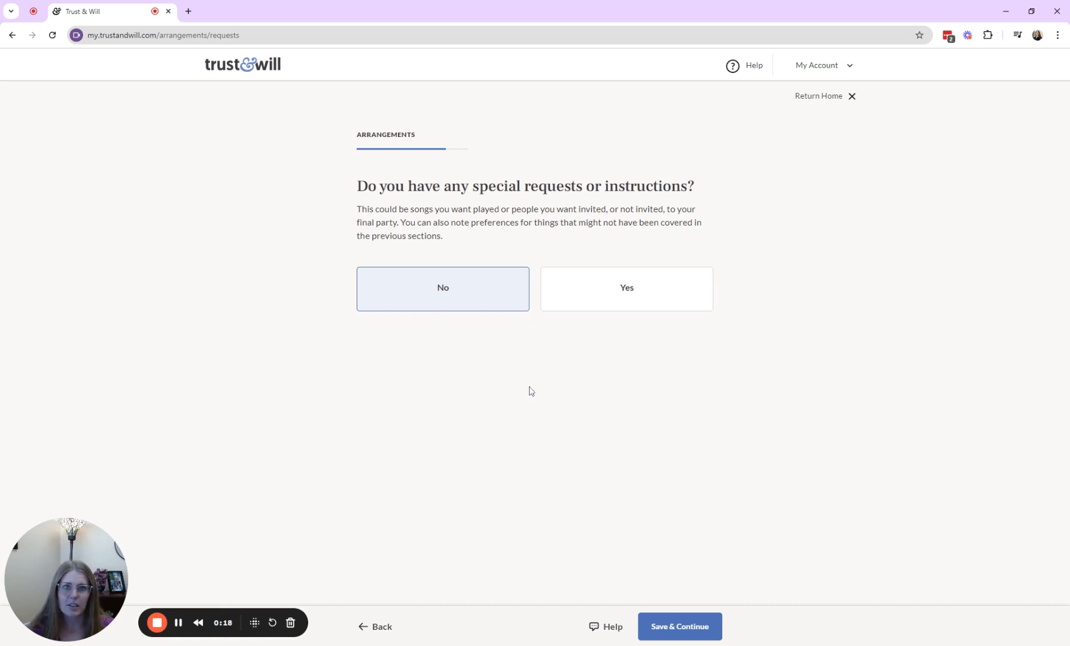
pyautogui.click(676, 635)
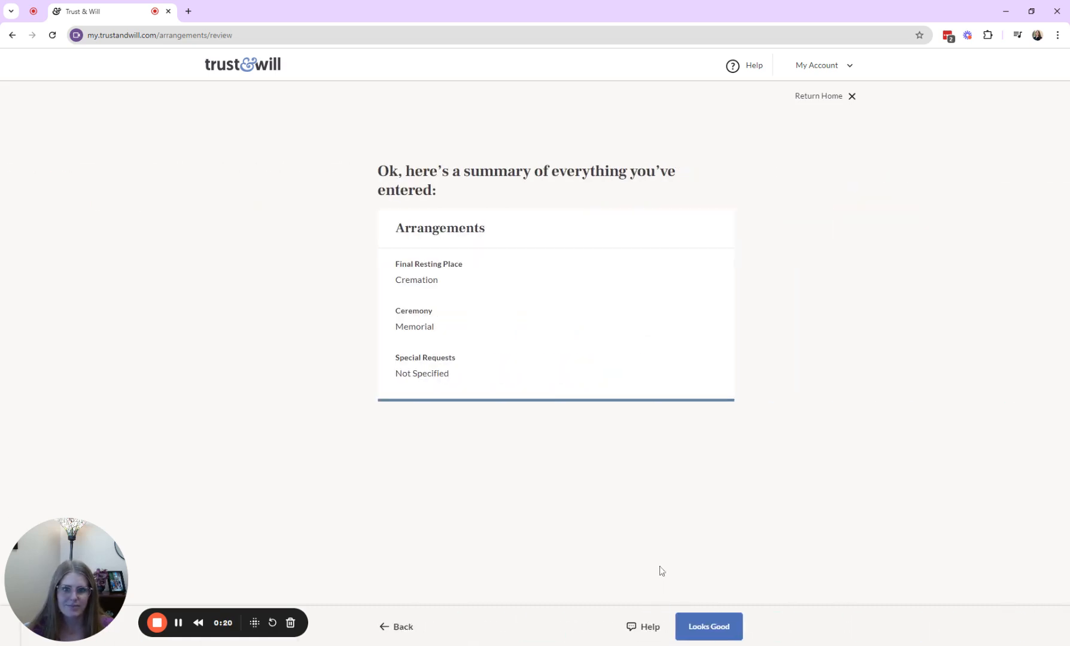
pyautogui.moveTo(356, 171); pyautogui.dragTo(652, 193)
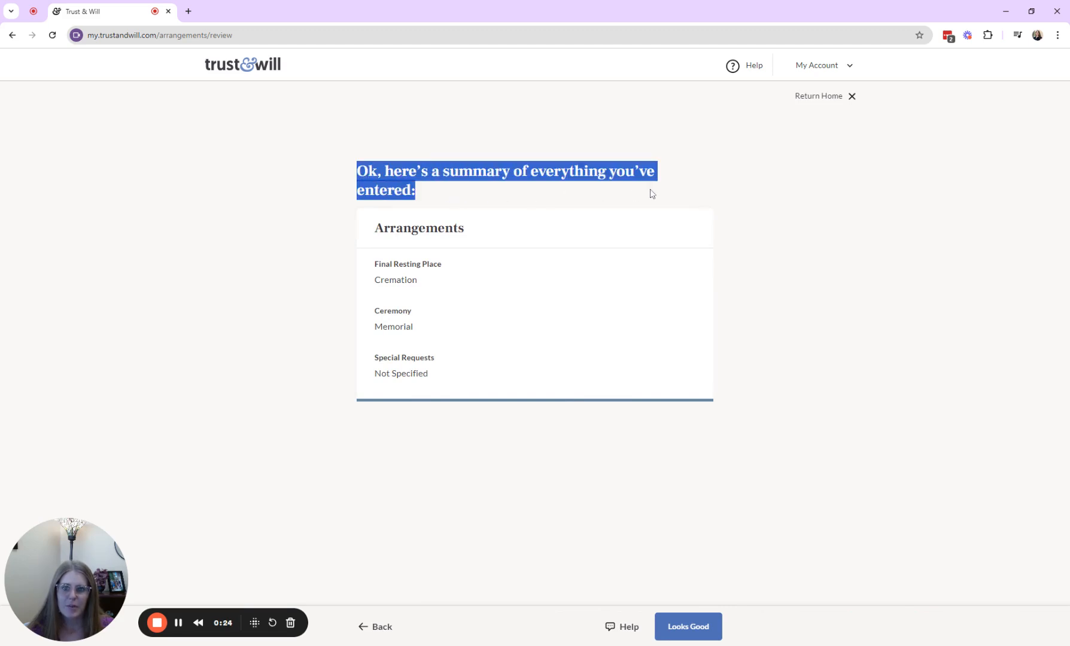
pyautogui.click(696, 626)
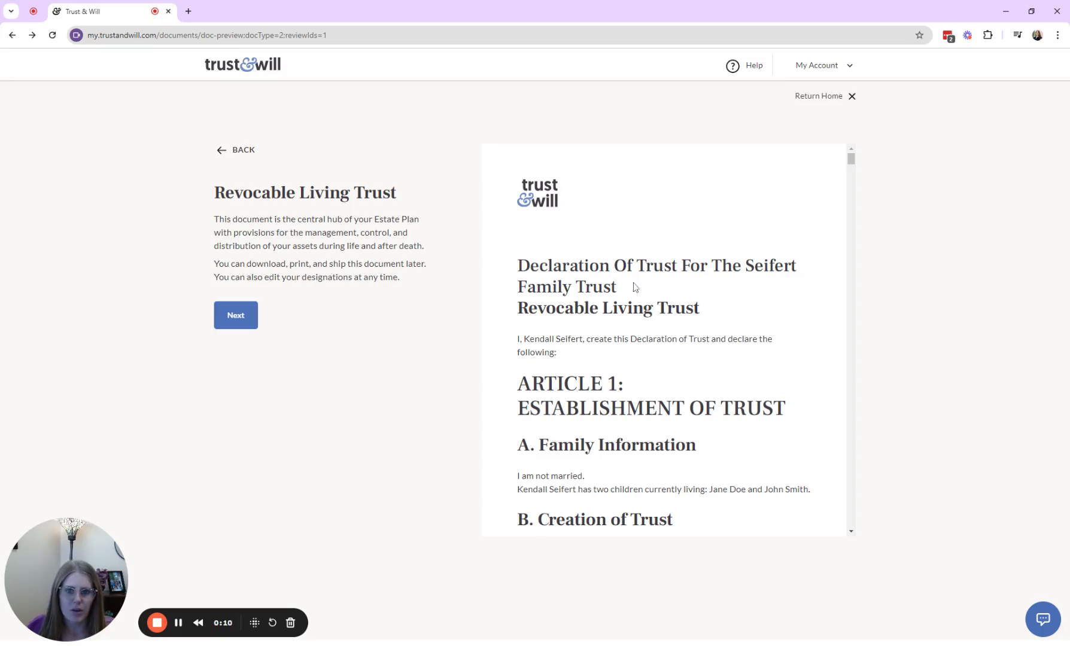
# - Skim the previews of the Revocable Living Trust and the Pour Over Will, continuing past each document
pyautogui.scroll(-10, 690, 378)
pyautogui.scroll(-15, 690, 377)
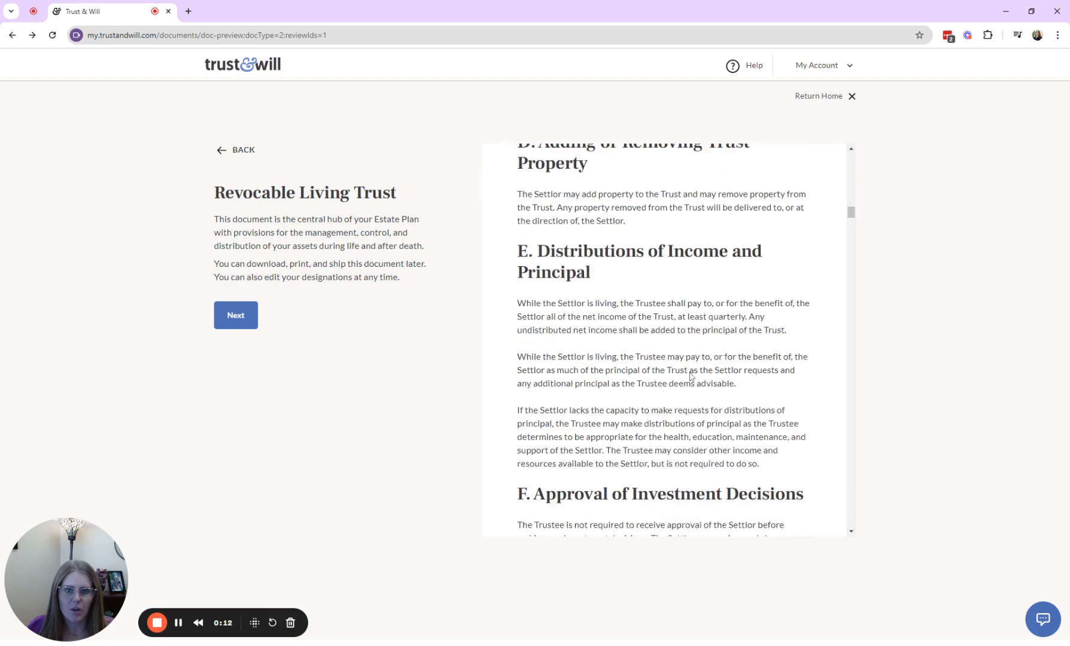
pyautogui.scroll(-10, 690, 375)
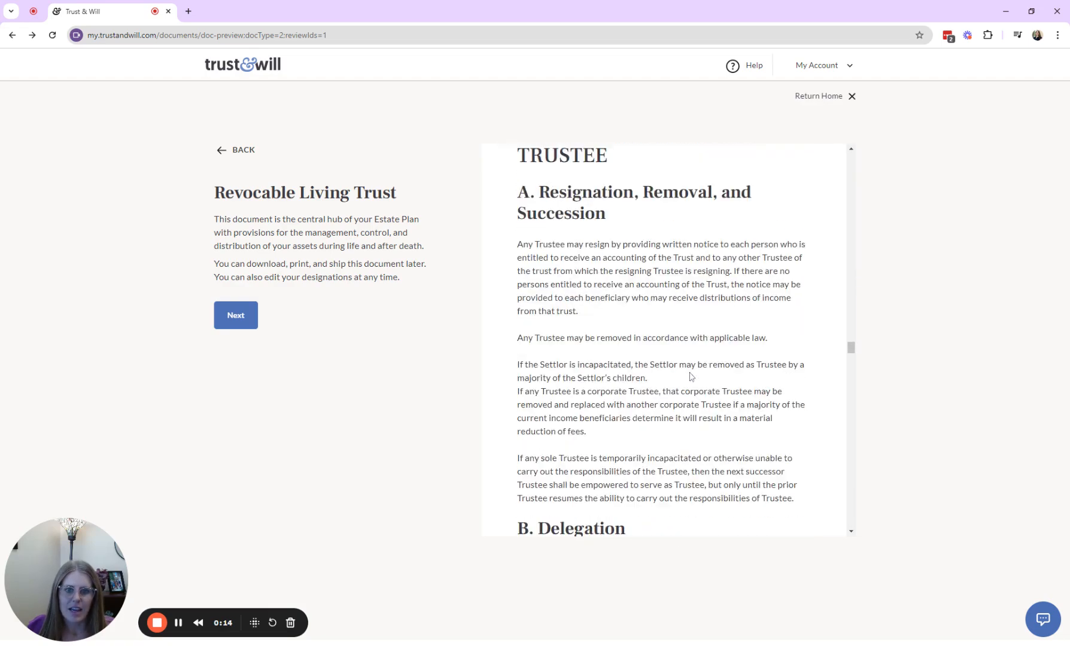
pyautogui.click(254, 325)
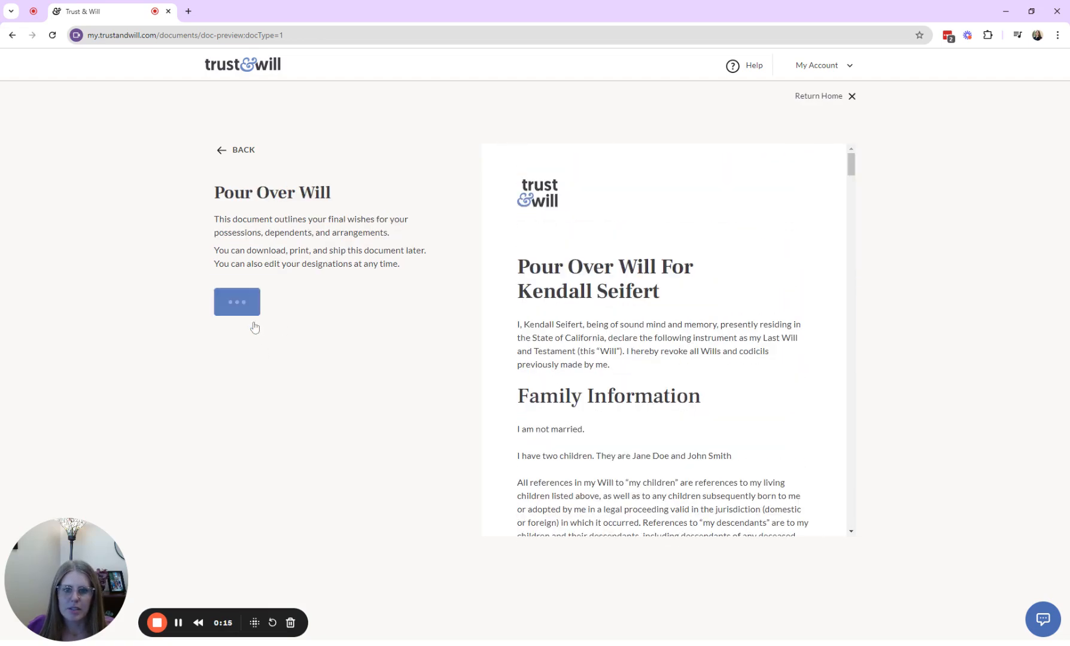
pyautogui.scroll(-20, 640, 262)
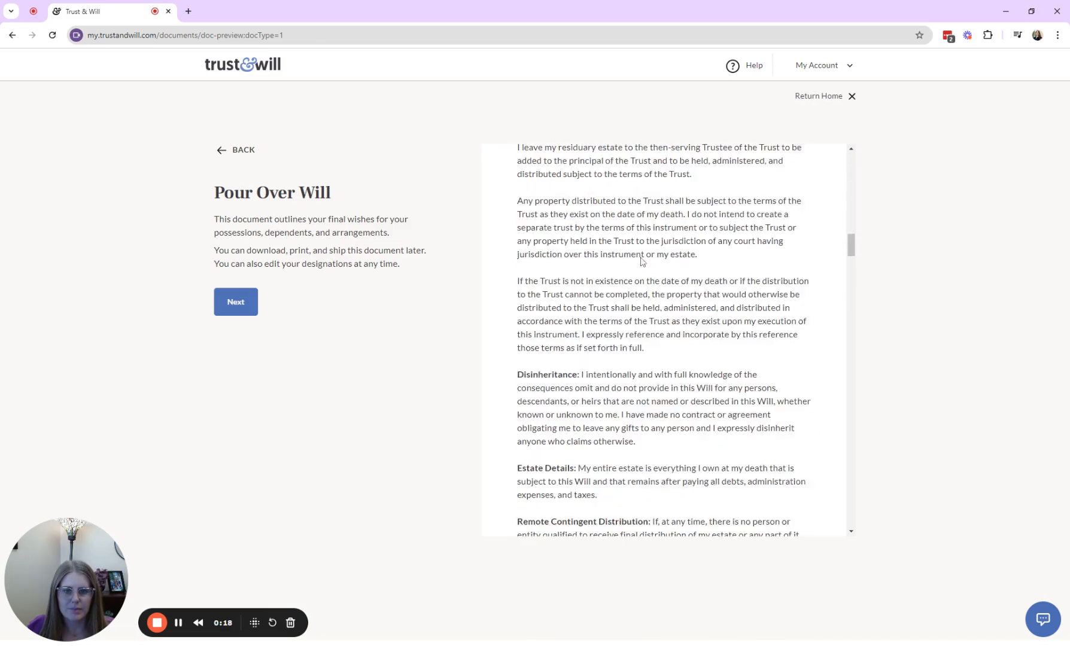
pyautogui.scroll(-5, 640, 262)
pyautogui.click(236, 302)
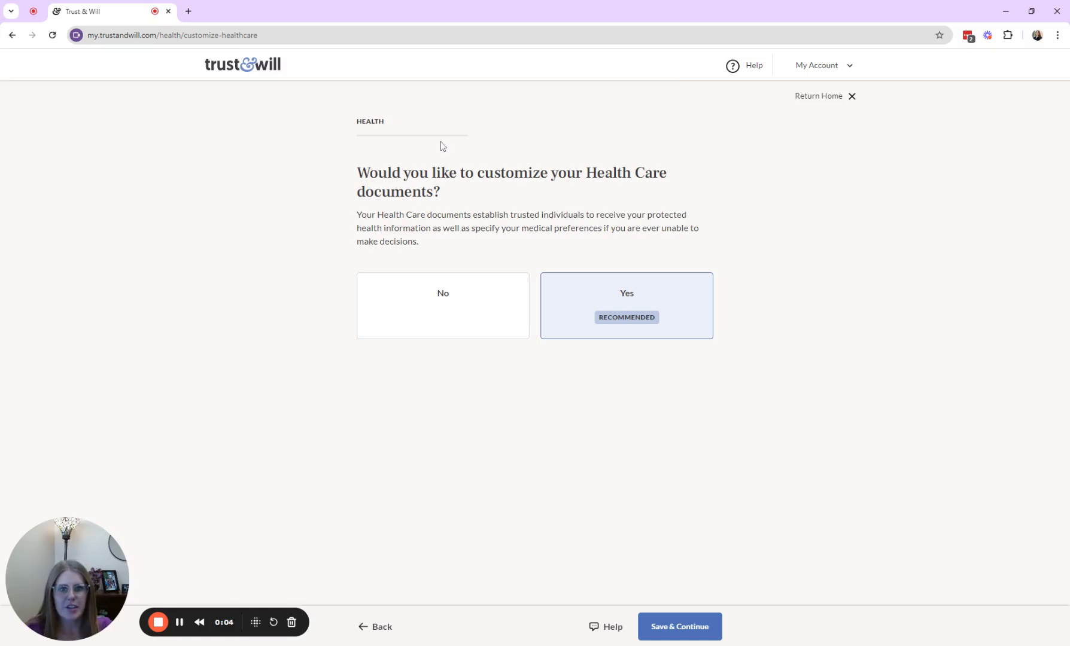
# - Save Yes for customizing the Health Care documents, keep the named primary and backup health care agents, and decline a second backup
pyautogui.click(676, 633)
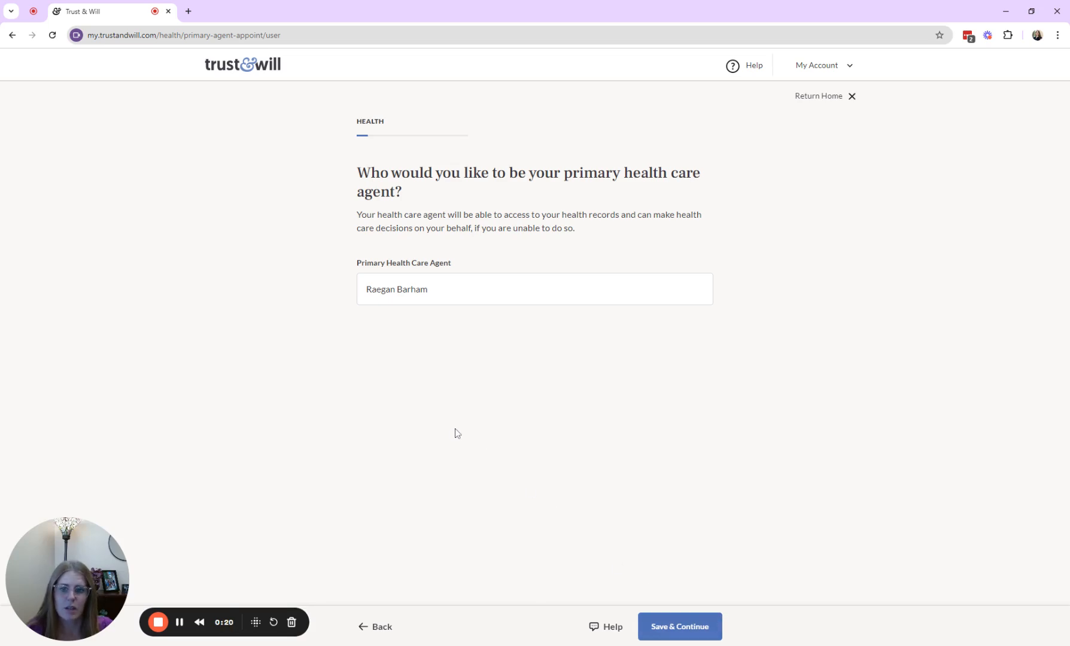
pyautogui.click(691, 625)
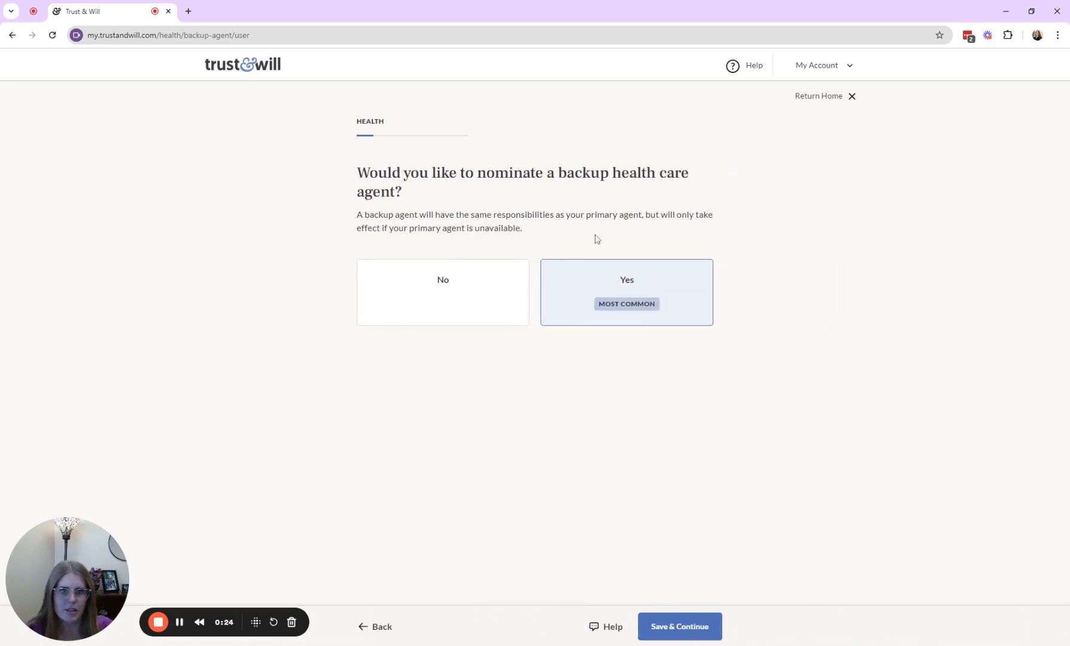
pyautogui.click(686, 629)
pyautogui.click(685, 630)
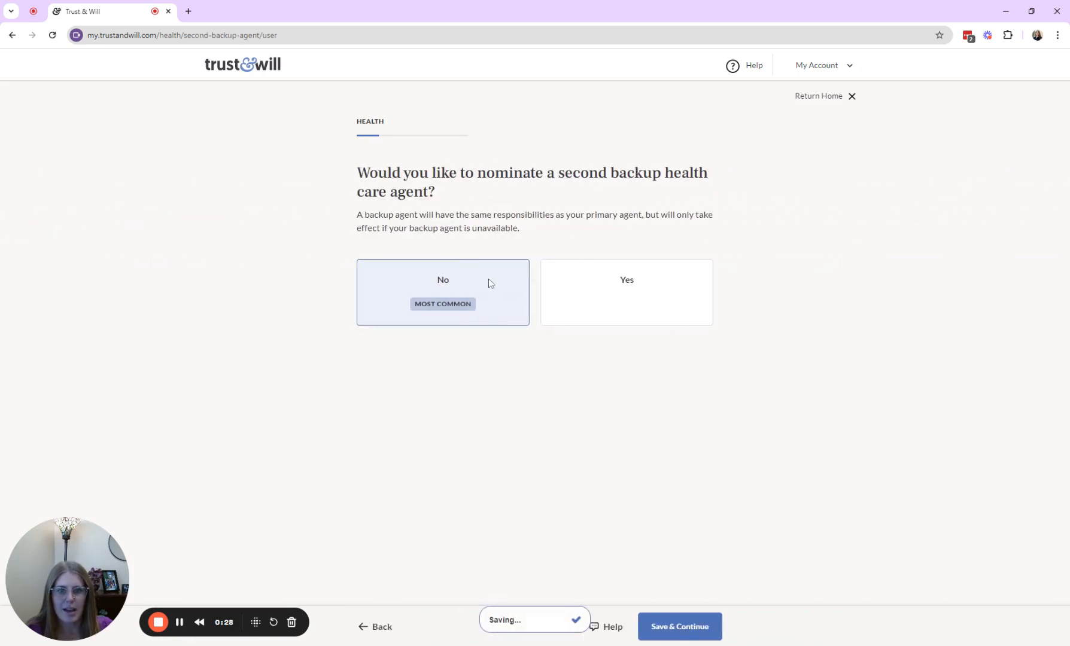
pyautogui.click(672, 628)
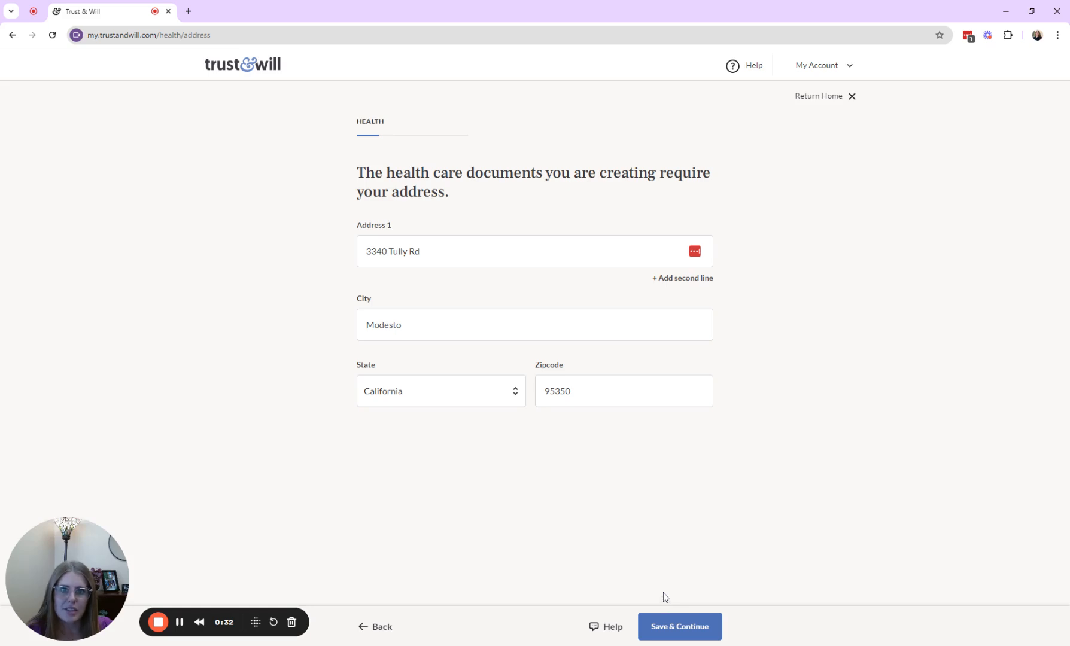
# - Save the home address and both agents' phone contact info, and save Yes for letting others access the medical records
pyautogui.click(681, 632)
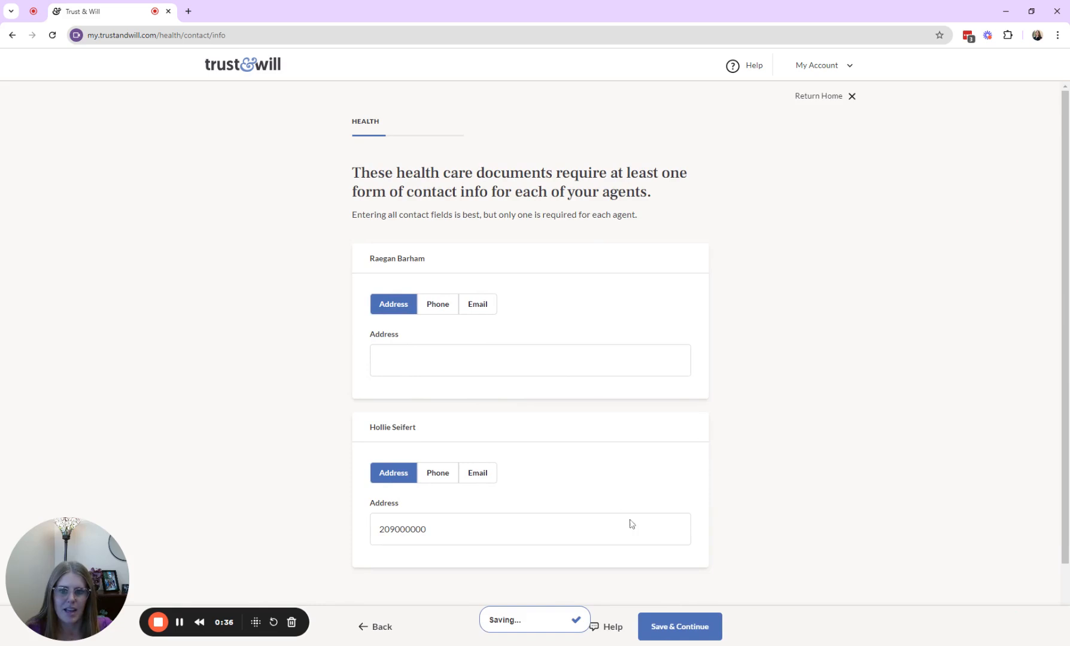
pyautogui.click(428, 303)
pyautogui.click(448, 471)
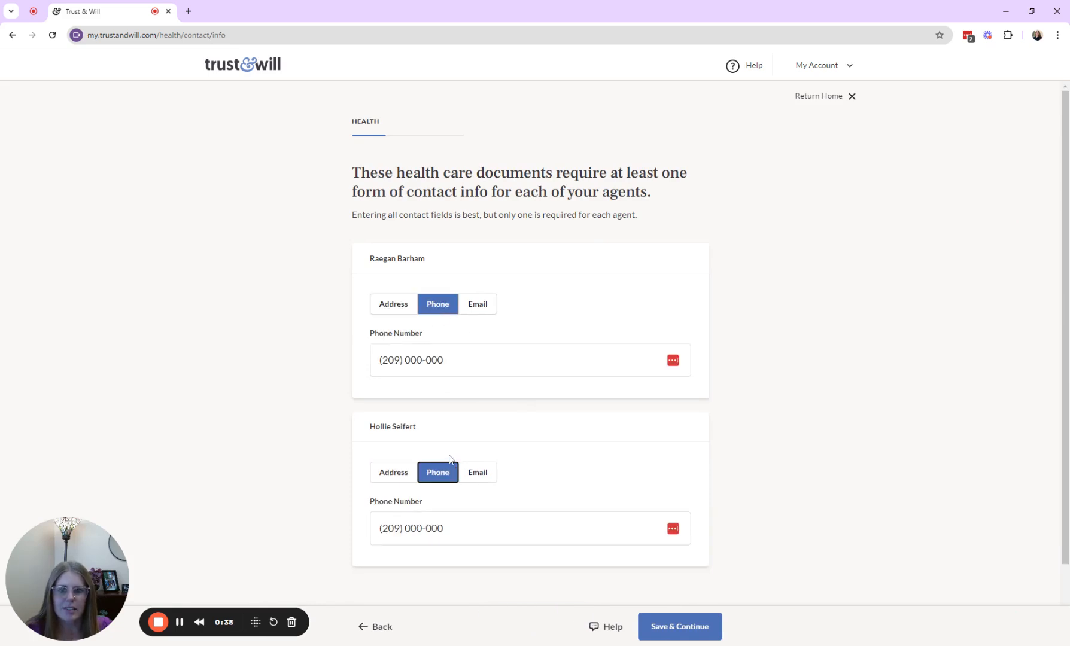
pyautogui.scroll(-2, 695, 480)
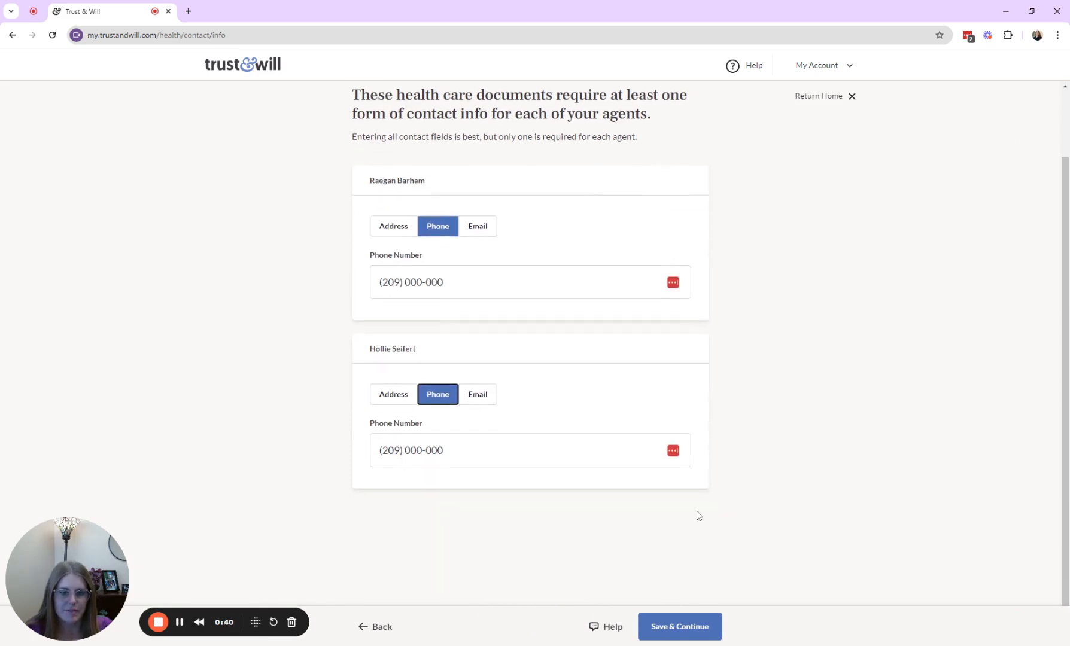
pyautogui.click(688, 624)
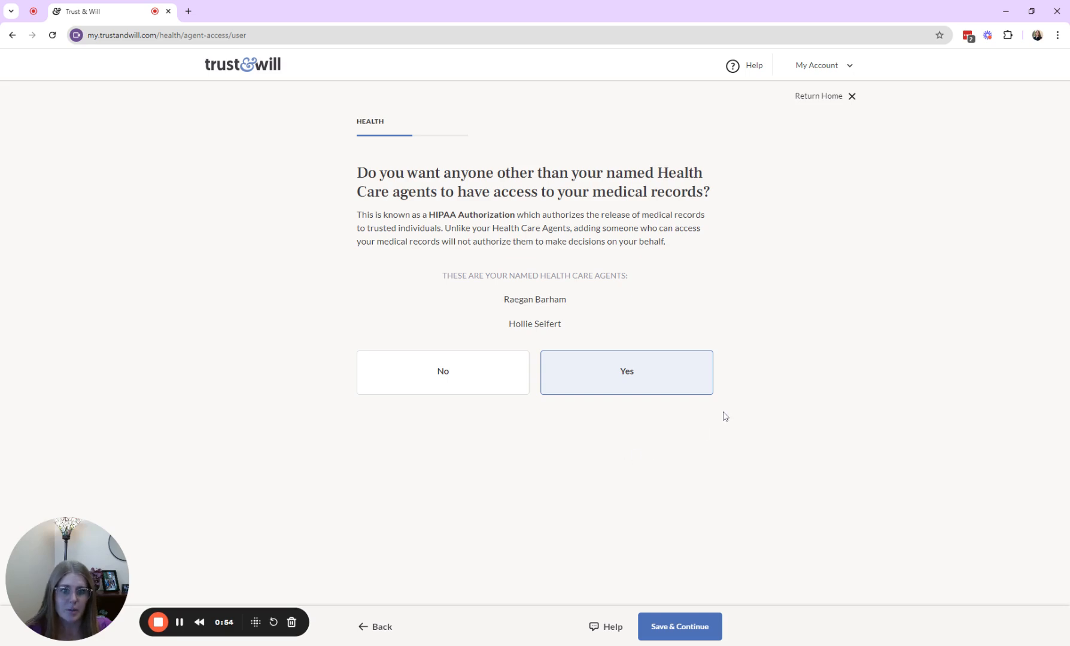
pyautogui.click(689, 634)
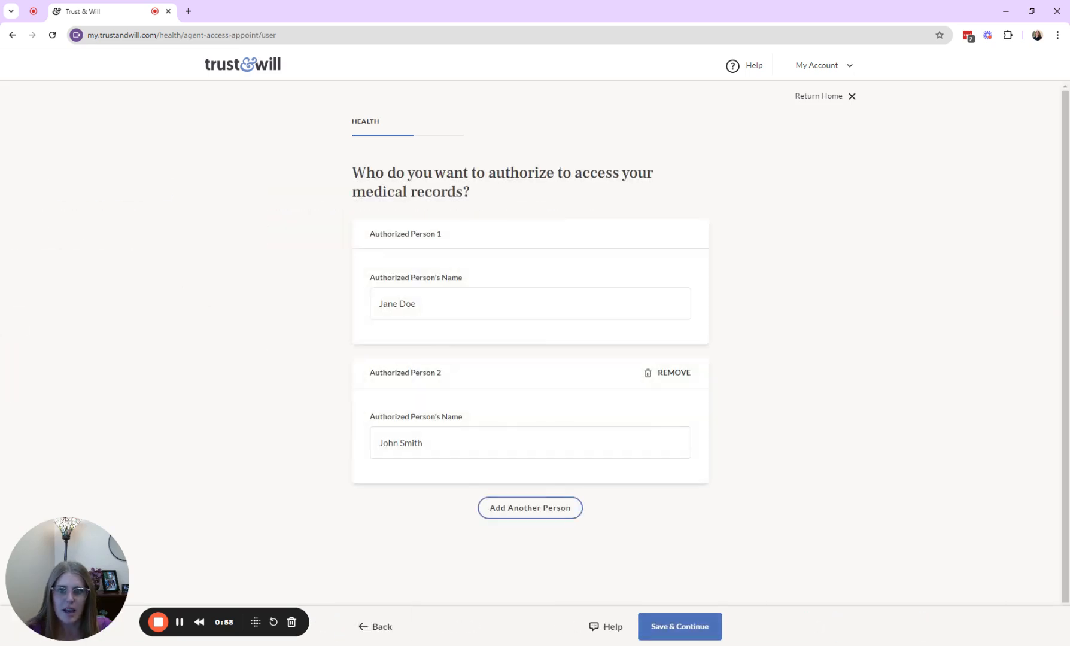
# - Try adding more people authorized to access the medical records, and remove the extra blank entries
pyautogui.click(545, 509)
pyautogui.scroll(-3, 544, 497)
pyautogui.click(545, 479)
pyautogui.click(668, 344)
pyautogui.click(668, 344)
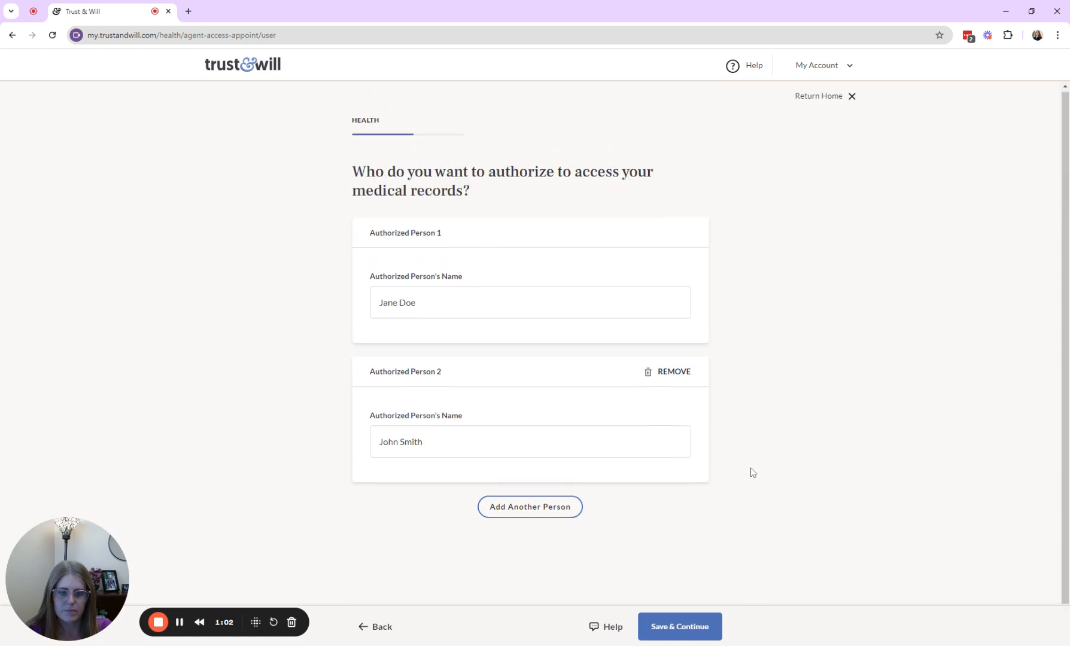
# - Save the two authorized persons, care only if it will improve the condition, Yes for organ donation, and No special instructions
pyautogui.click(700, 631)
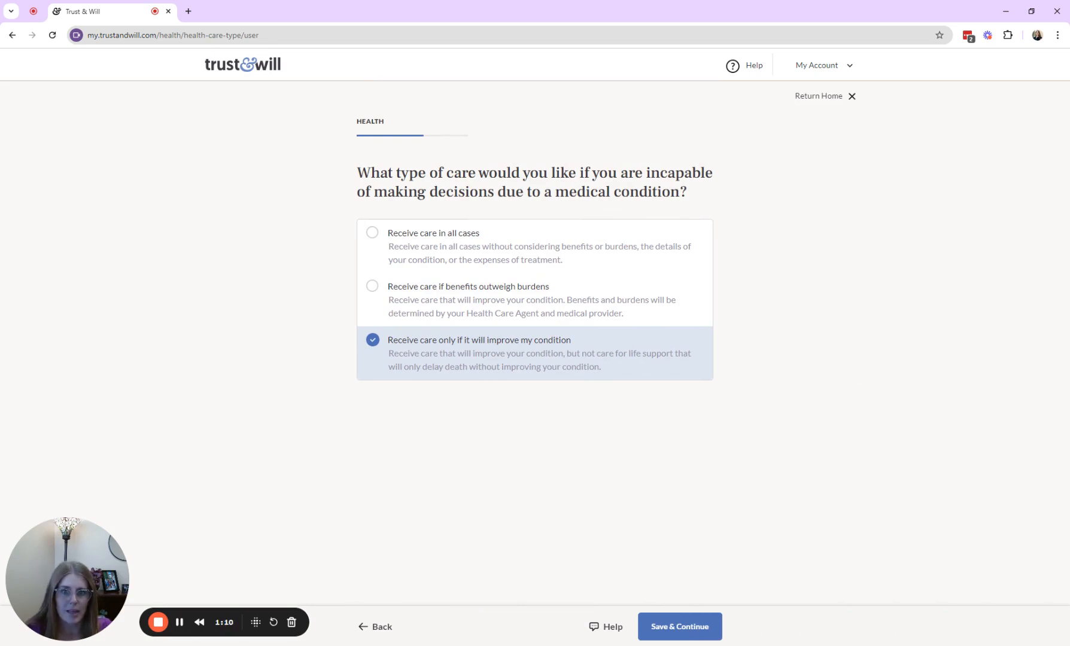
pyautogui.click(690, 627)
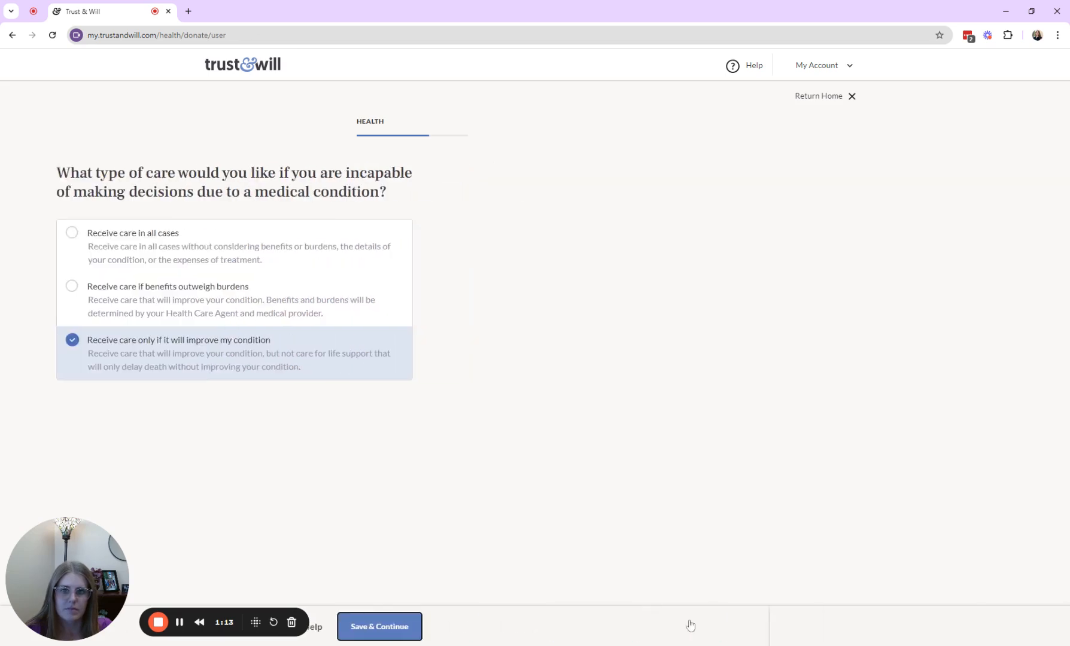
pyautogui.click(668, 623)
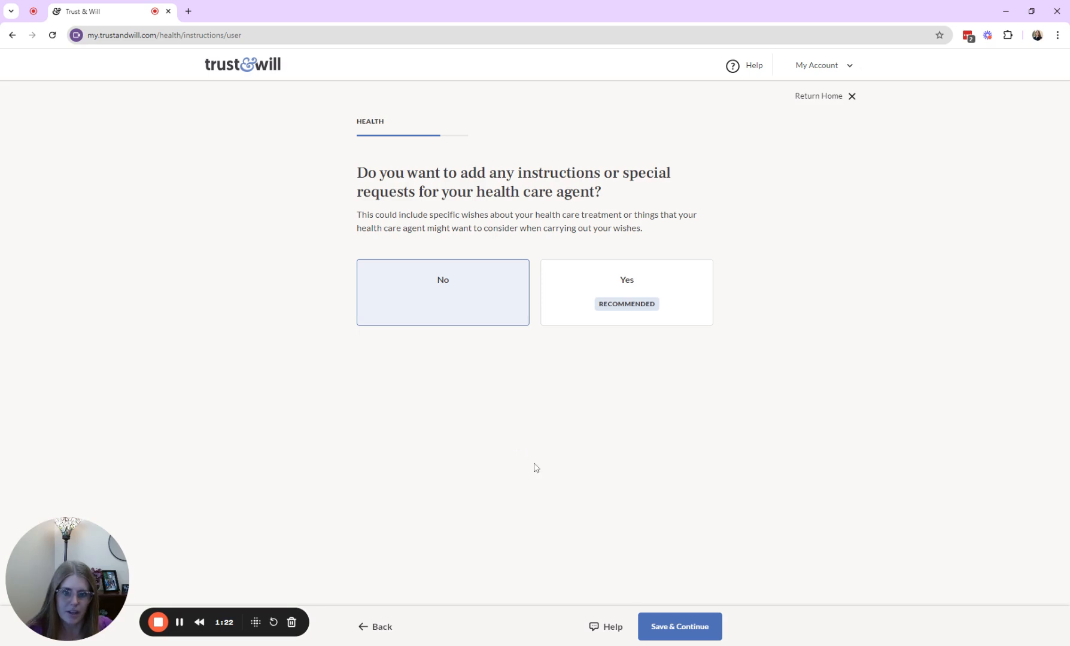
pyautogui.click(664, 626)
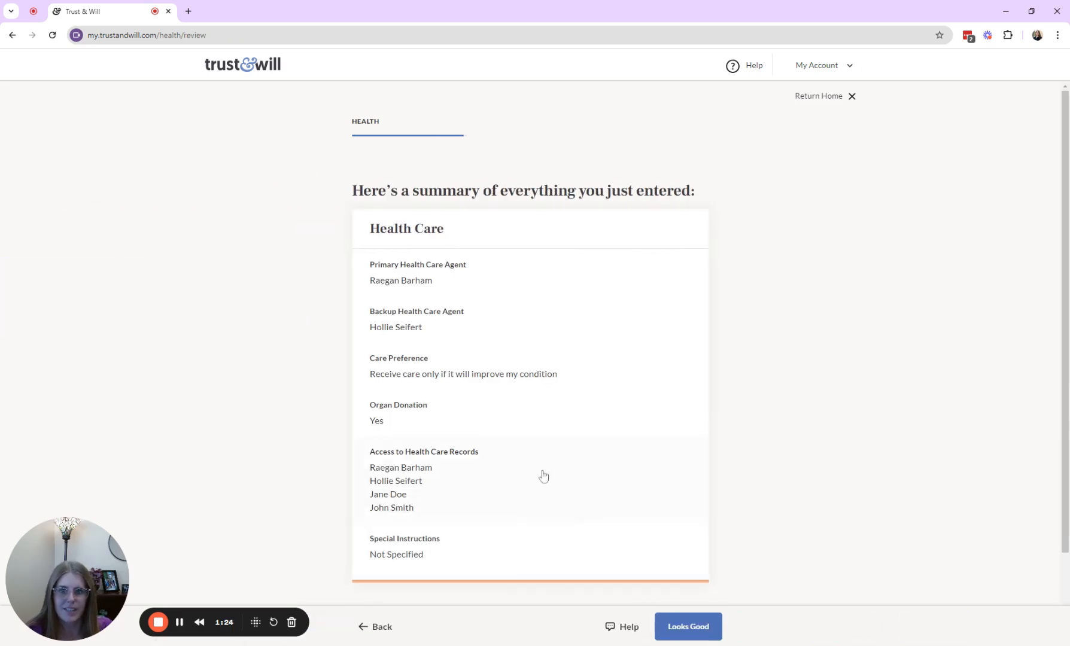
# - Review the Health Care summary, including the agents, care preference, organ donation, records access and special instructions
pyautogui.moveTo(350, 193); pyautogui.dragTo(707, 191)
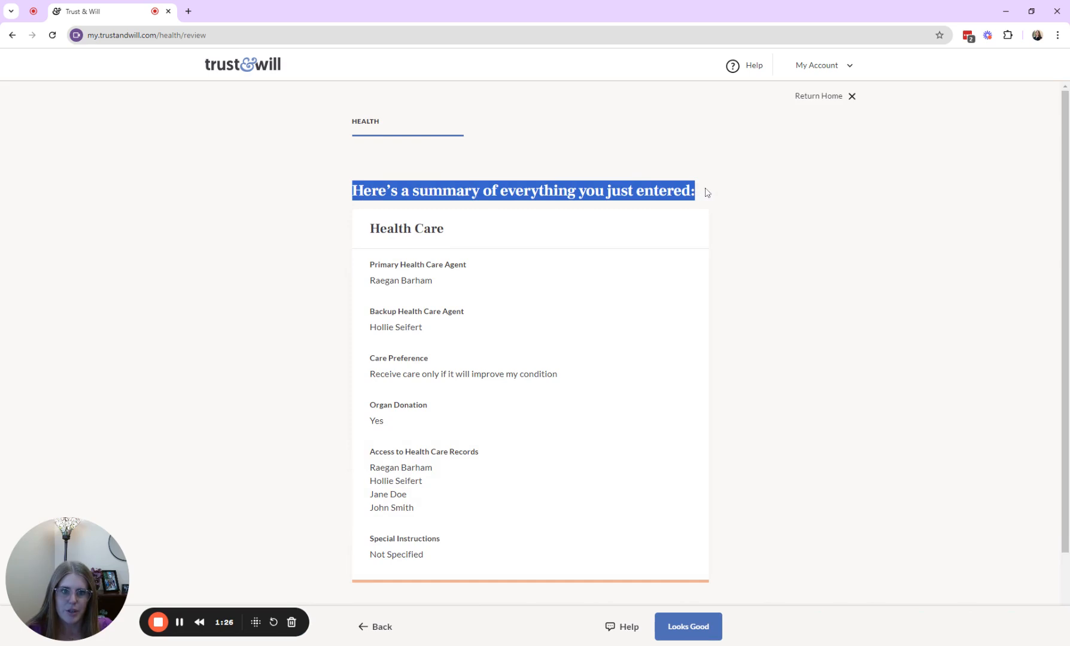
pyautogui.scroll(-2, 419, 246)
pyautogui.scroll(2, 415, 241)
pyautogui.scroll(-1, 416, 241)
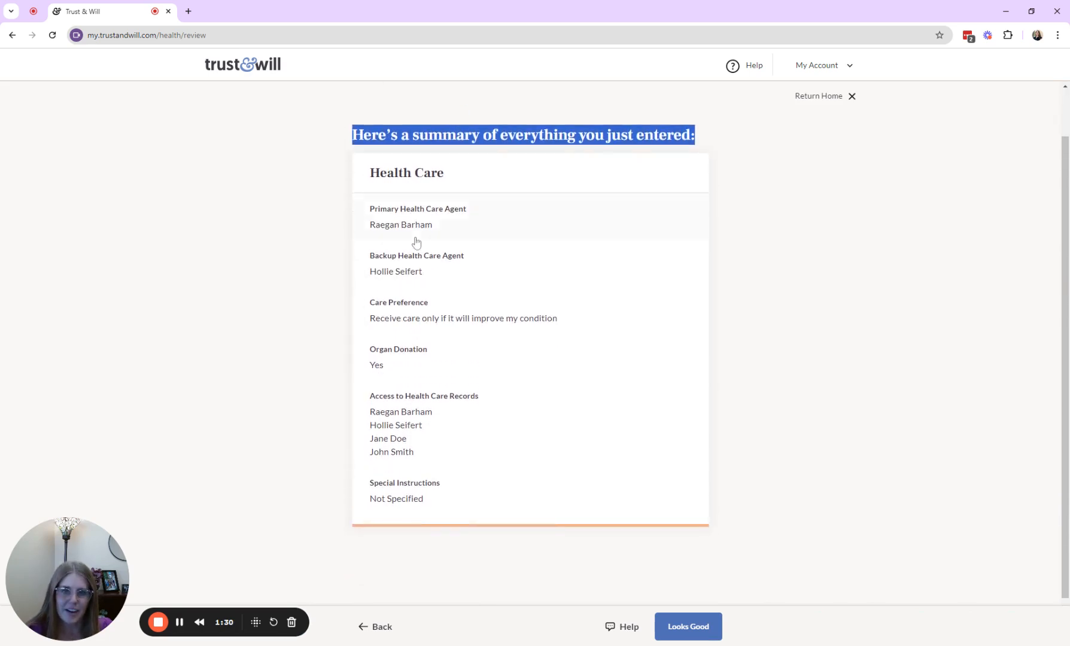
pyautogui.scroll(1, 416, 242)
pyautogui.moveTo(349, 222)
pyautogui.mouseDown()
pyautogui.moveTo(585, 353)
pyautogui.moveTo(759, 641)
pyautogui.mouseUp()
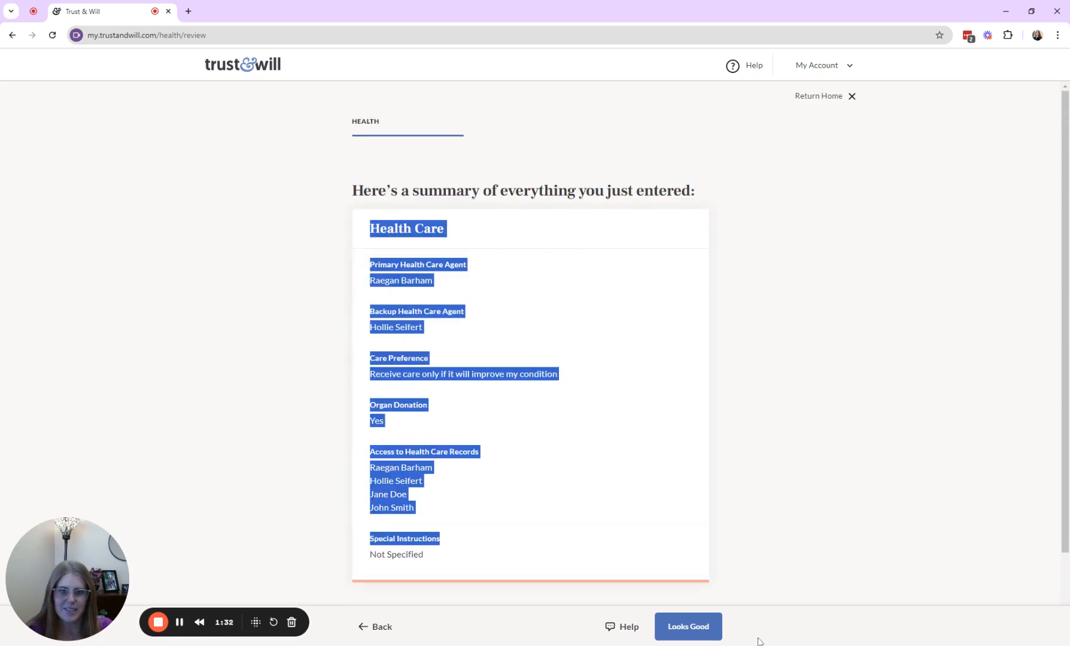